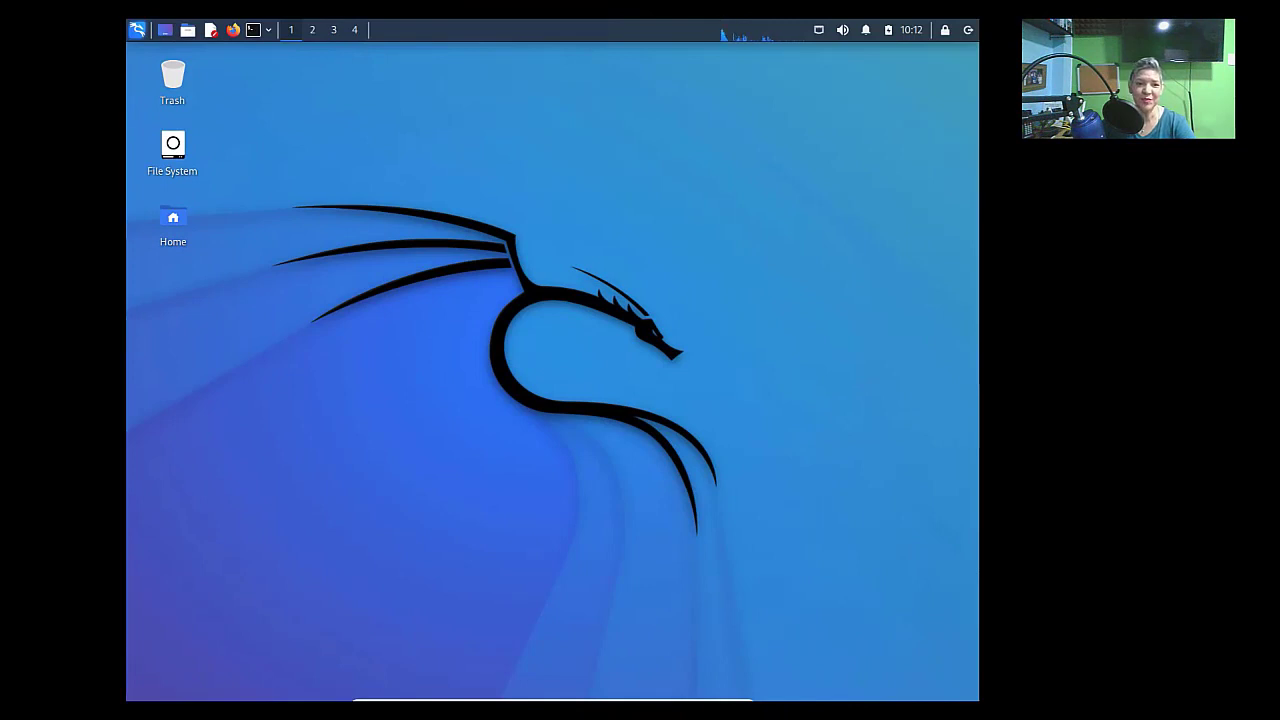
- Search the application menu for Maltego, then close the menu without launching anything
{"action": "left_click", "coordinate": [134, 33]}
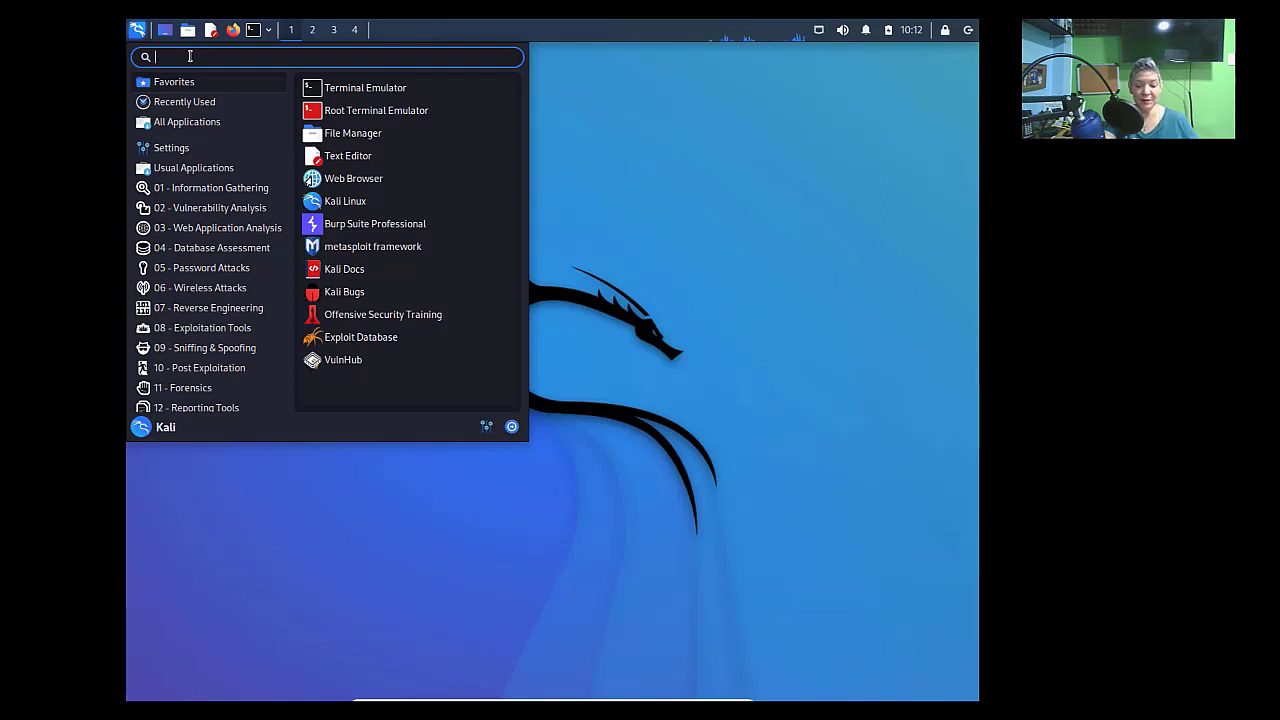
{"action": "type", "text": "maltego"}
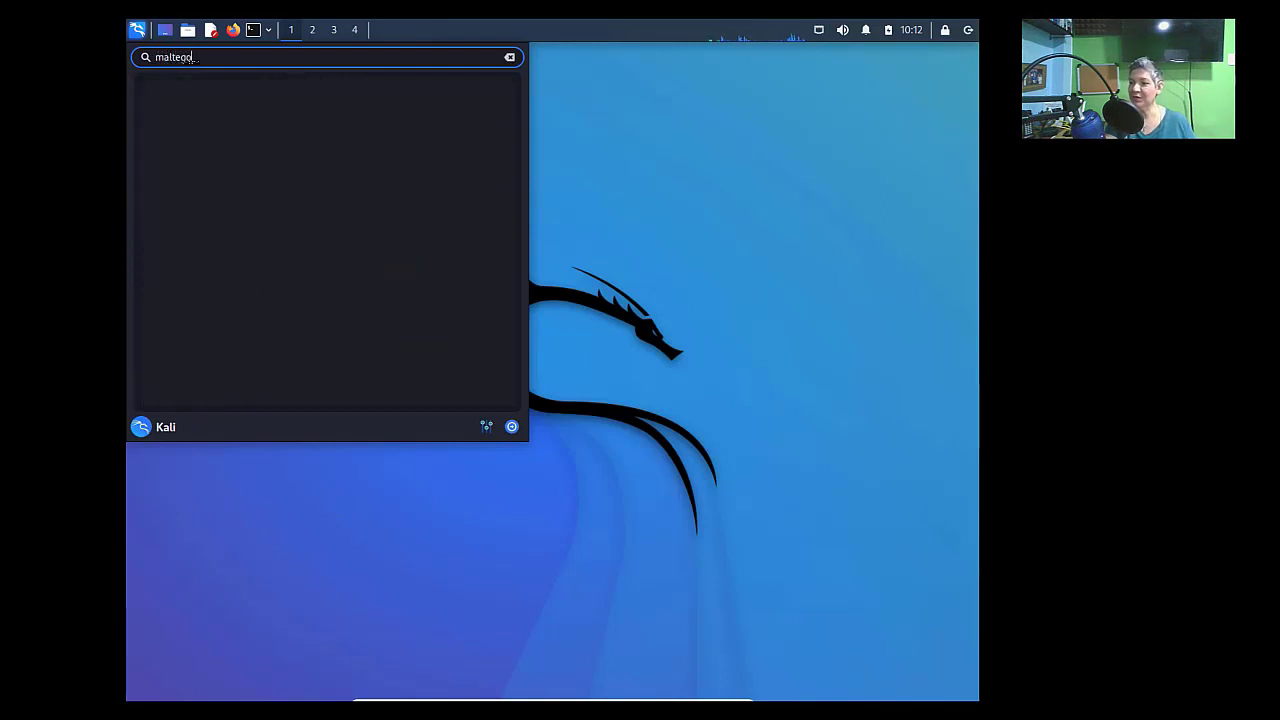
{"action": "key", "text": "BackSpace"}
{"action": "key", "text": "BackSpace"}
{"action": "key", "text": "BackSpace"}
{"action": "key", "text": "BackSpace"}
{"action": "key", "text": "BackSpace"}
{"action": "key", "text": "BackSpace"}
{"action": "key", "text": "BackSpace"}
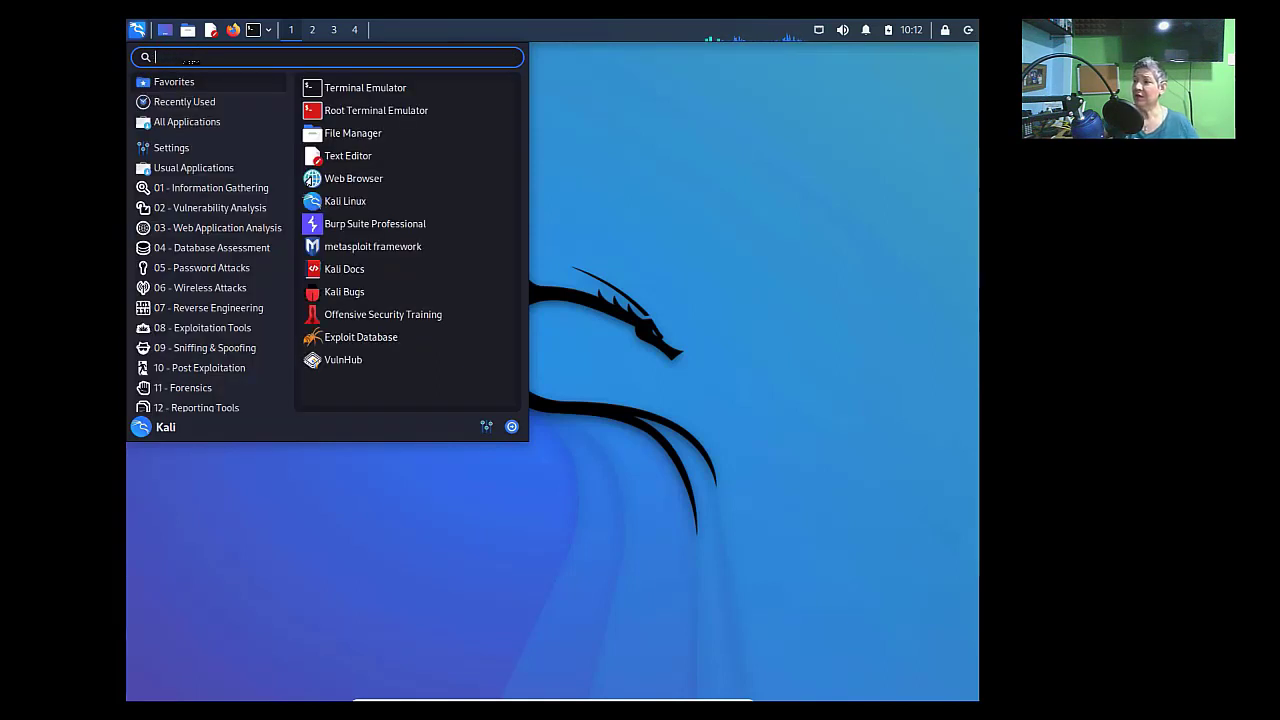
{"action": "left_click", "coordinate": [647, 275]}
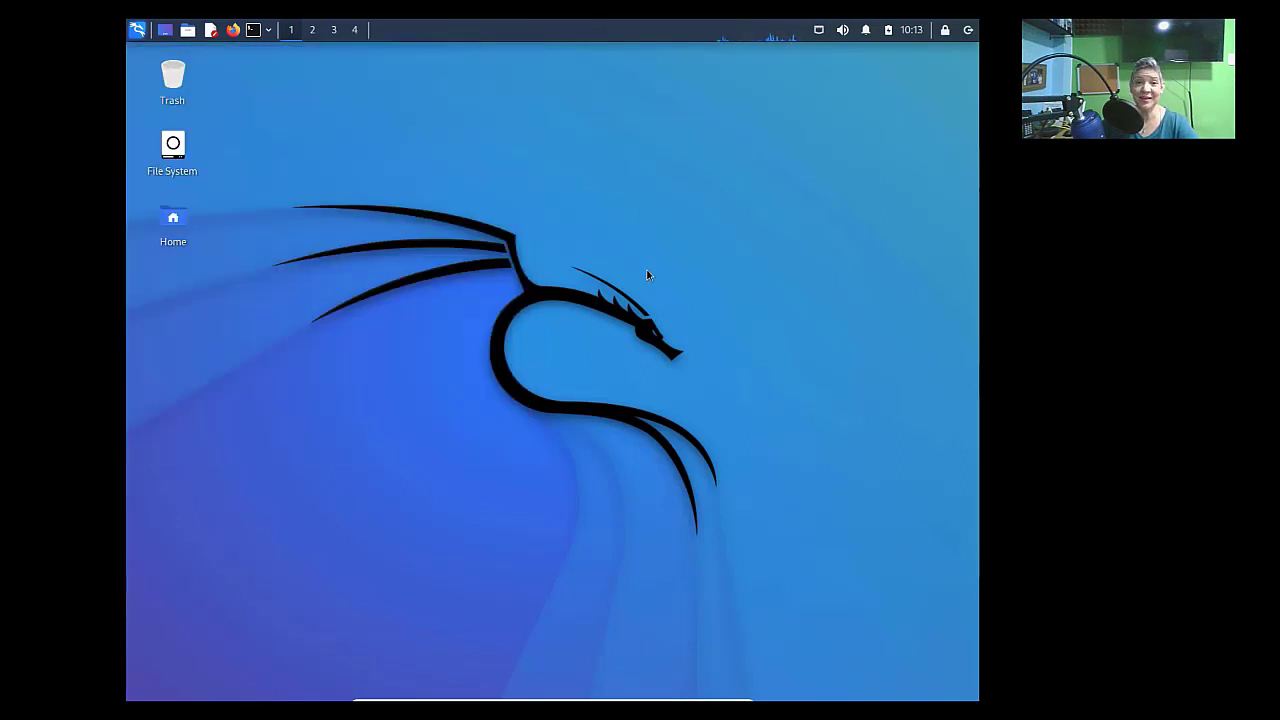
- Launch Firefox and load paterva.com
{"action": "left_click", "coordinate": [233, 30]}
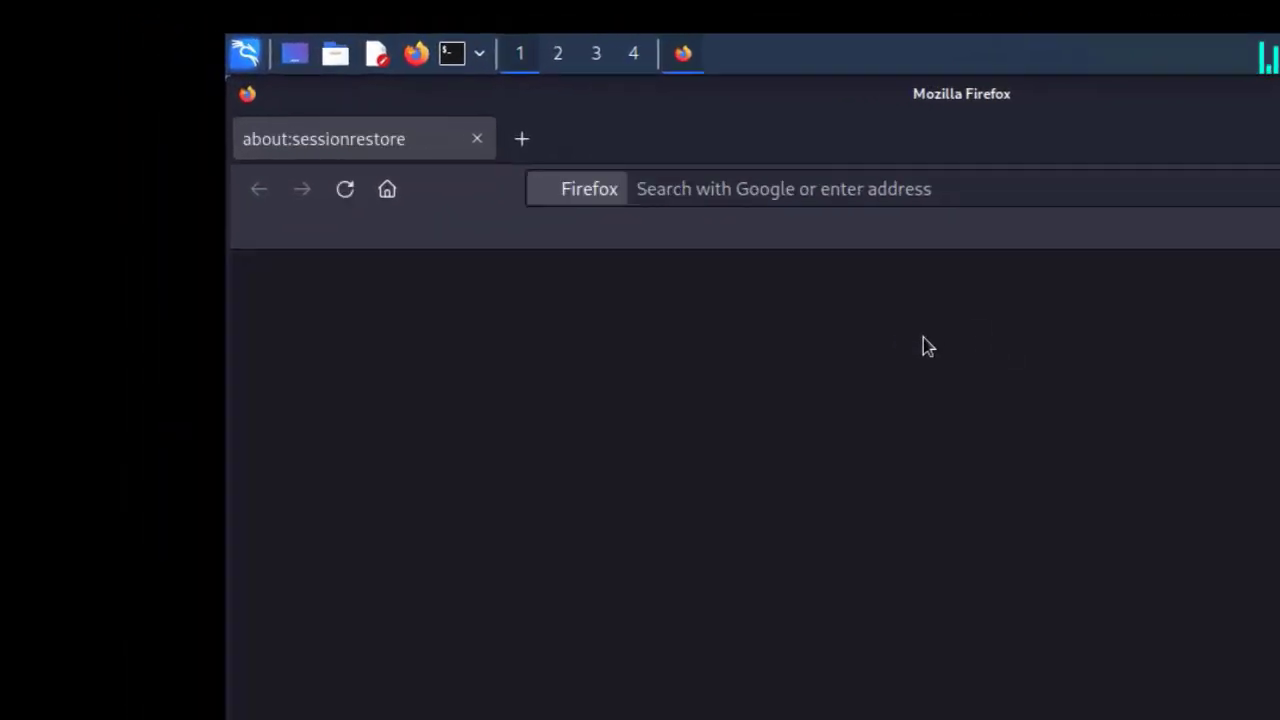
{"action": "left_click", "coordinate": [959, 193]}
{"action": "type", "text": "paterva.com"}
{"action": "key", "text": "Return"}
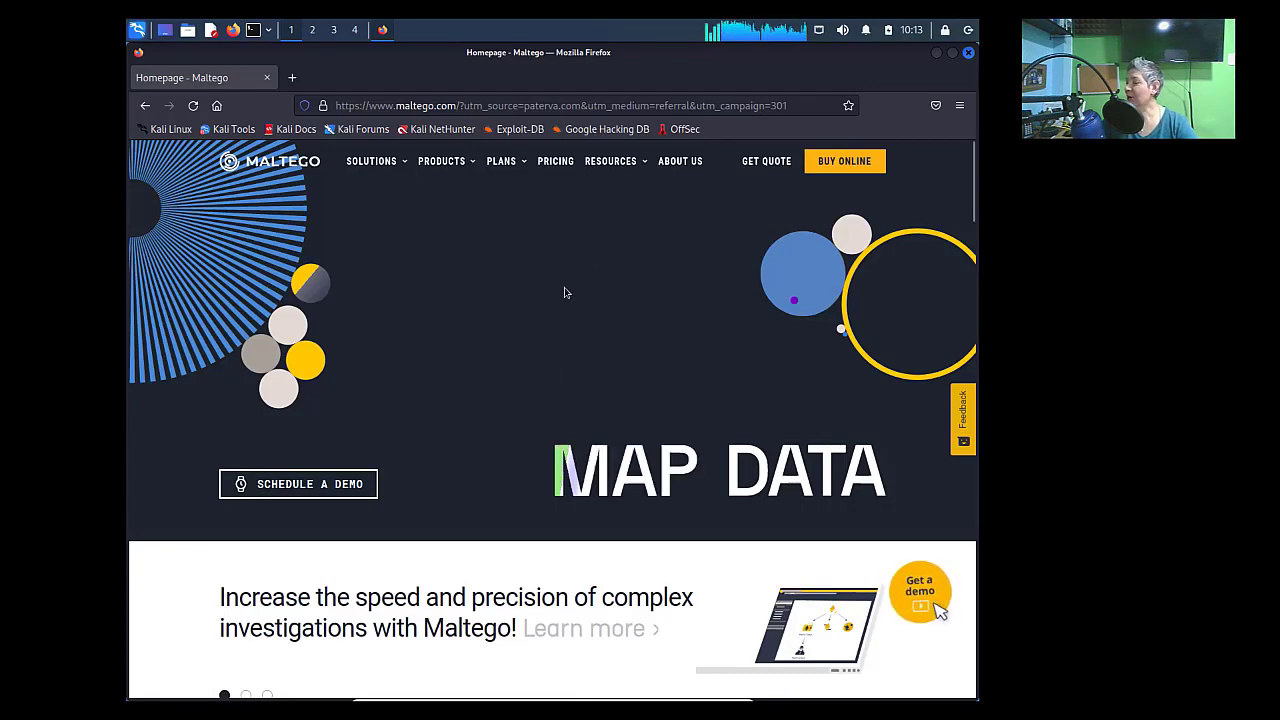
- Go to the Maltego downloads page through Products > Download Maltego
{"action": "scroll", "coordinate": [565, 292], "scroll_direction": "down", "scroll_amount": 5}
{"action": "scroll", "coordinate": [565, 292], "scroll_direction": "down", "scroll_amount": 2}
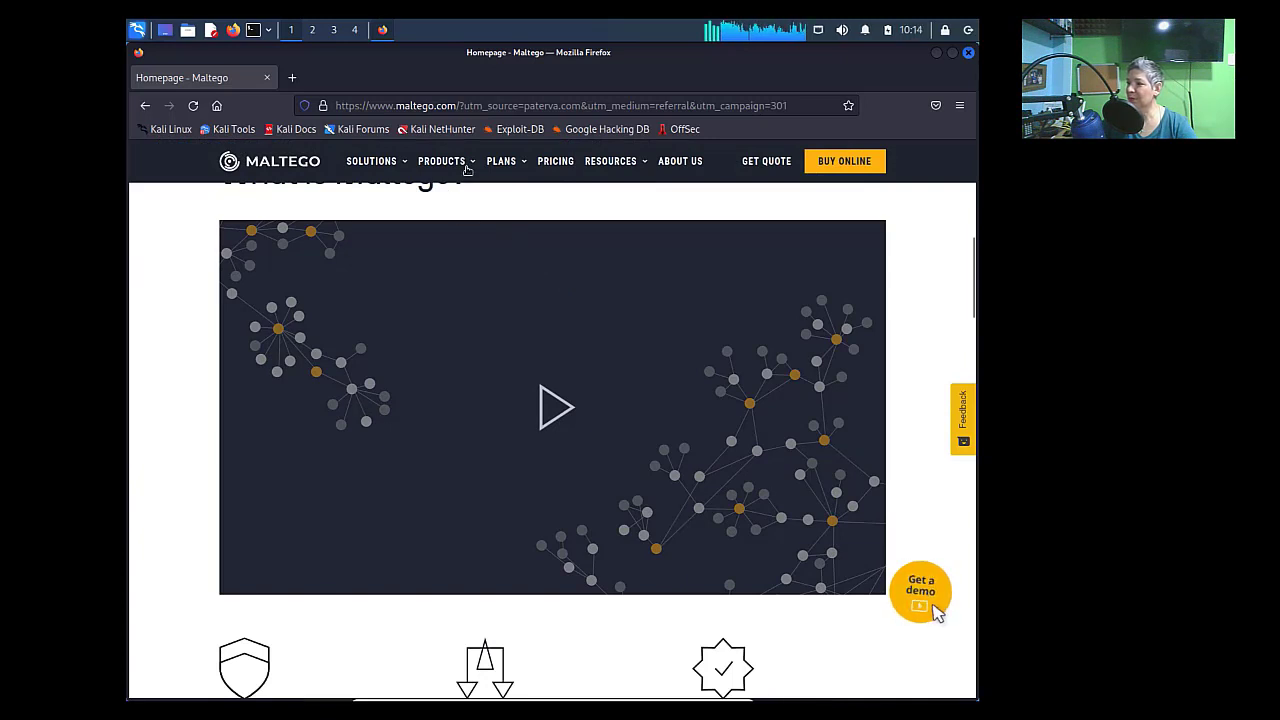
{"action": "mouse_move", "coordinate": [467, 170]}
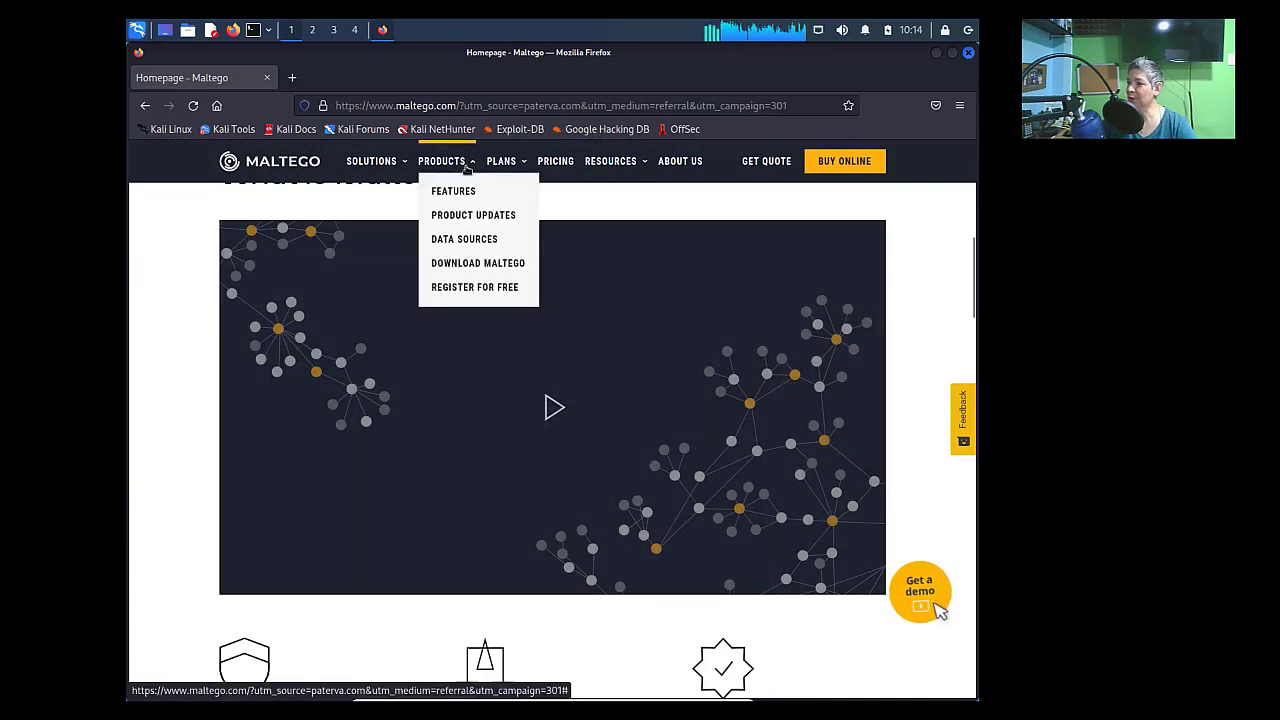
{"action": "left_click", "coordinate": [484, 263]}
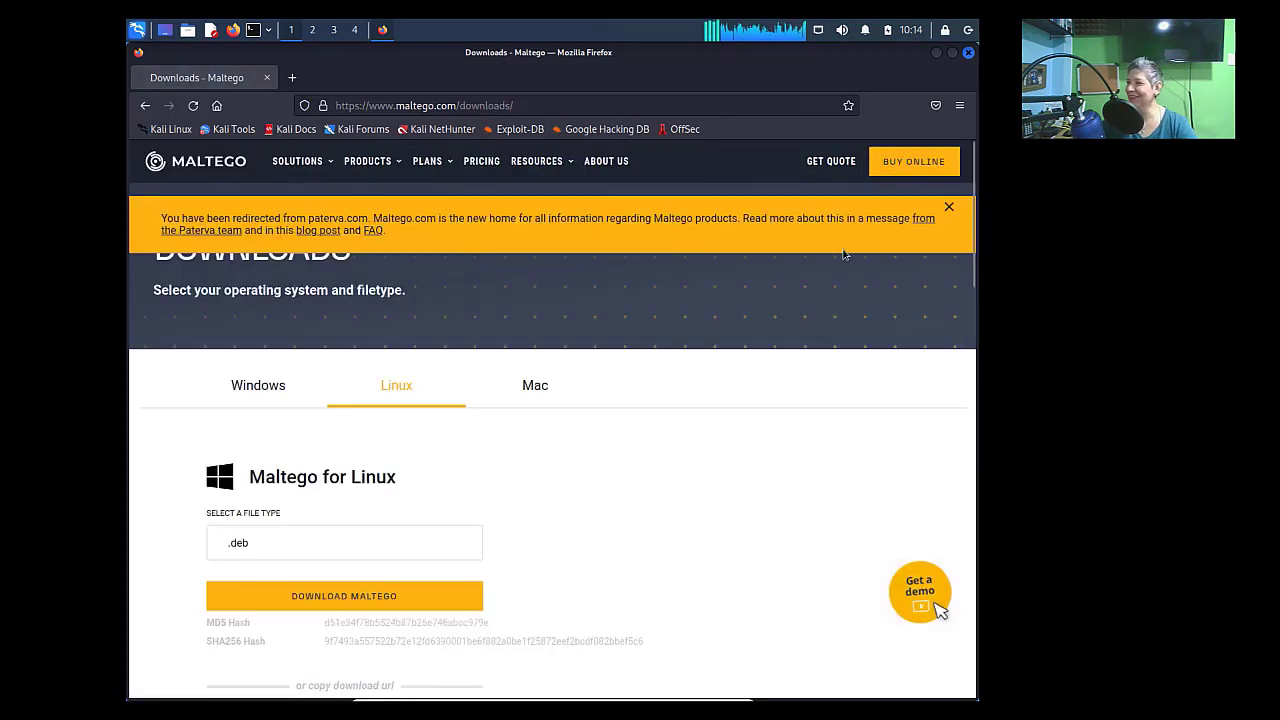
- Dismiss the redirect banner and download Maltego.v4.3.1.deb with .deb as the file type
{"action": "left_click", "coordinate": [948, 208]}
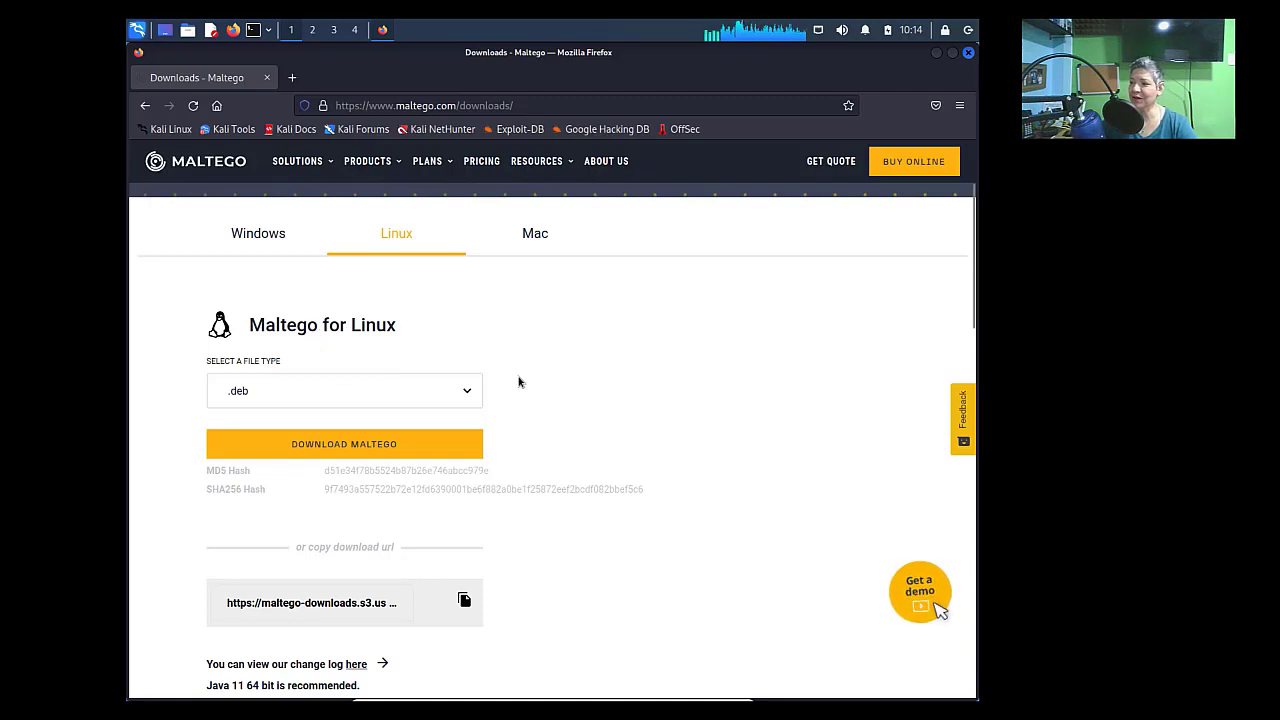
{"action": "left_click", "coordinate": [438, 402]}
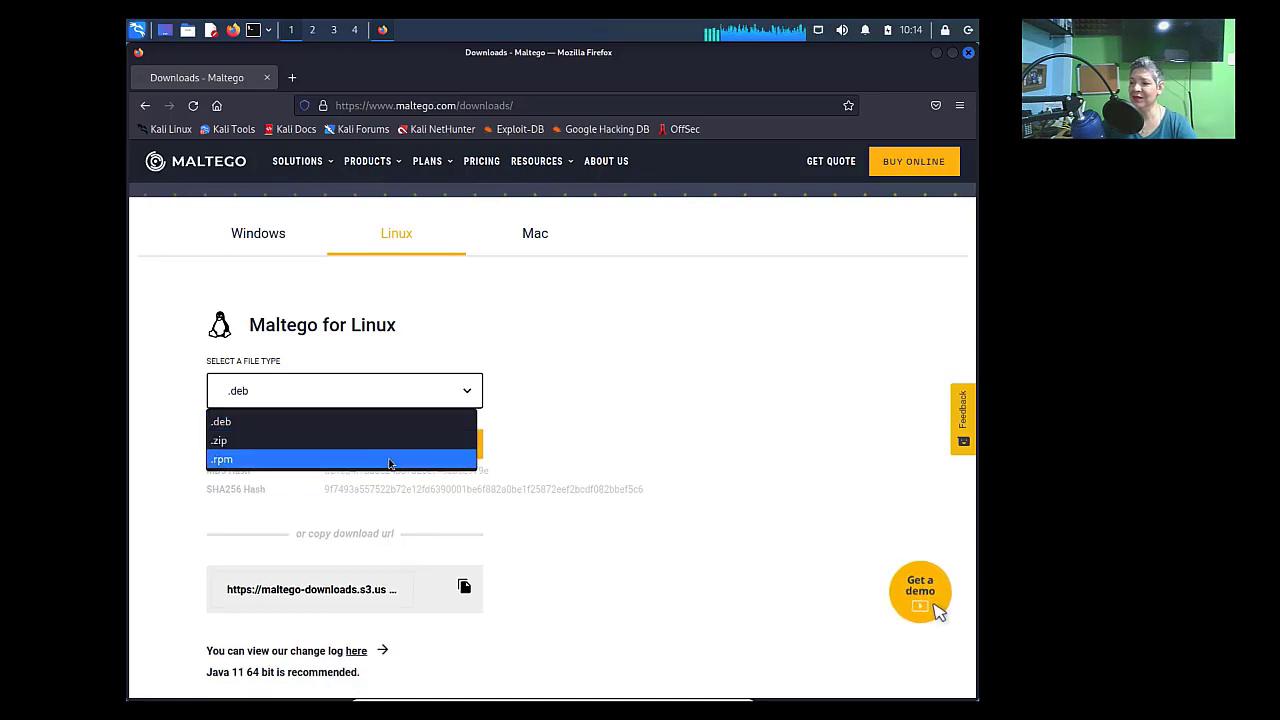
{"action": "left_click", "coordinate": [352, 398]}
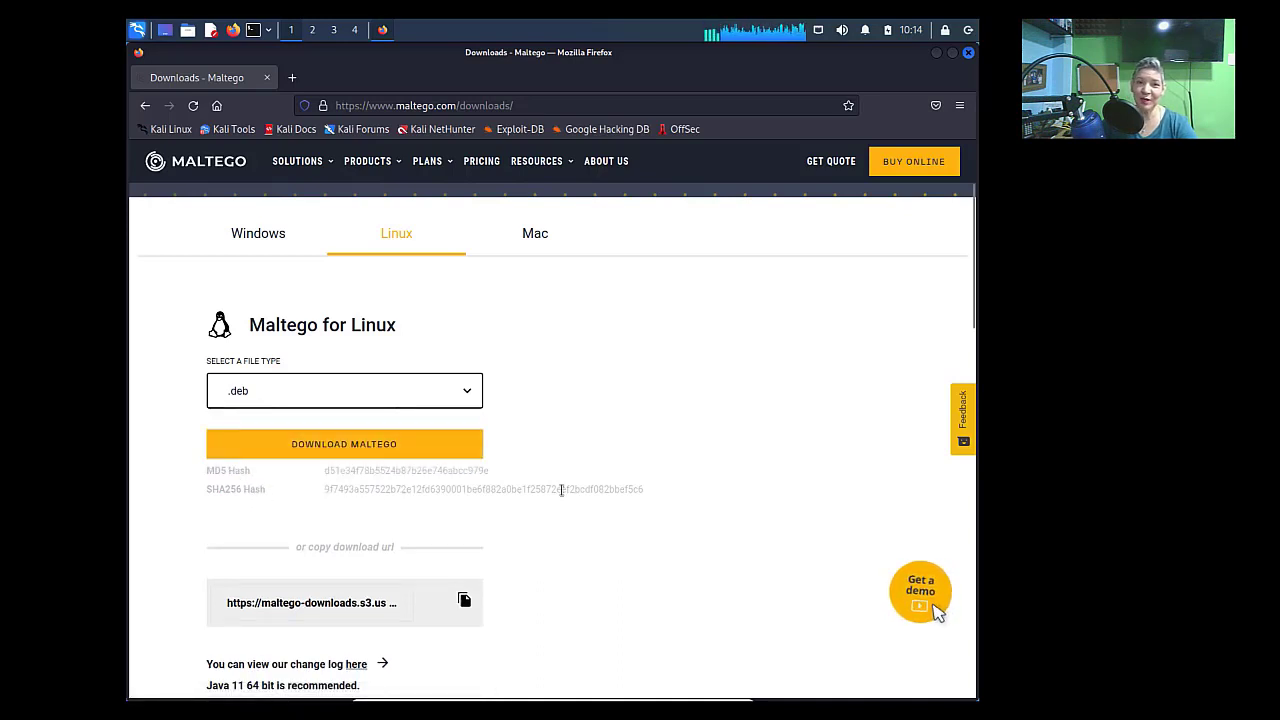
{"action": "left_click", "coordinate": [401, 450]}
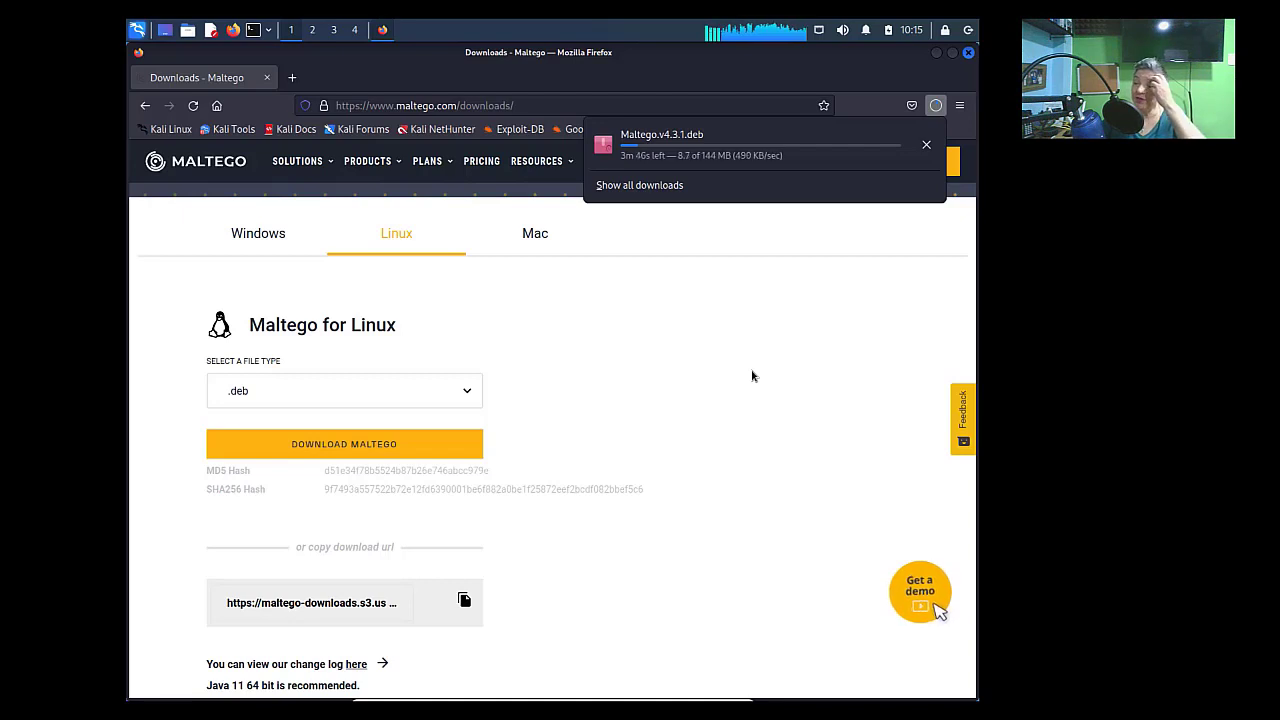
{"action": "left_click", "coordinate": [714, 371]}
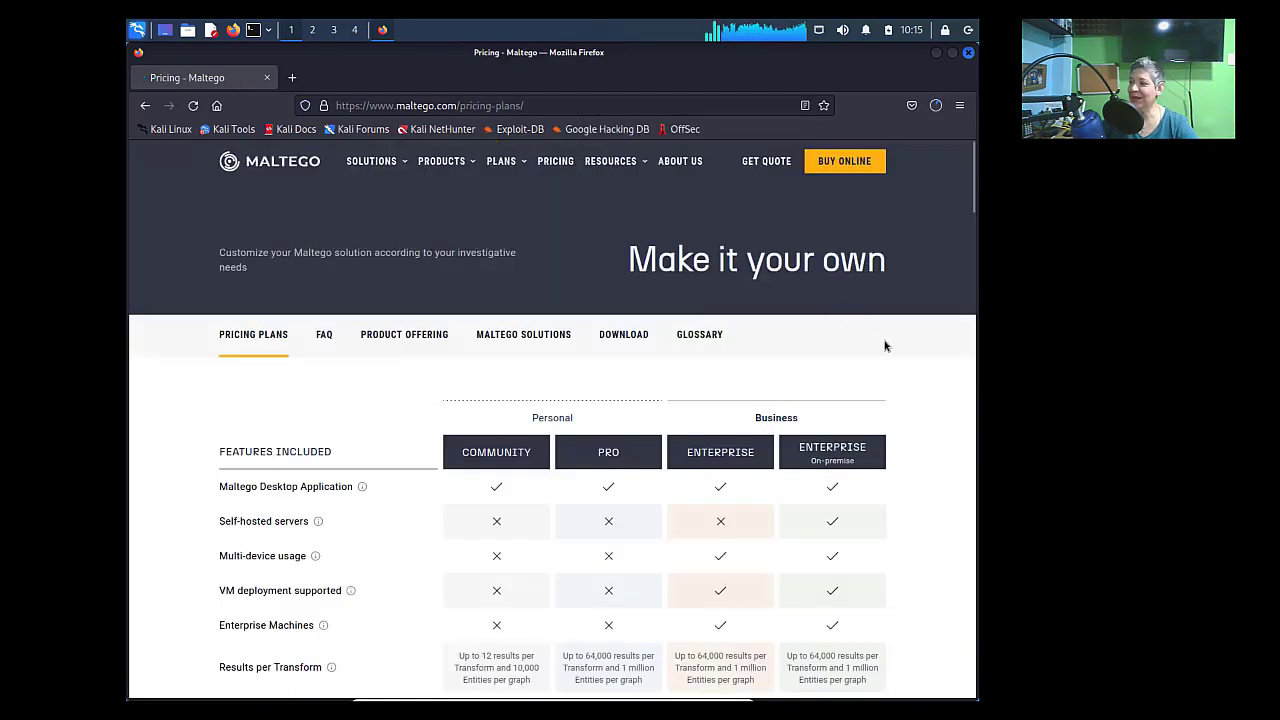
- Scroll the Community, Pro and Enterprise plan comparison table, reading the info tooltips
{"action": "scroll", "coordinate": [516, 284], "scroll_direction": "down", "scroll_amount": 3}
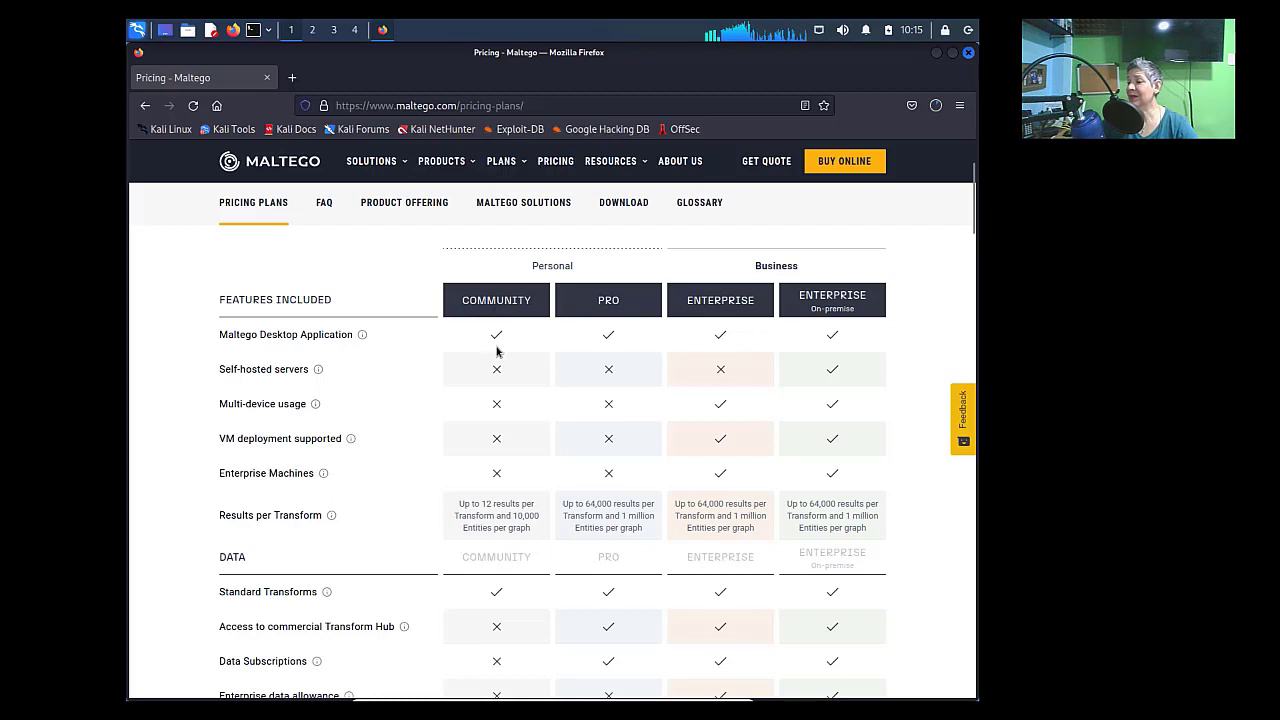
{"action": "scroll", "coordinate": [530, 510], "scroll_direction": "down", "scroll_amount": 3}
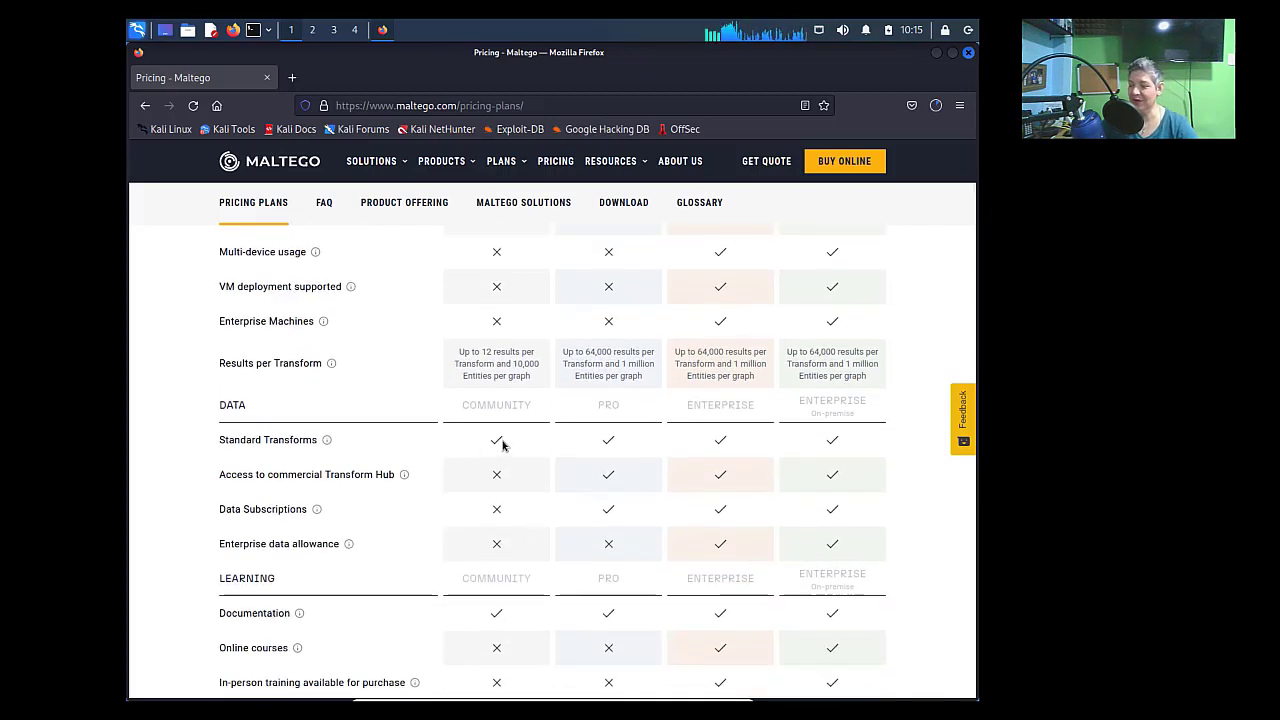
{"action": "scroll", "coordinate": [510, 446], "scroll_direction": "up", "scroll_amount": 3}
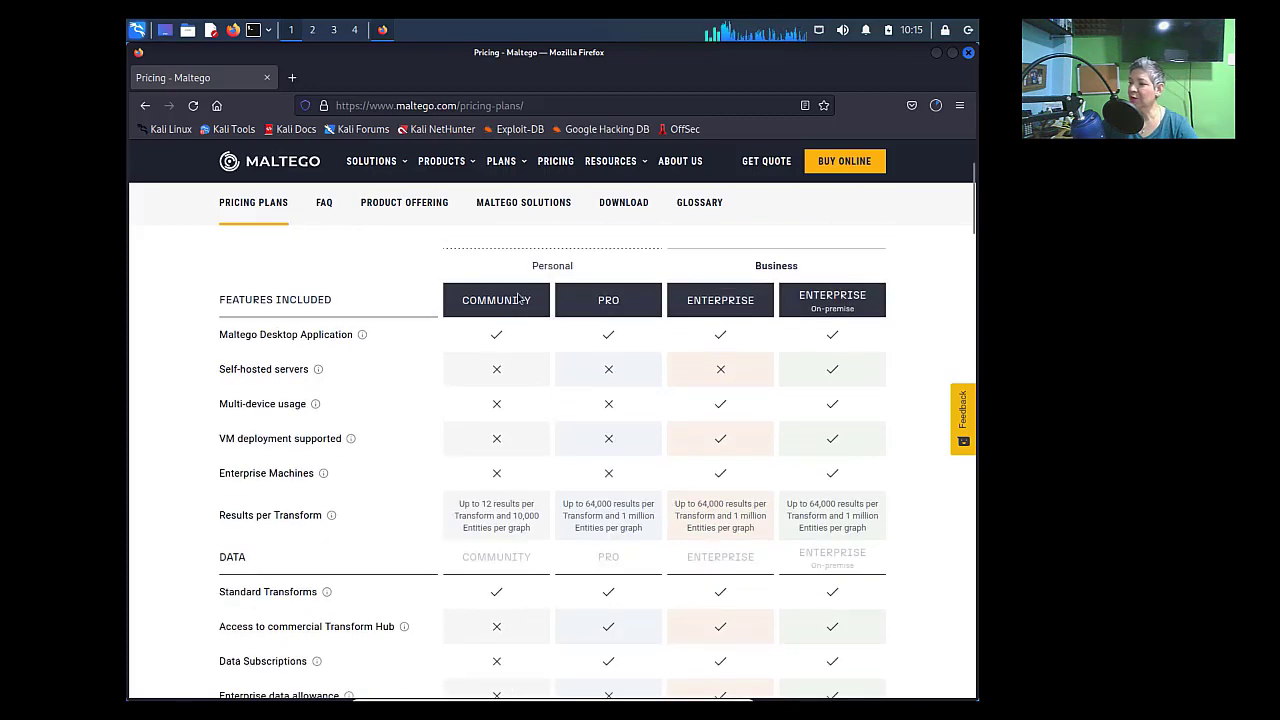
{"action": "scroll", "coordinate": [528, 476], "scroll_direction": "down", "scroll_amount": 3}
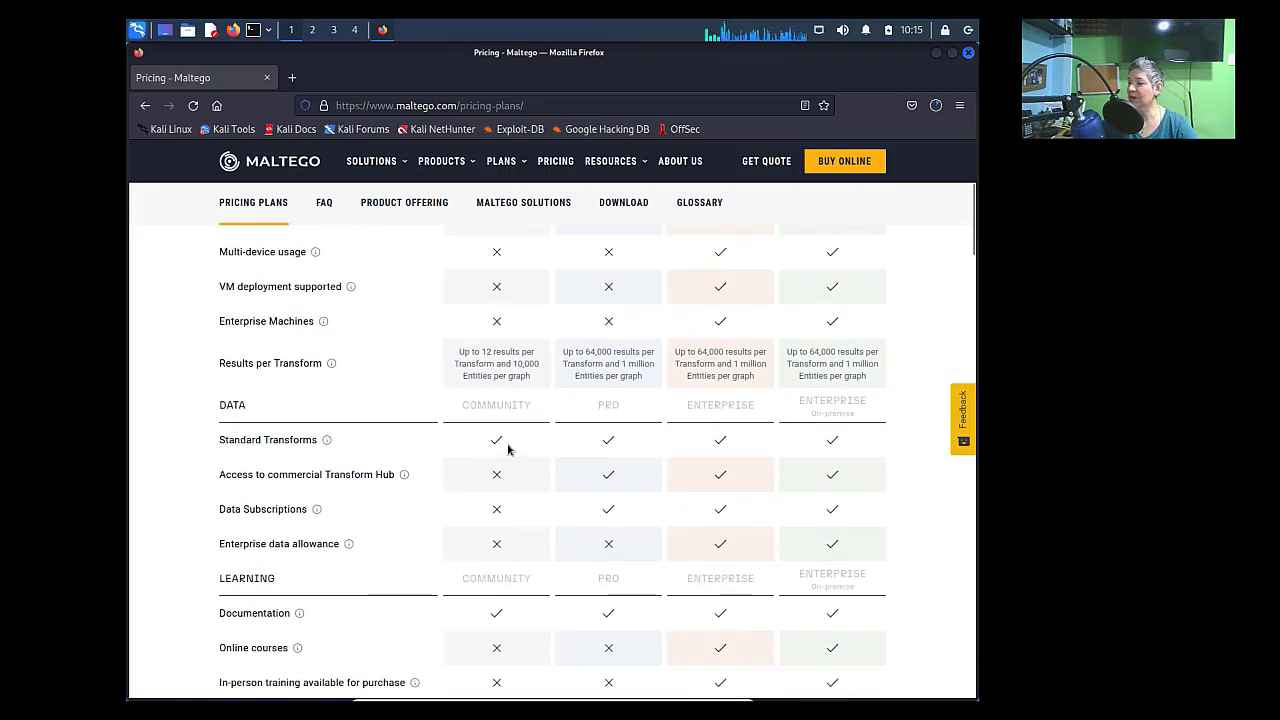
{"action": "scroll", "coordinate": [513, 443], "scroll_direction": "up", "scroll_amount": 3}
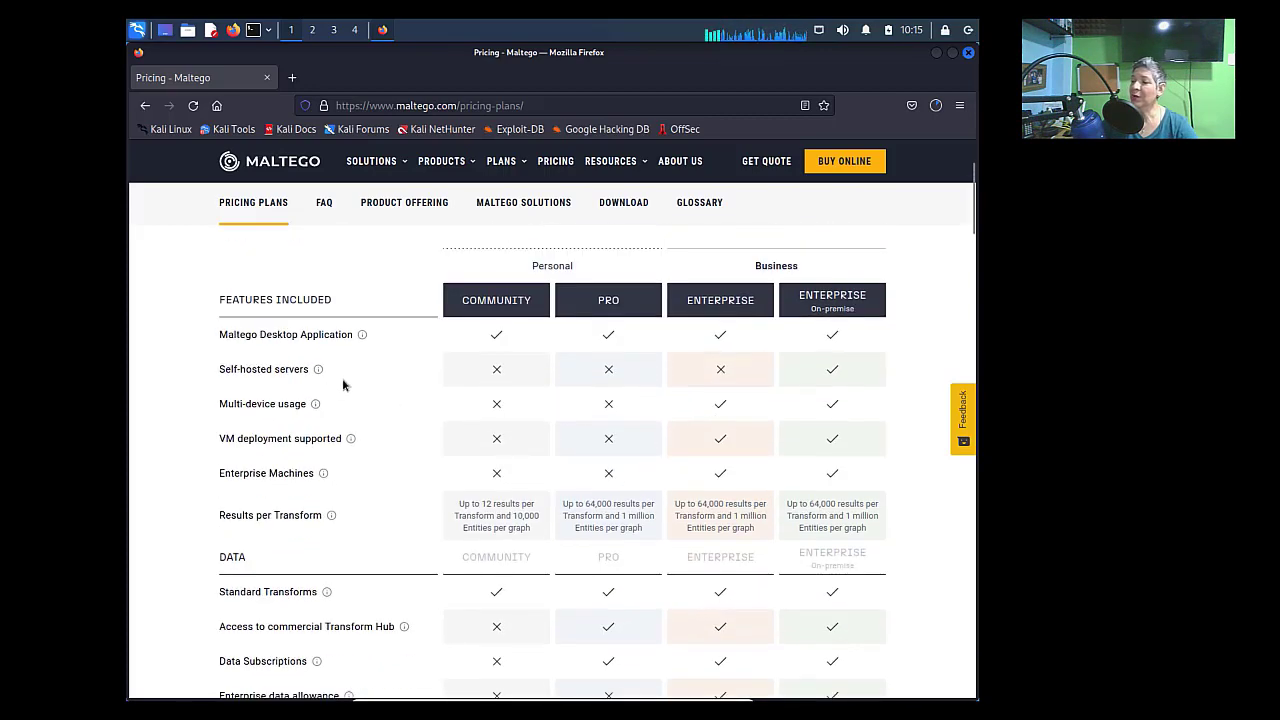
{"action": "mouse_move", "coordinate": [318, 370]}
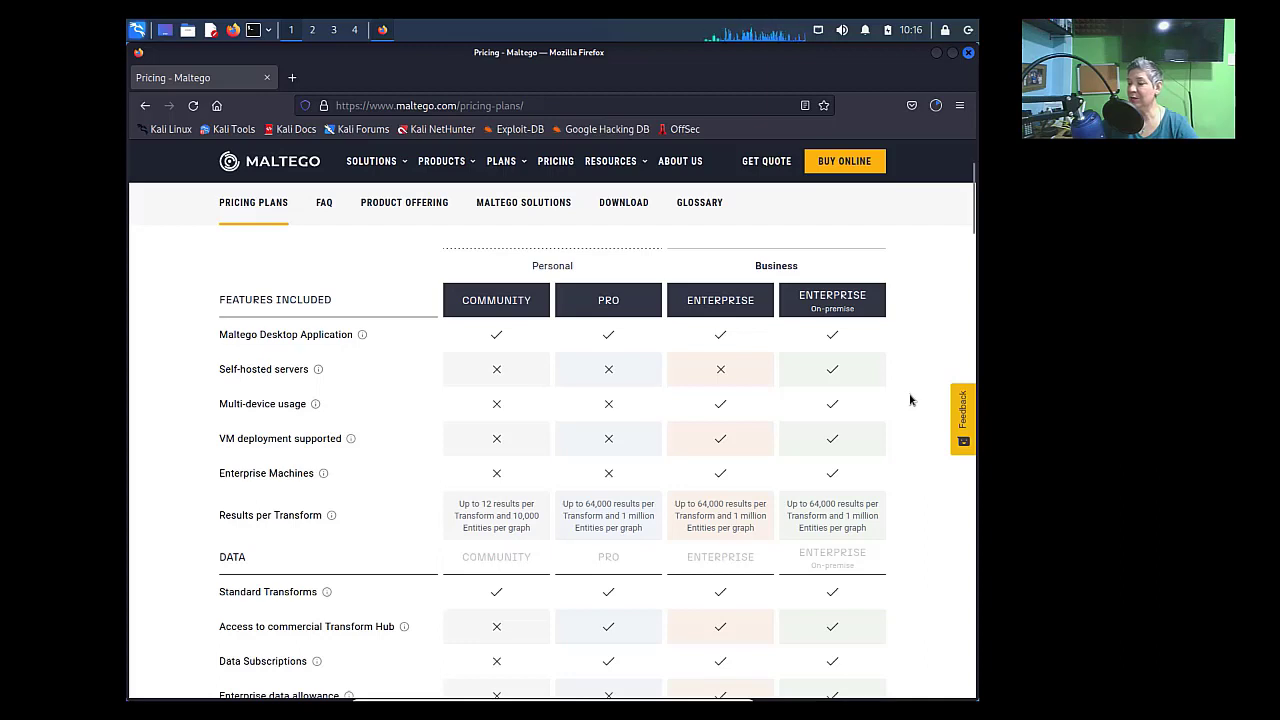
{"action": "scroll", "coordinate": [910, 400], "scroll_direction": "down", "scroll_amount": 5}
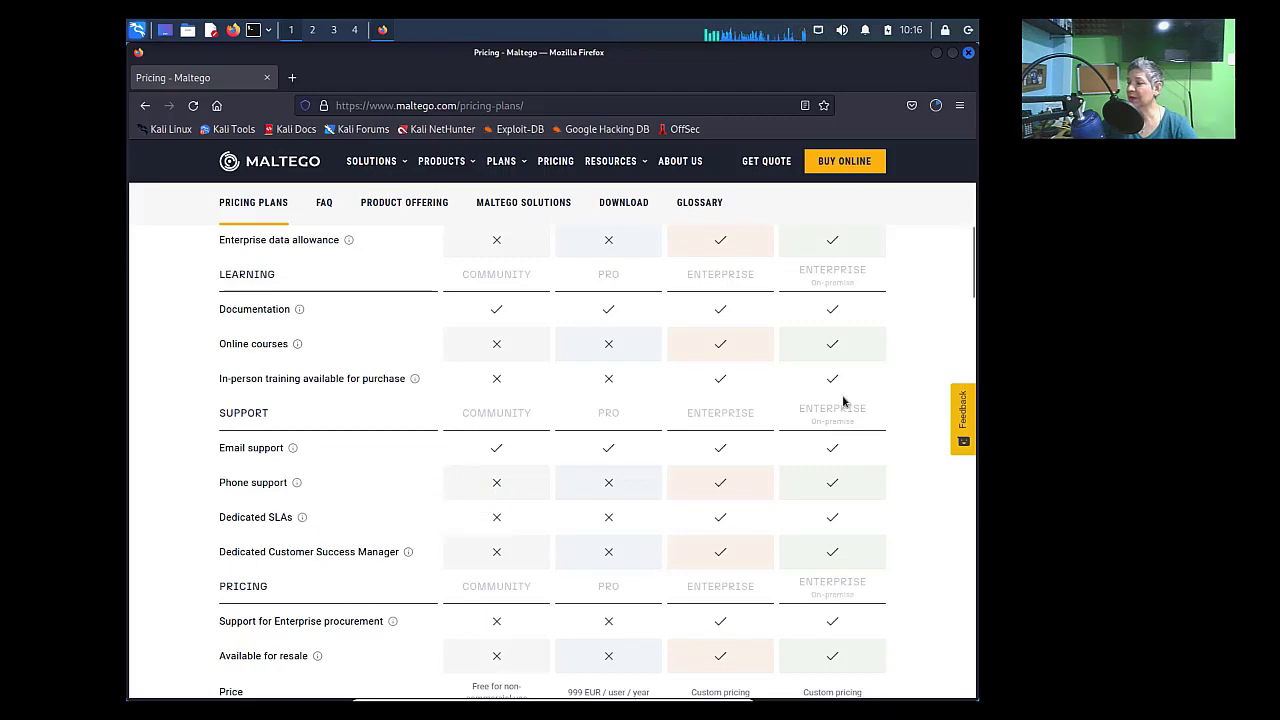
{"action": "scroll", "coordinate": [924, 368], "scroll_direction": "down", "scroll_amount": 2}
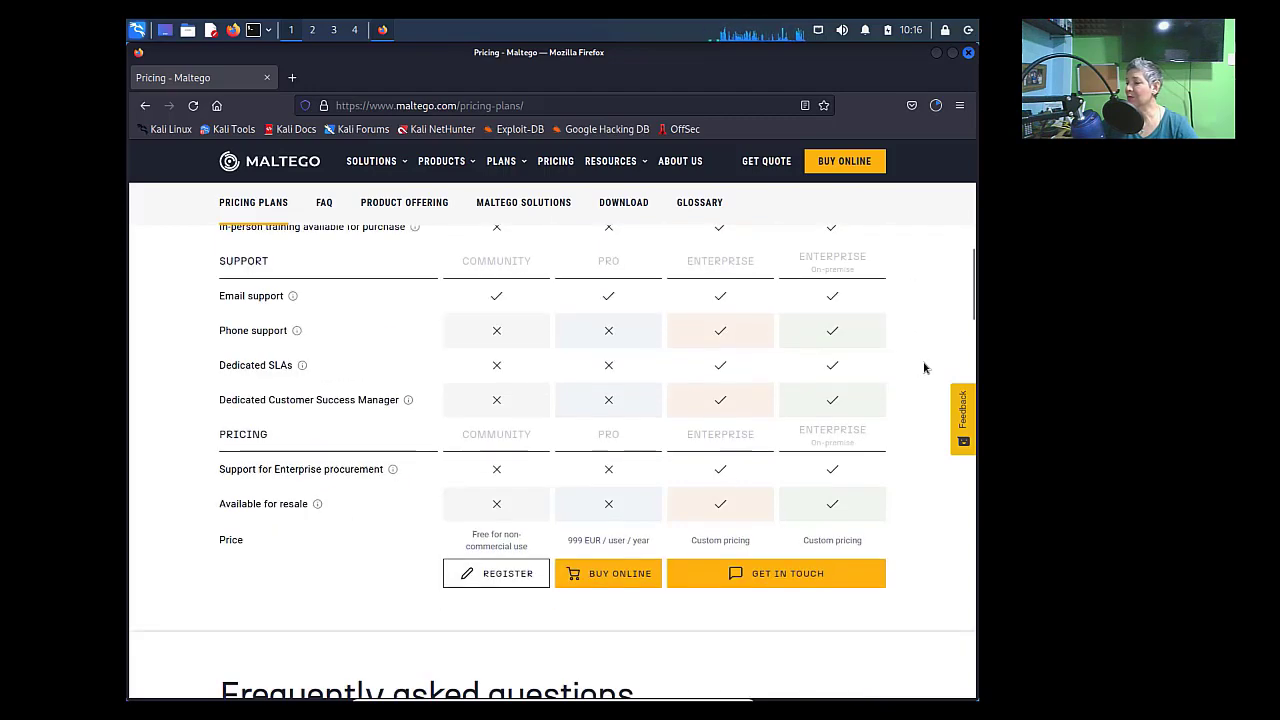
{"action": "scroll", "coordinate": [924, 368], "scroll_direction": "up", "scroll_amount": 7}
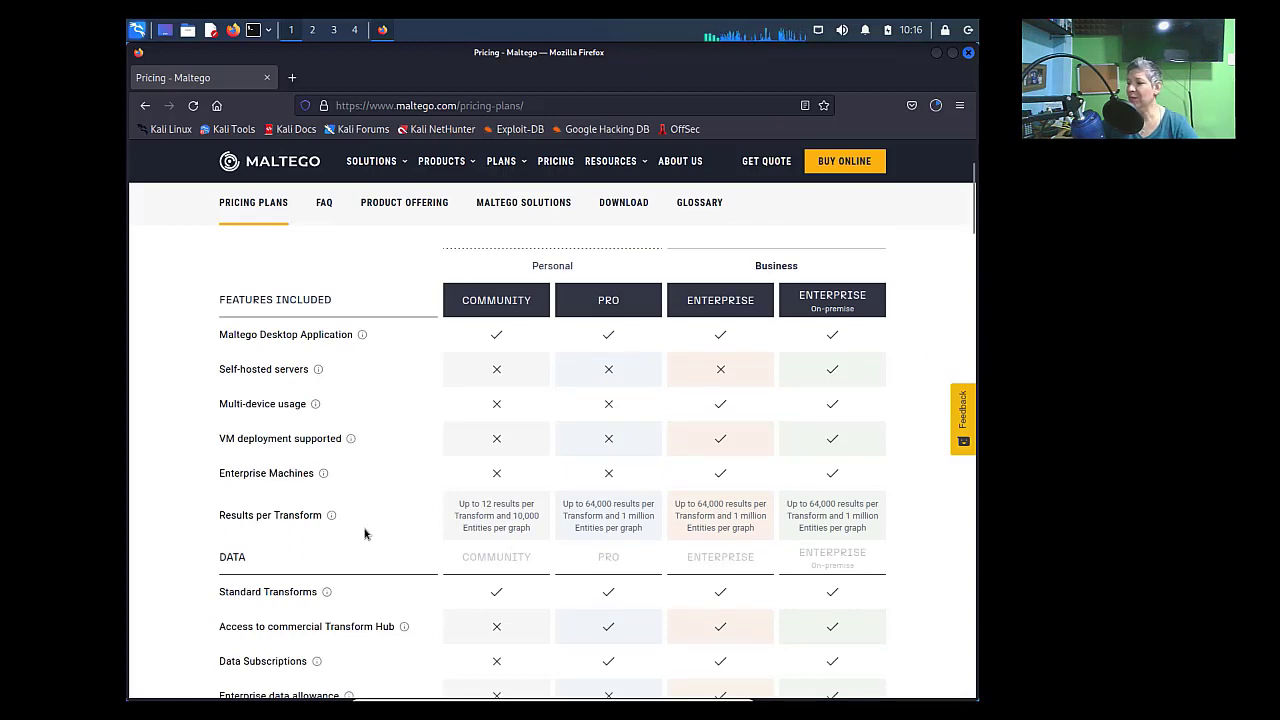
{"action": "mouse_move", "coordinate": [291, 526]}
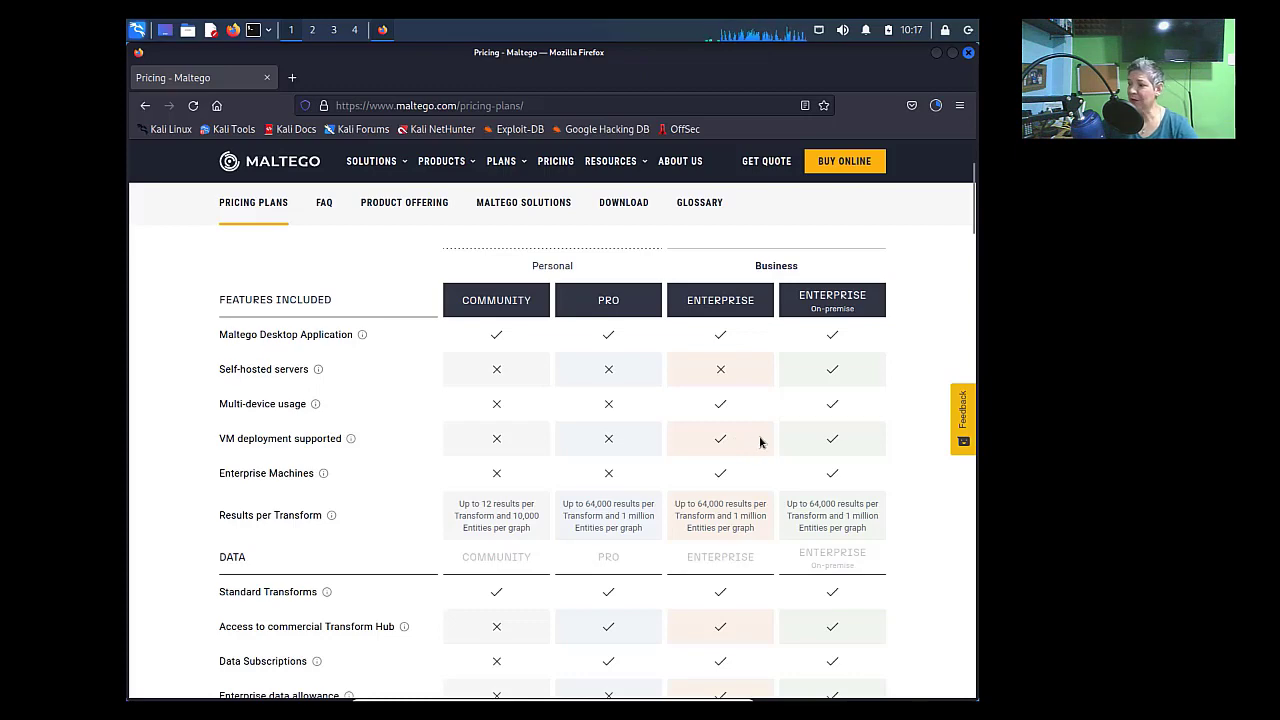
- Scroll the pricing table to compare Community's 12-result and 10,000-entity limits with Pro's
{"action": "scroll", "coordinate": [765, 495], "scroll_direction": "down", "scroll_amount": 5}
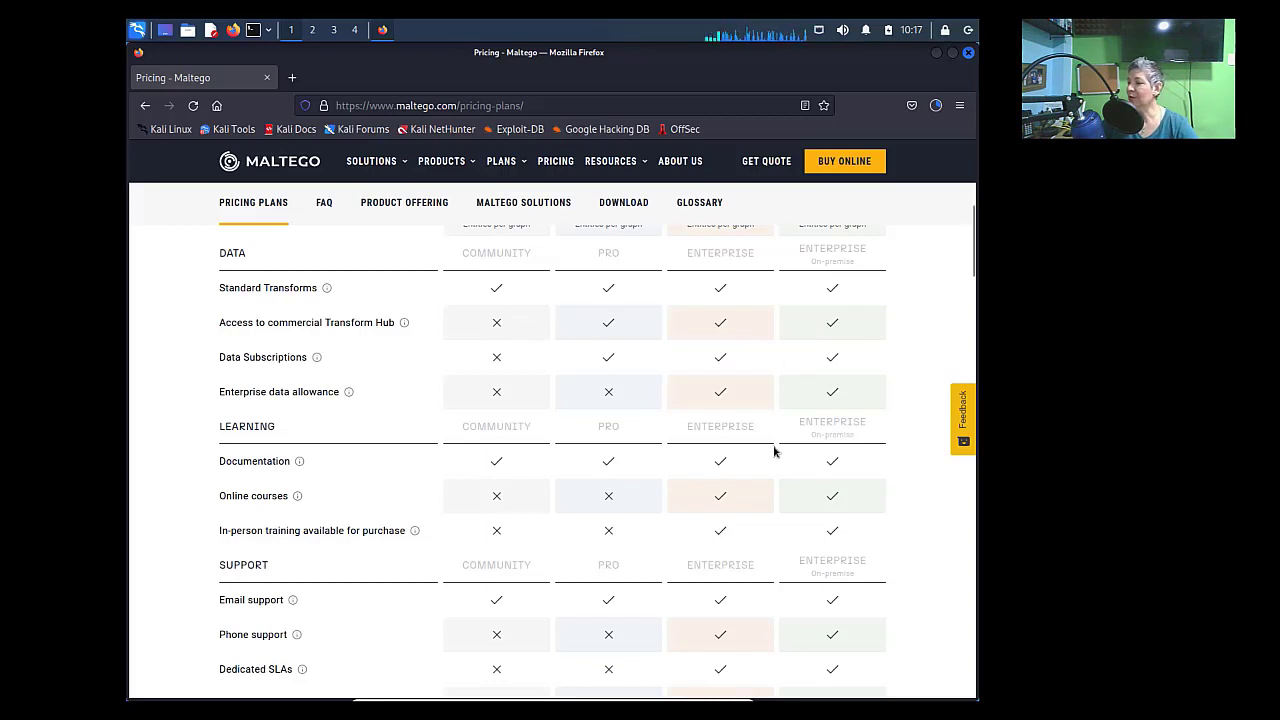
{"action": "scroll", "coordinate": [778, 449], "scroll_direction": "down", "scroll_amount": 3}
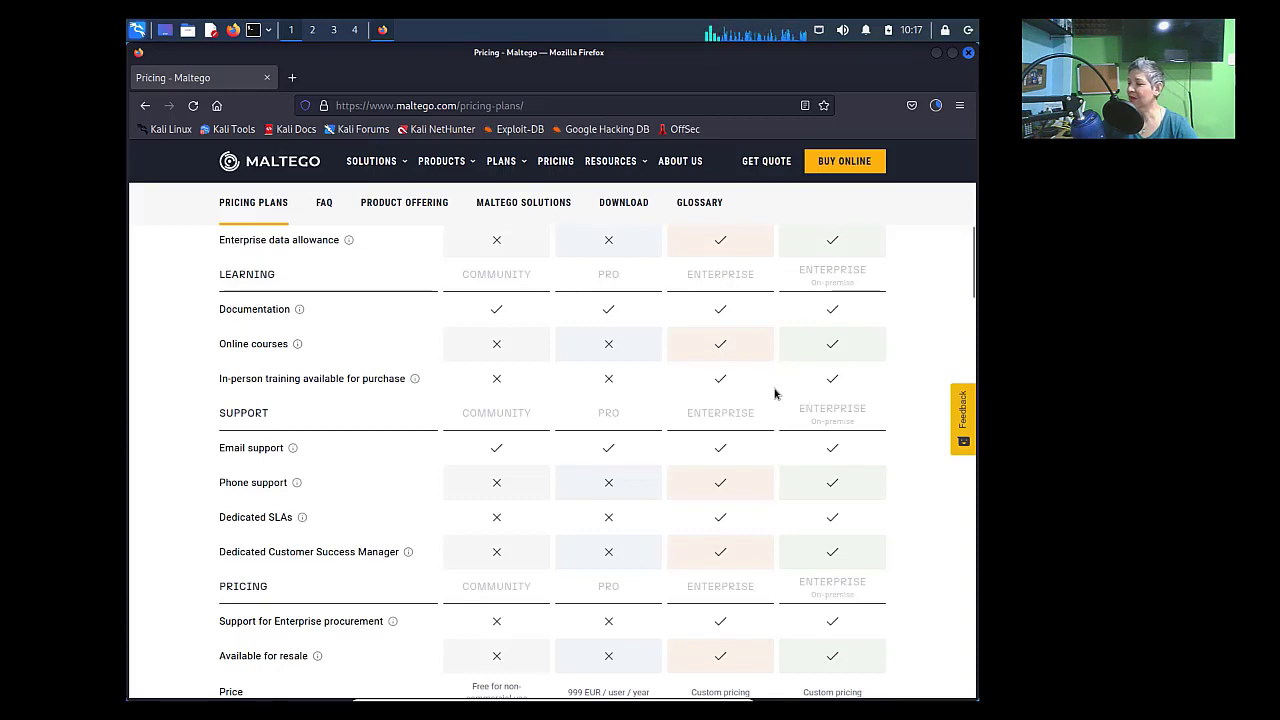
{"action": "scroll", "coordinate": [778, 474], "scroll_direction": "down", "scroll_amount": 3}
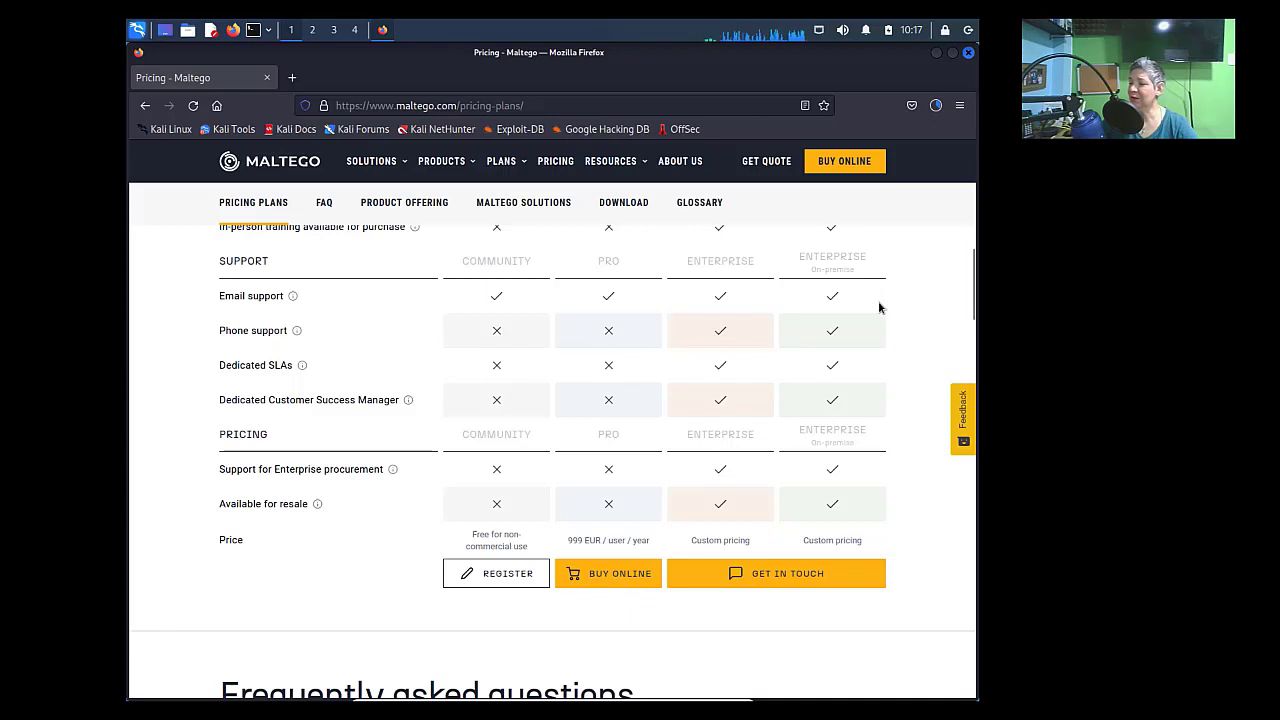
{"action": "scroll", "coordinate": [875, 330], "scroll_direction": "up", "scroll_amount": 15}
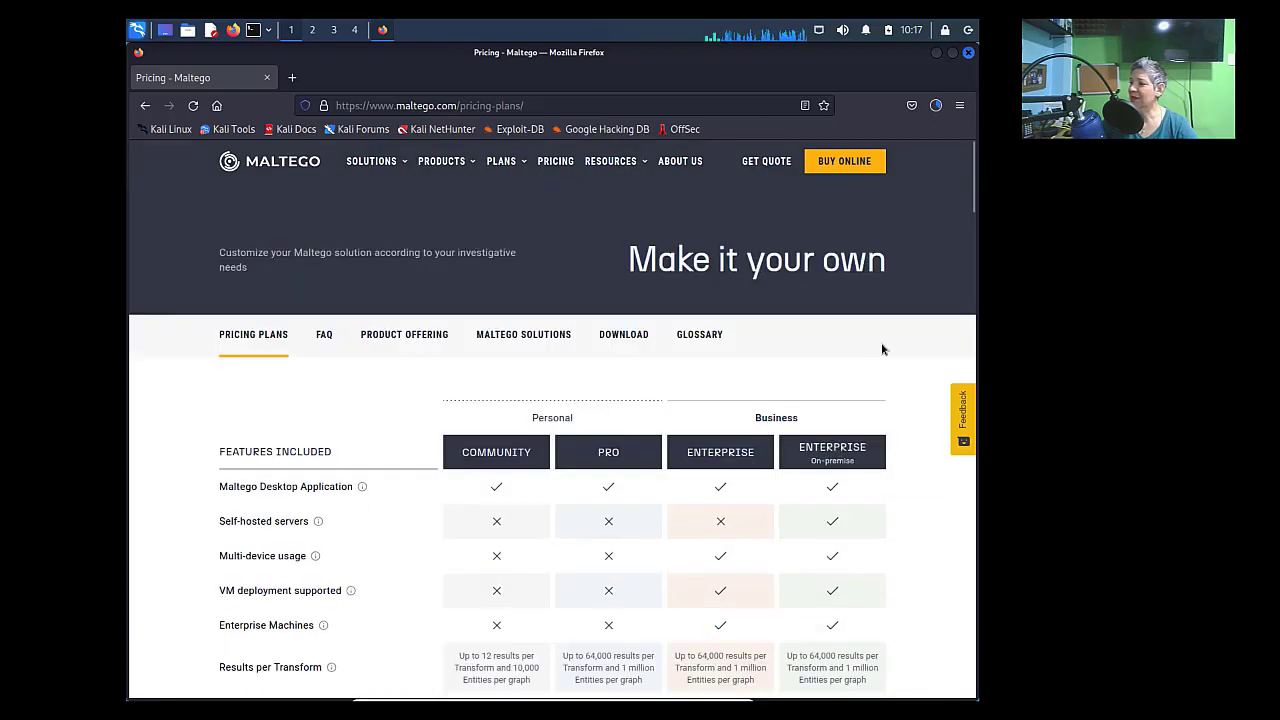
- Confirm the Maltego.v4.3.1.deb download has finished, then open a terminal window
{"action": "left_click", "coordinate": [936, 106]}
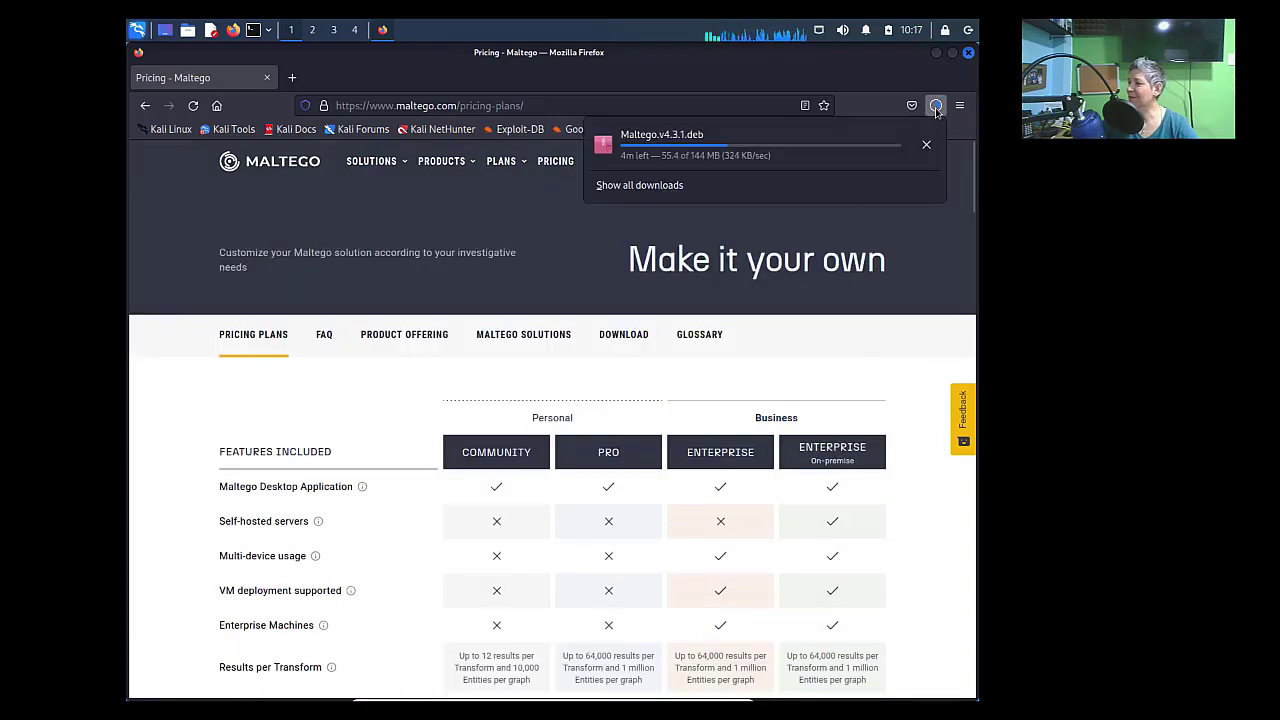
{"action": "left_click", "coordinate": [918, 256]}
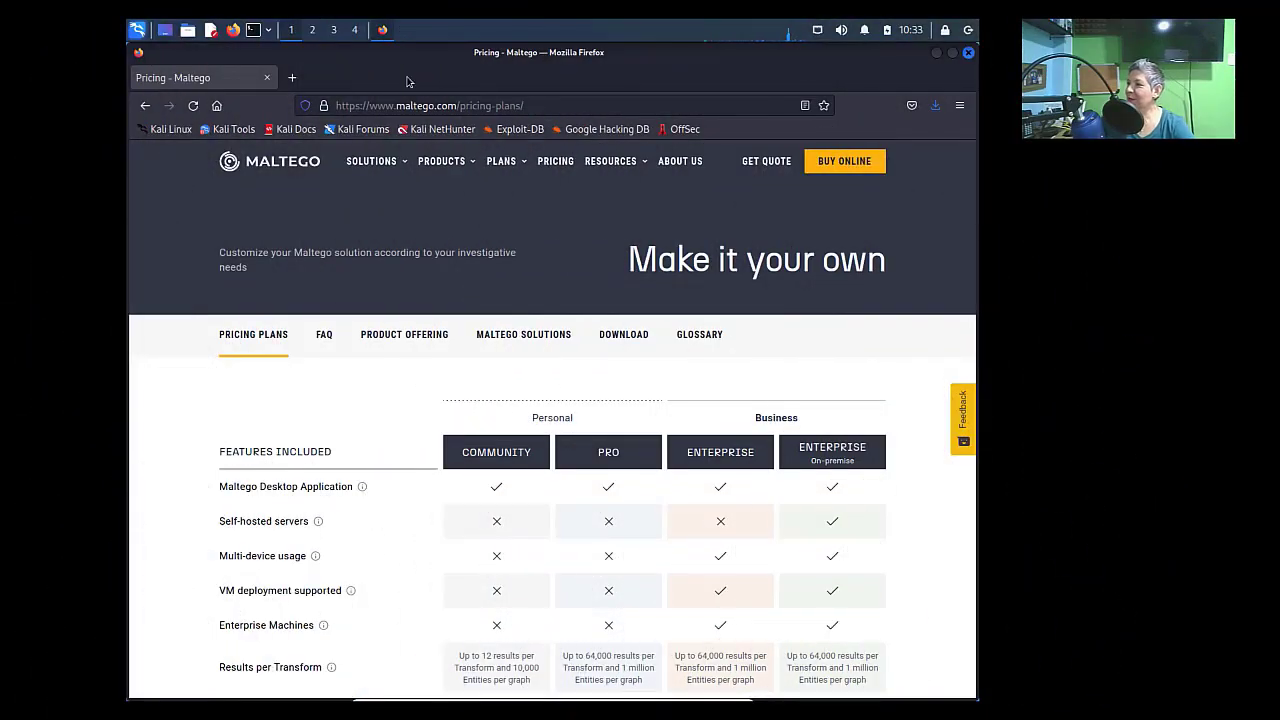
{"action": "left_click", "coordinate": [935, 108]}
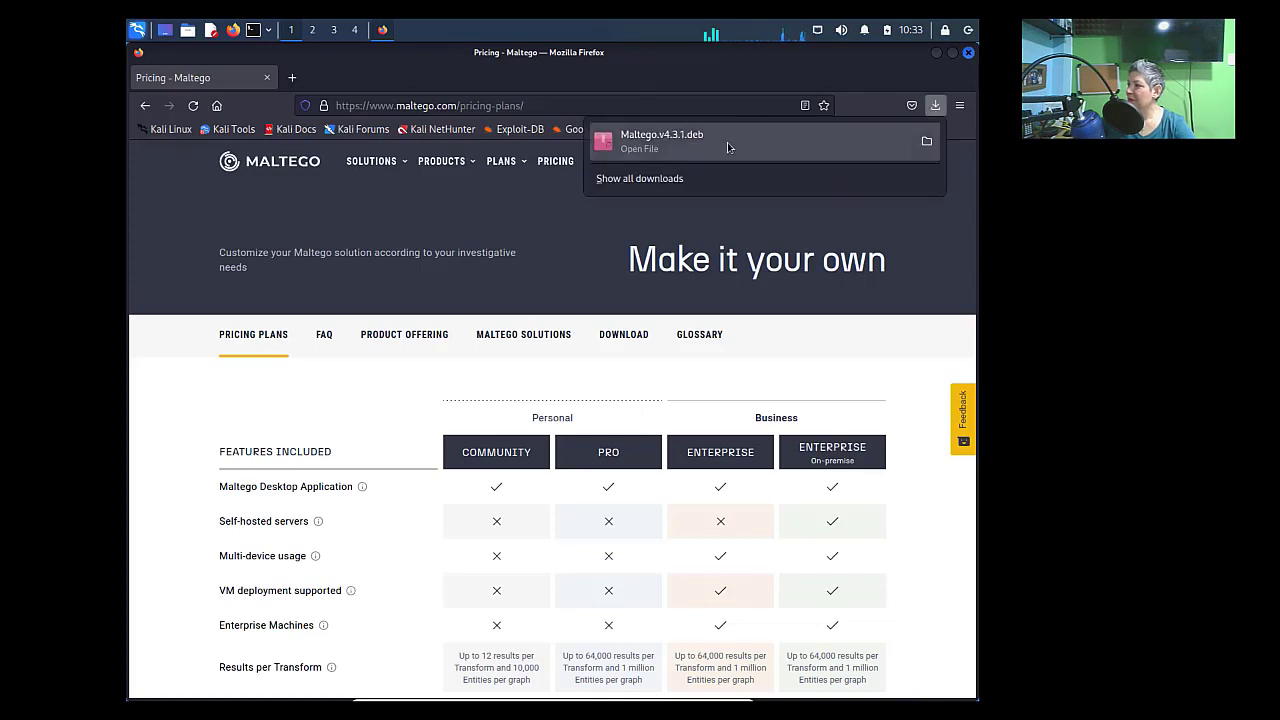
{"action": "left_click", "coordinate": [925, 229]}
{"action": "left_click", "coordinate": [256, 31]}
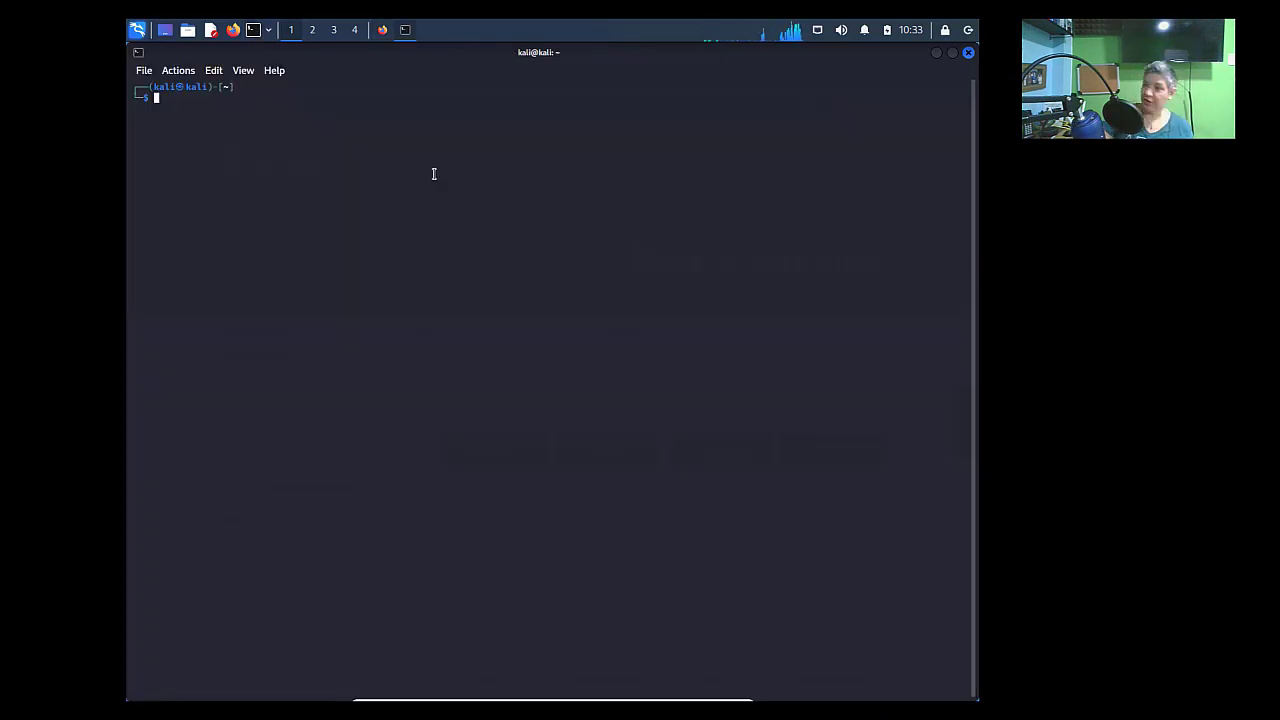
- Enlarge the terminal font, change into Downloads and list its files
{"action": "key", "text": "ctrl+plus"}
{"action": "key", "text": "ctrl+plus"}
{"action": "key", "text": "ctrl+plus"}
{"action": "key", "text": "ctrl+plus"}
{"action": "key", "text": "ctrl+plus"}
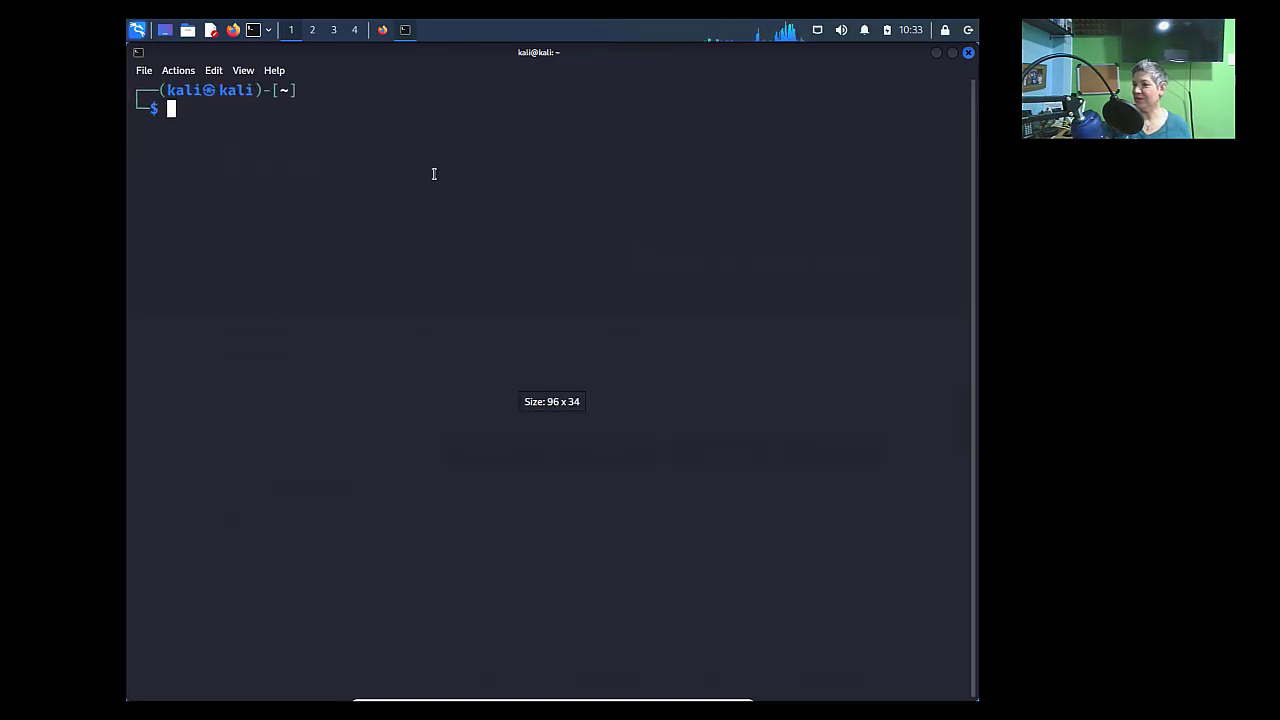
{"action": "type", "text": "cd"}
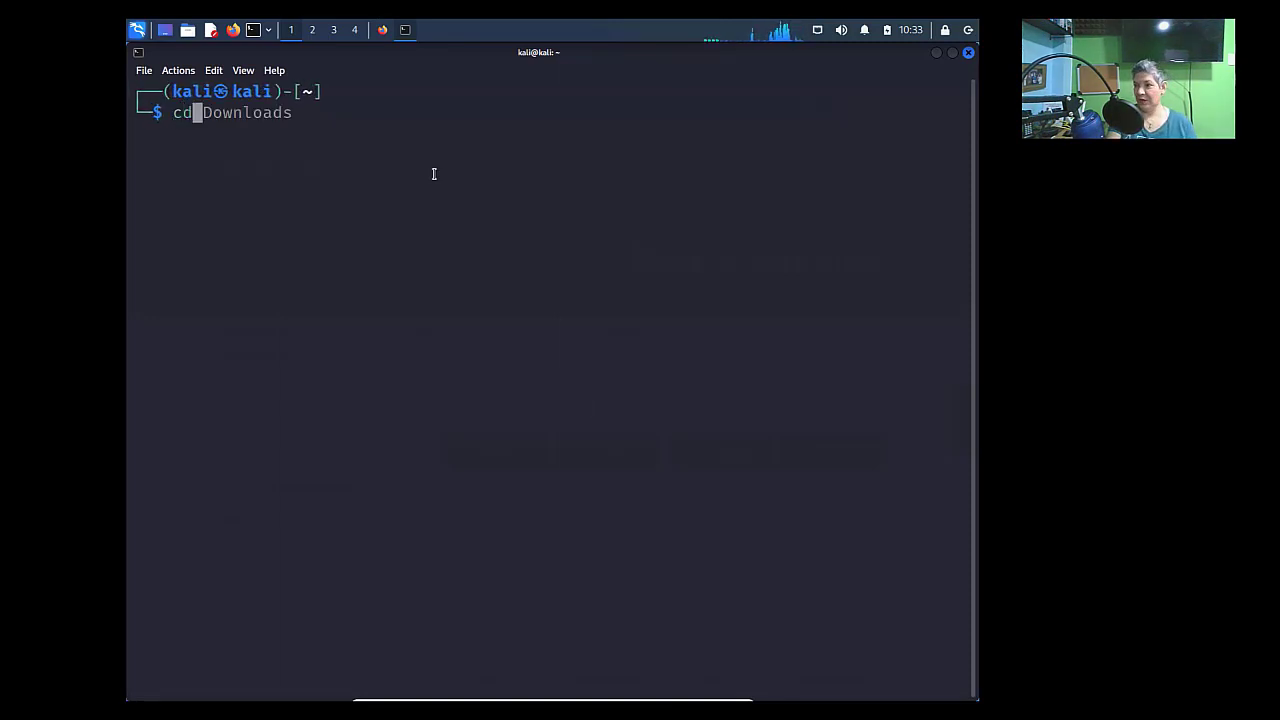
{"action": "key", "text": "Right"}
{"action": "key", "text": "Return"}
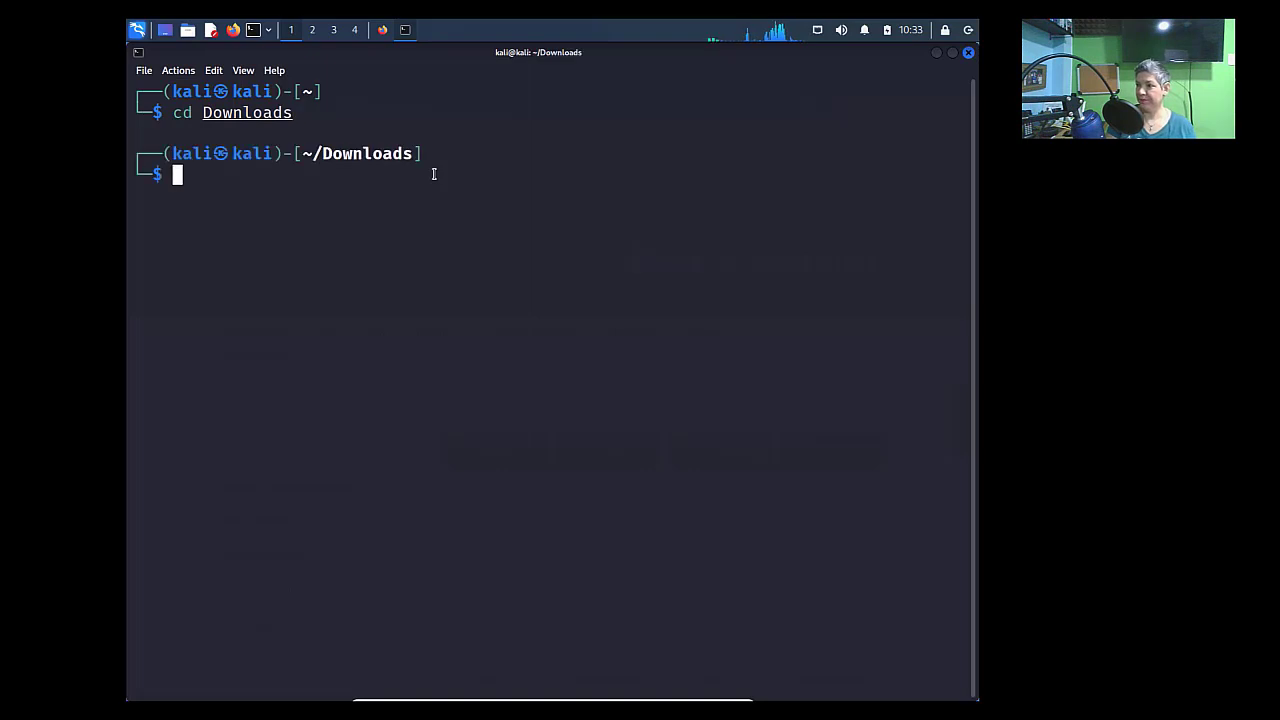
{"action": "type", "text": "ls"}
{"action": "key", "text": "Return"}
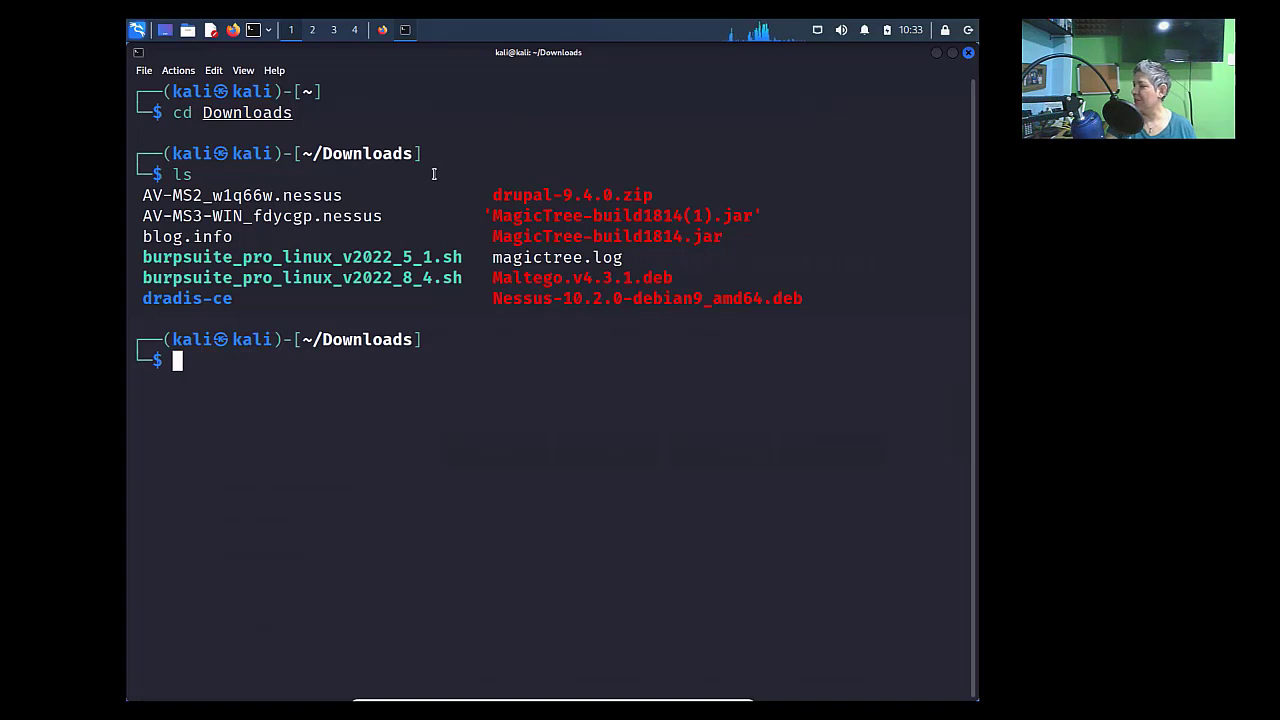
- Install Maltego.v4.3.1.deb with sudo dpkg -i, entering the administrator password
{"action": "left_click_drag", "start_coordinate": [493, 278], "coordinate": [673, 279]}
{"action": "left_click", "coordinate": [594, 340]}
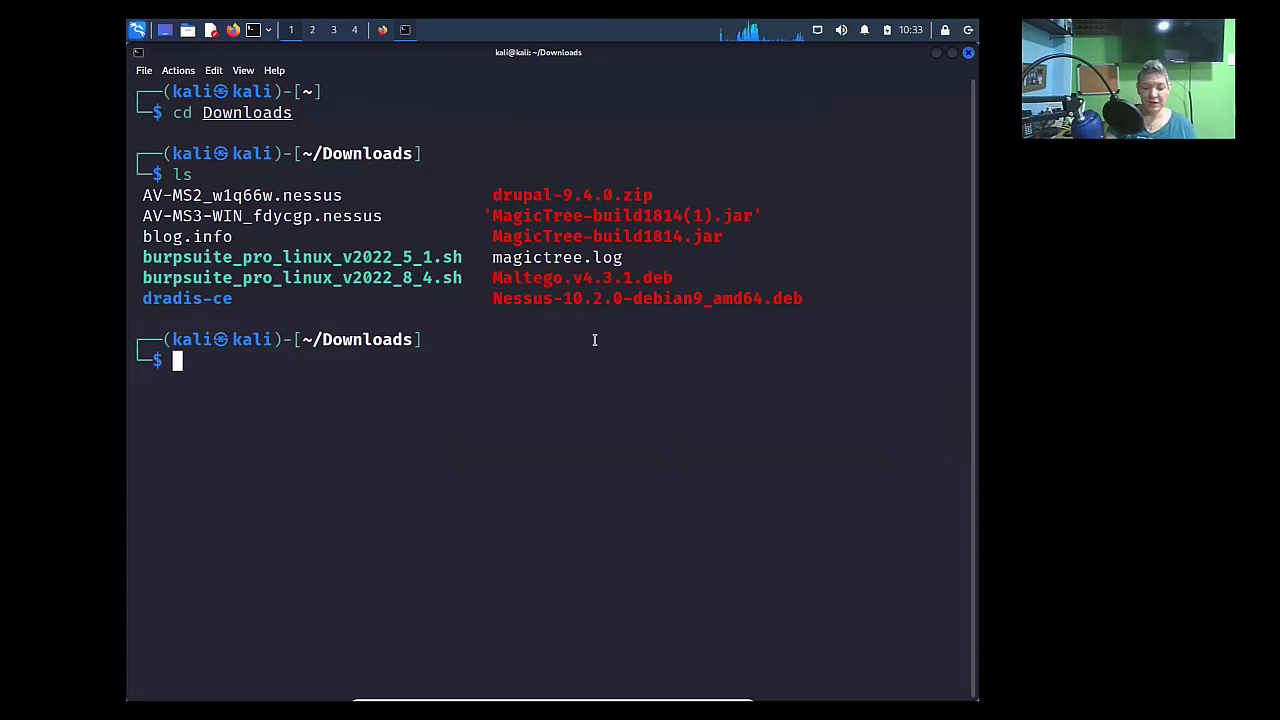
{"action": "type", "text": "sudo dp"}
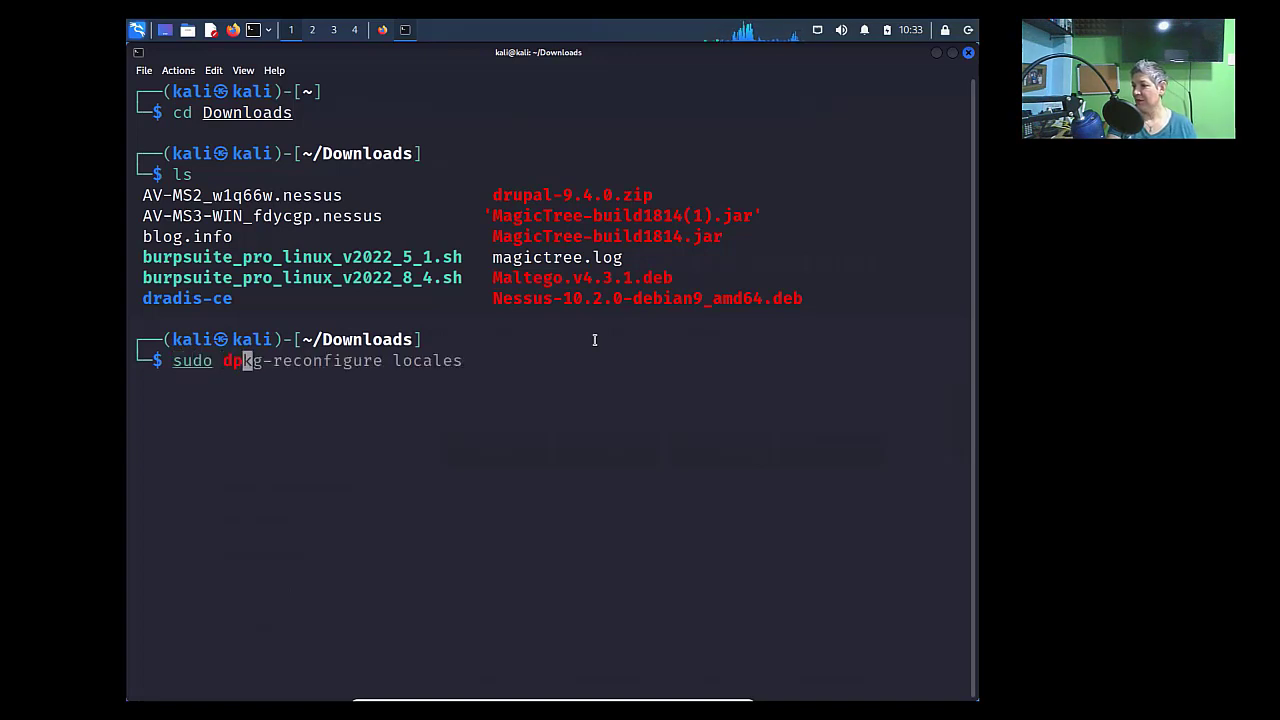
{"action": "type", "text": "kg -i "}
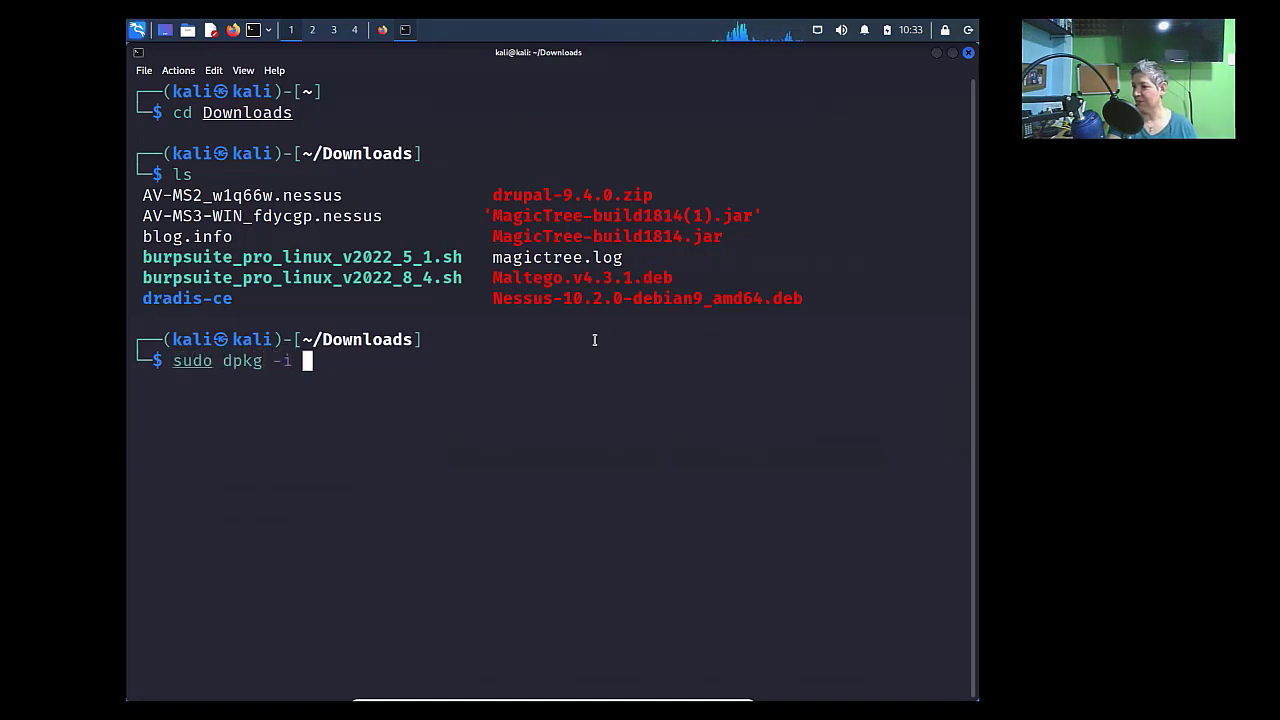
{"action": "type", "text": "Mal"}
{"action": "key", "text": "Tab"}
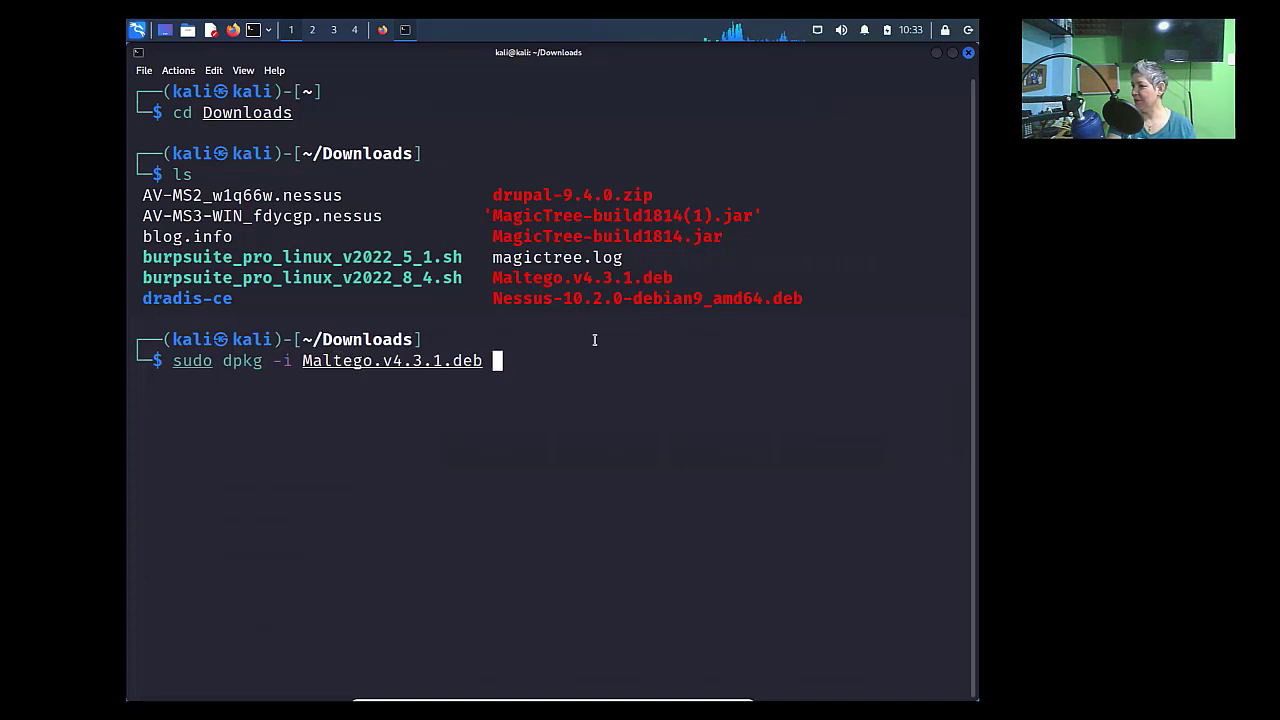
{"action": "key", "text": "Return"}
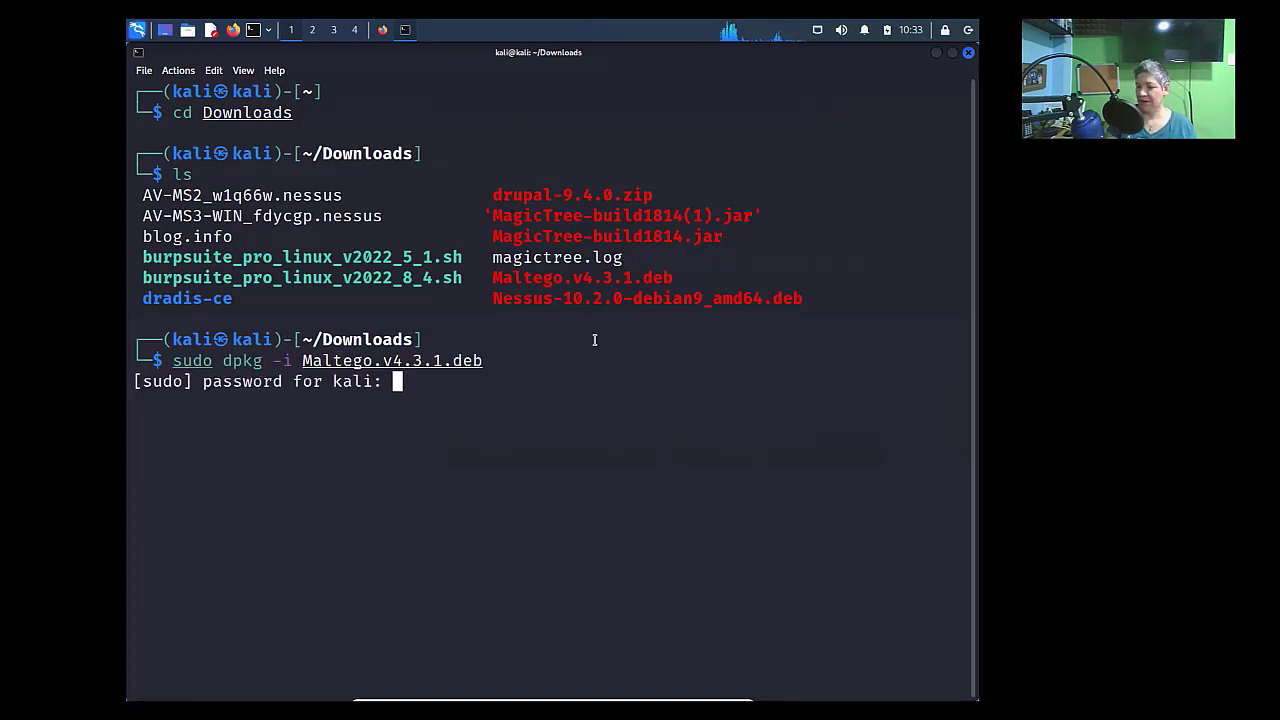
{"action": "key", "text": "Return"}
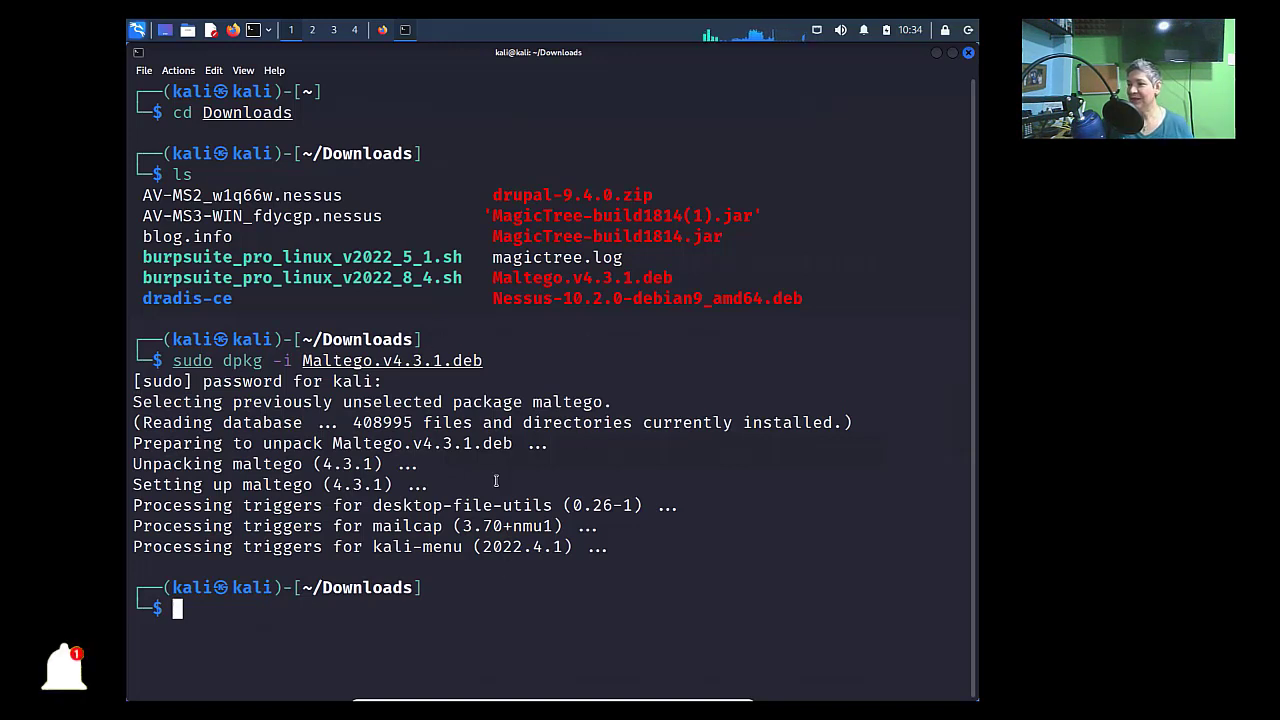
- Search the application menu for 'male' and launch Maltego 4.3.1
{"action": "left_click", "coordinate": [138, 31]}
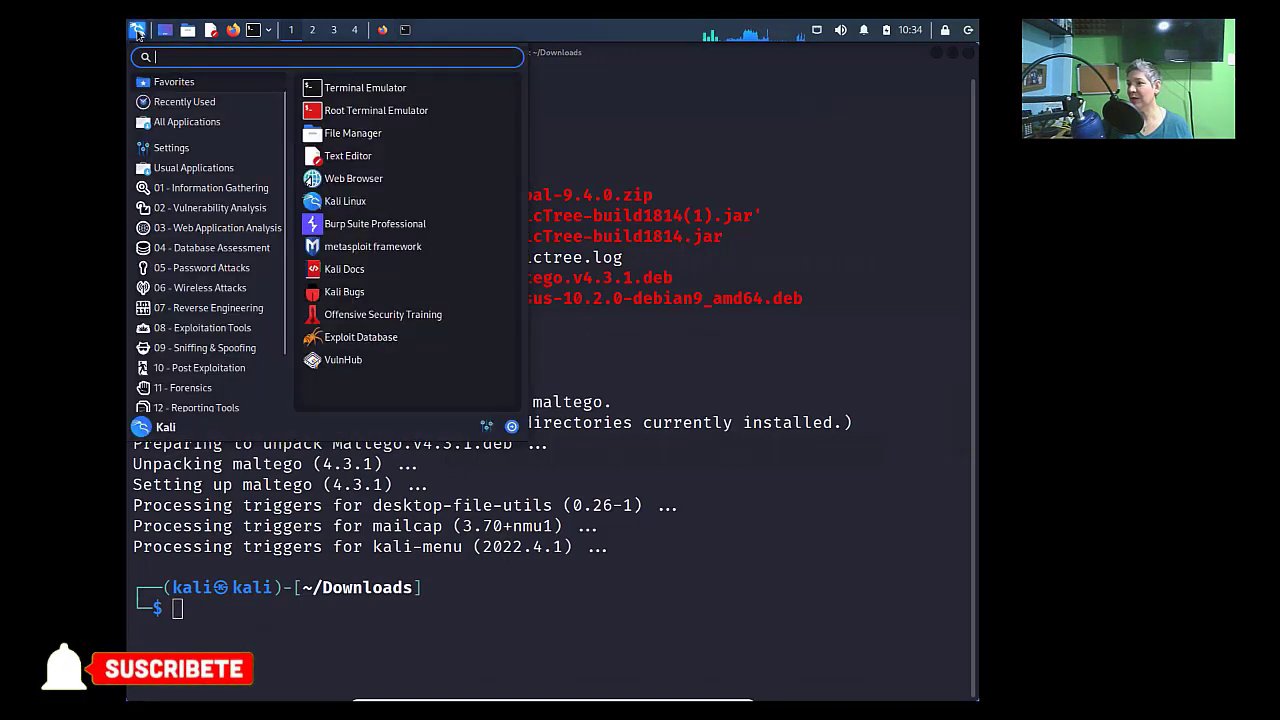
{"action": "type", "text": "male"}
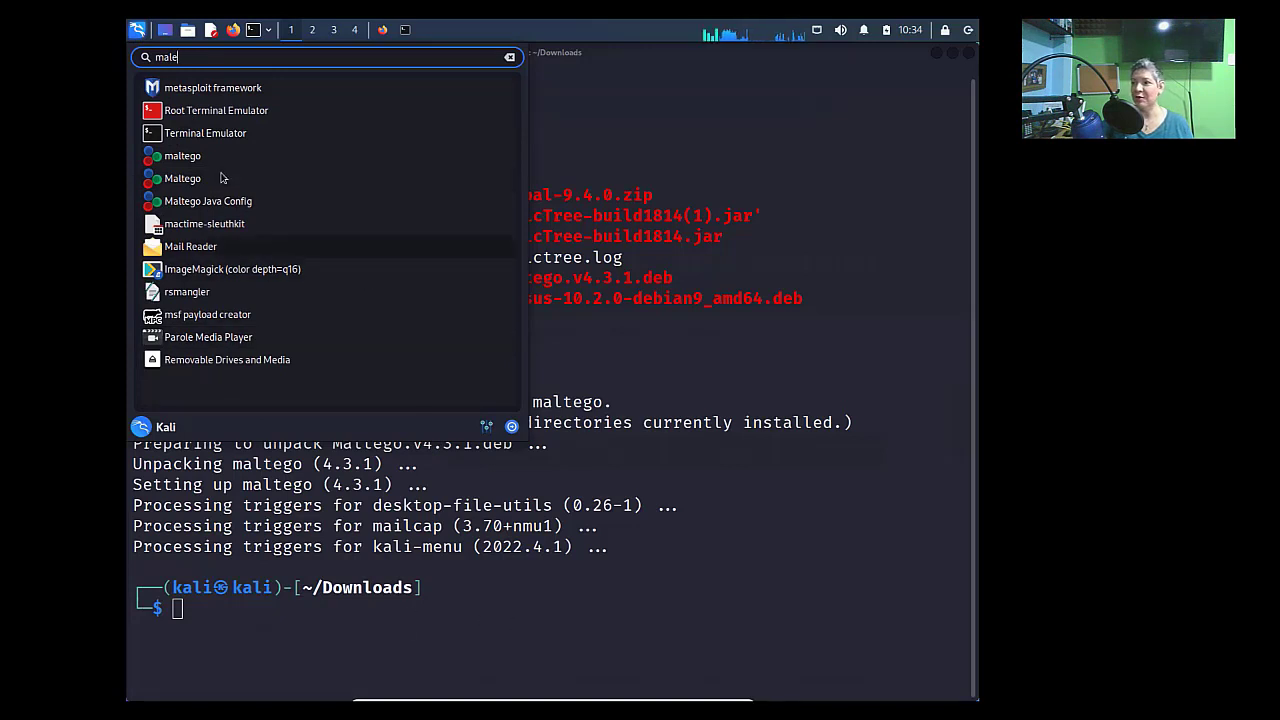
{"action": "left_click", "coordinate": [183, 156]}
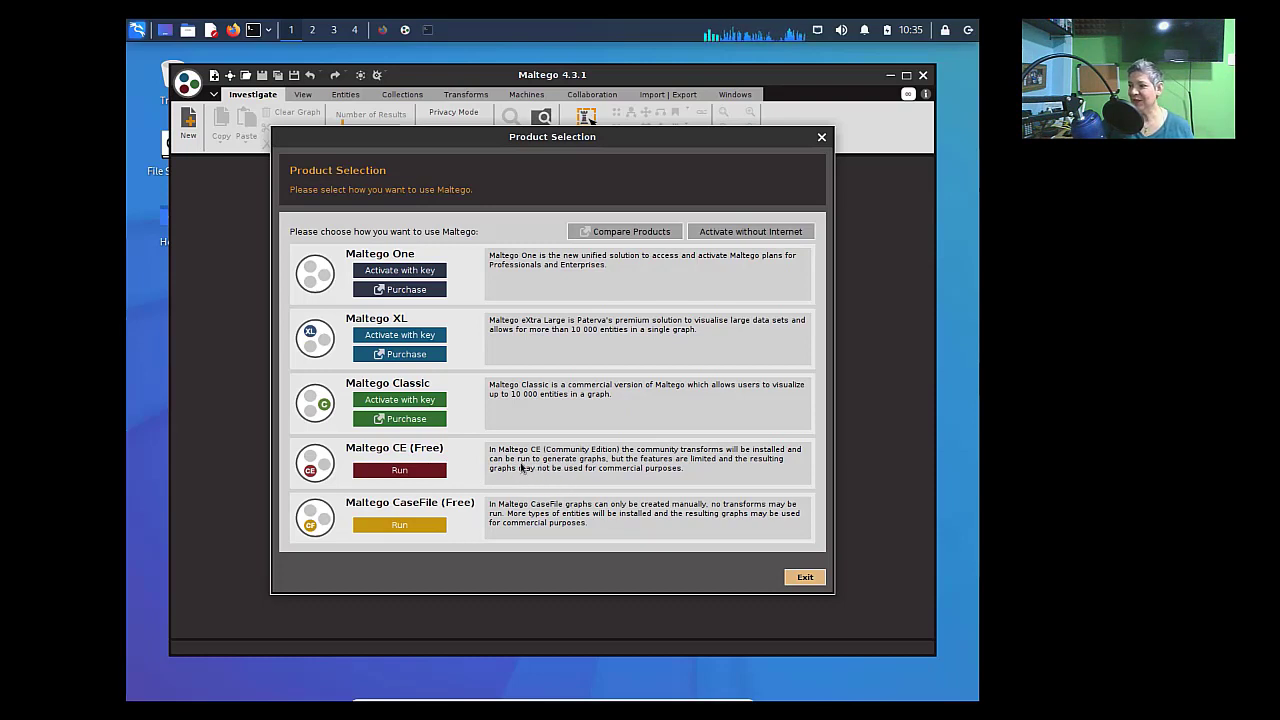
- Run Maltego CE (Free), accept the licence, and follow the 'register here' link from the login step
{"action": "left_click", "coordinate": [400, 470]}
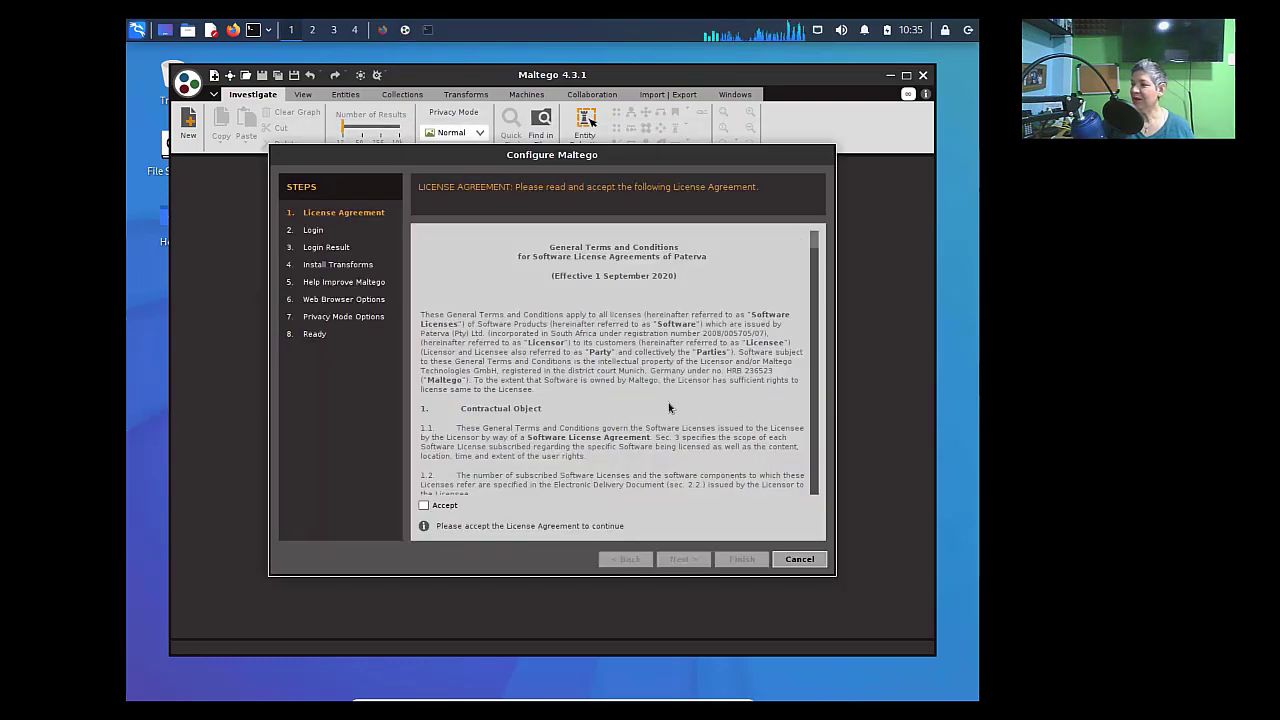
{"action": "left_click", "coordinate": [430, 508]}
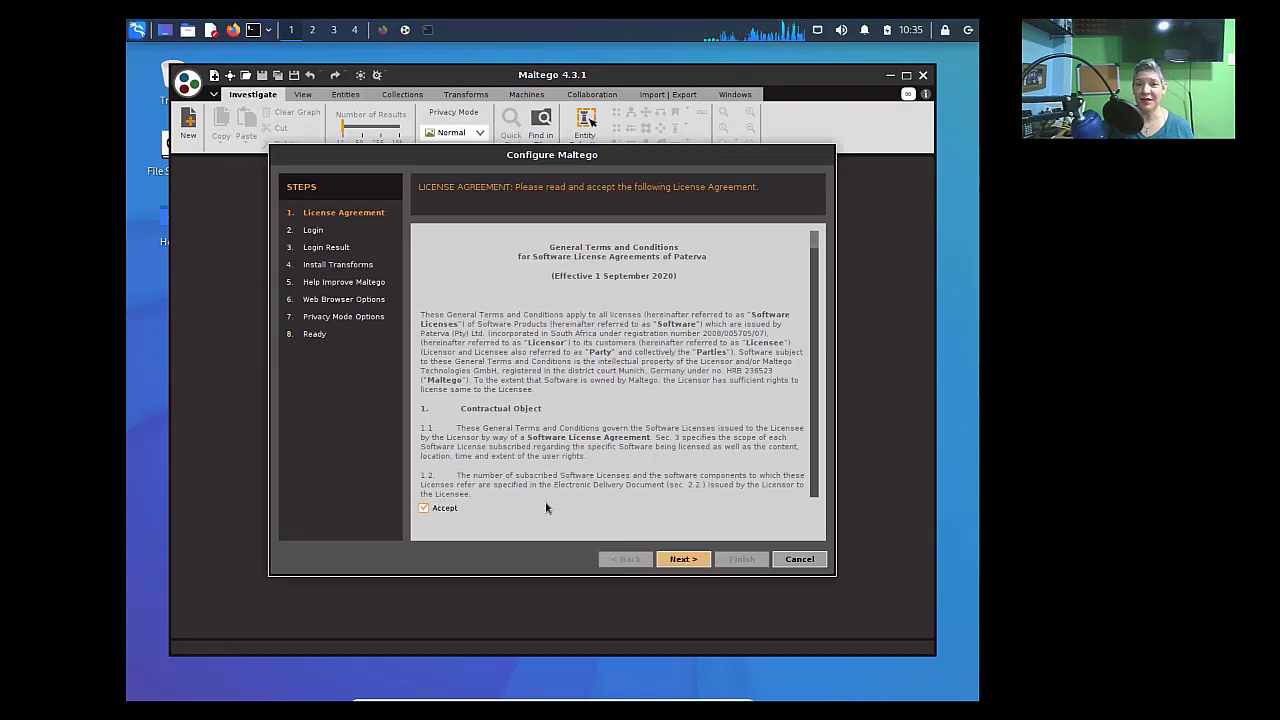
{"action": "scroll", "coordinate": [799, 488], "scroll_direction": "down", "scroll_amount": 20}
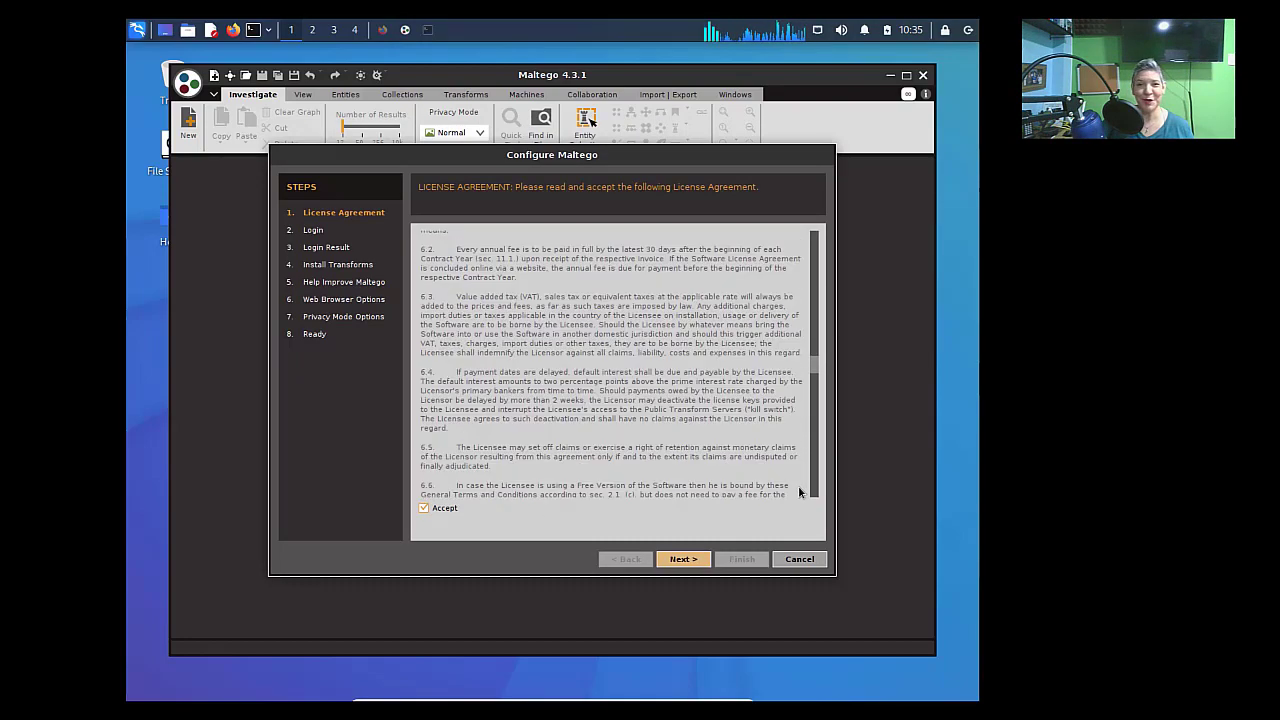
{"action": "left_click", "coordinate": [683, 559]}
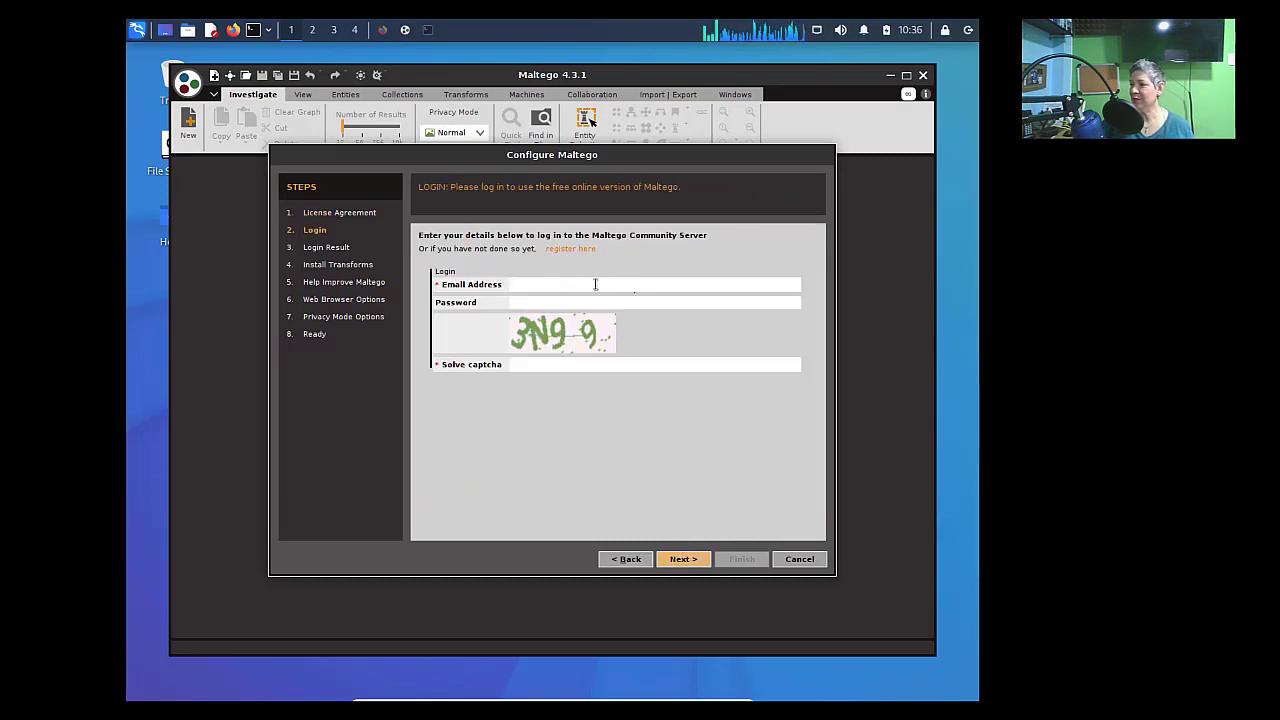
{"action": "left_click", "coordinate": [595, 284]}
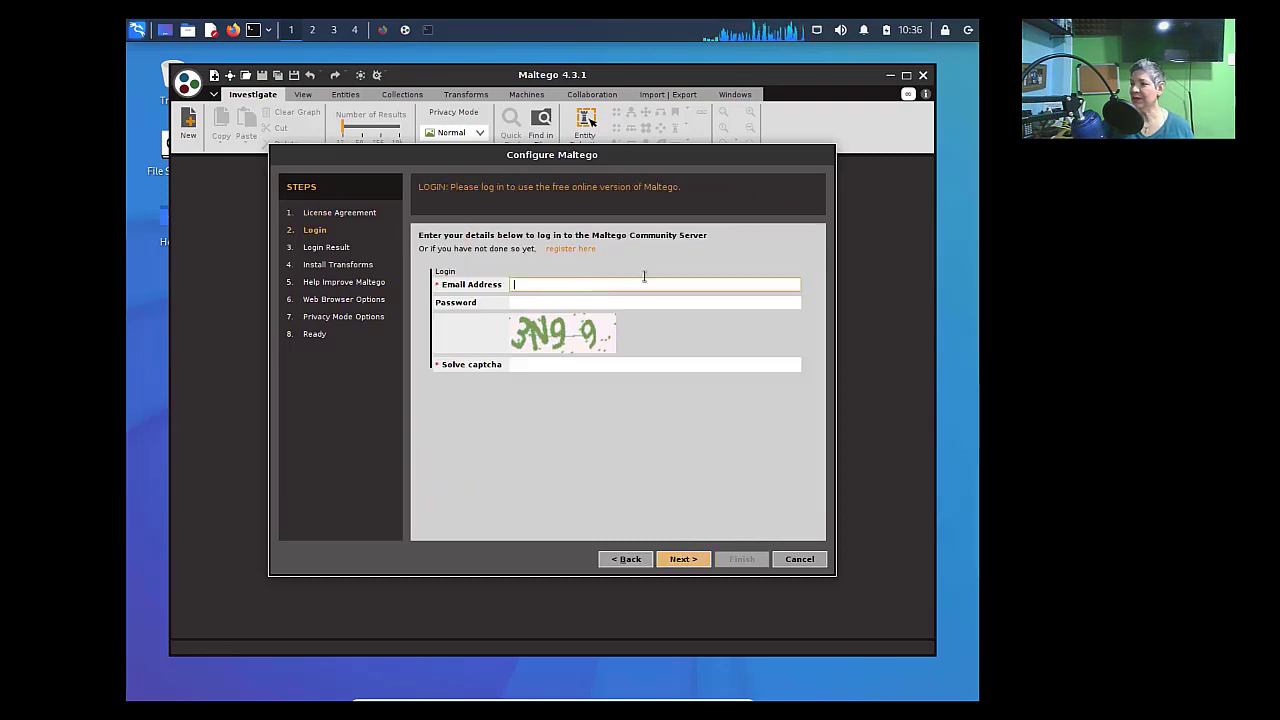
{"action": "left_click", "coordinate": [581, 249]}
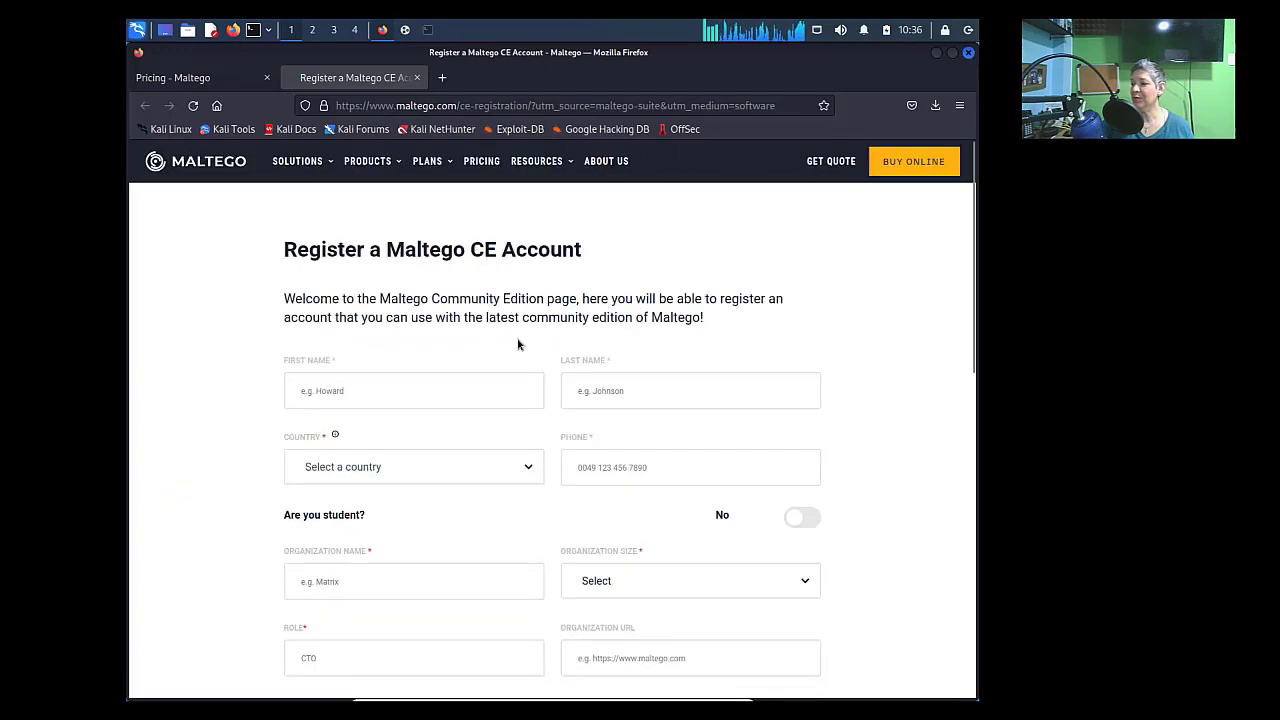
- Check the First Name, Last Name and lower fields of the CE registration form, then minimise Firefox
{"action": "left_click", "coordinate": [359, 391]}
{"action": "left_click", "coordinate": [654, 390]}
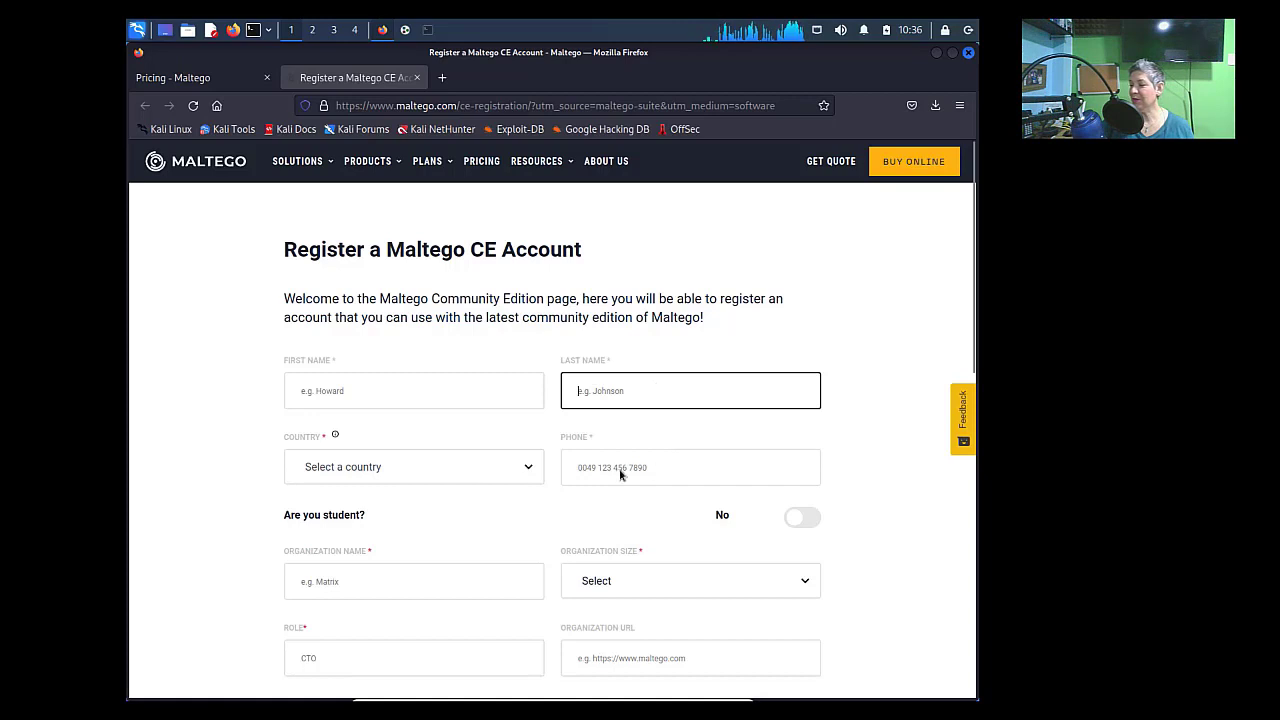
{"action": "scroll", "coordinate": [436, 445], "scroll_direction": "down", "scroll_amount": 3}
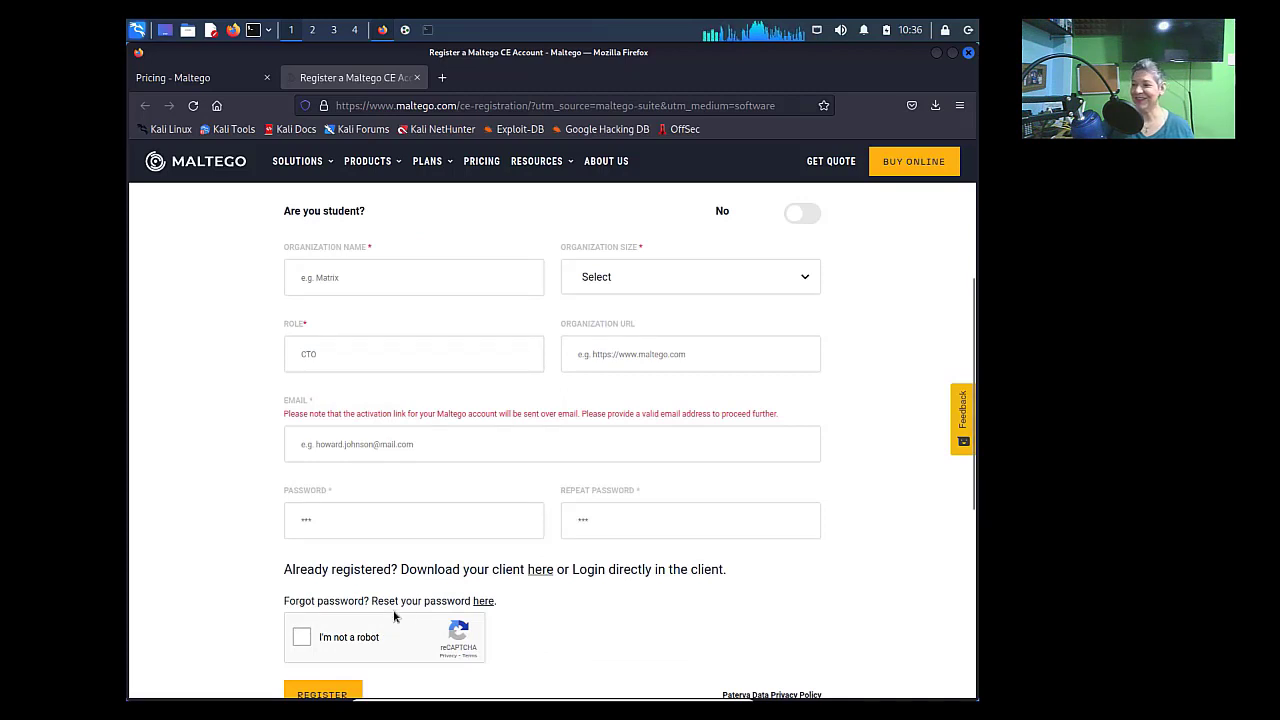
{"action": "left_click", "coordinate": [936, 52]}
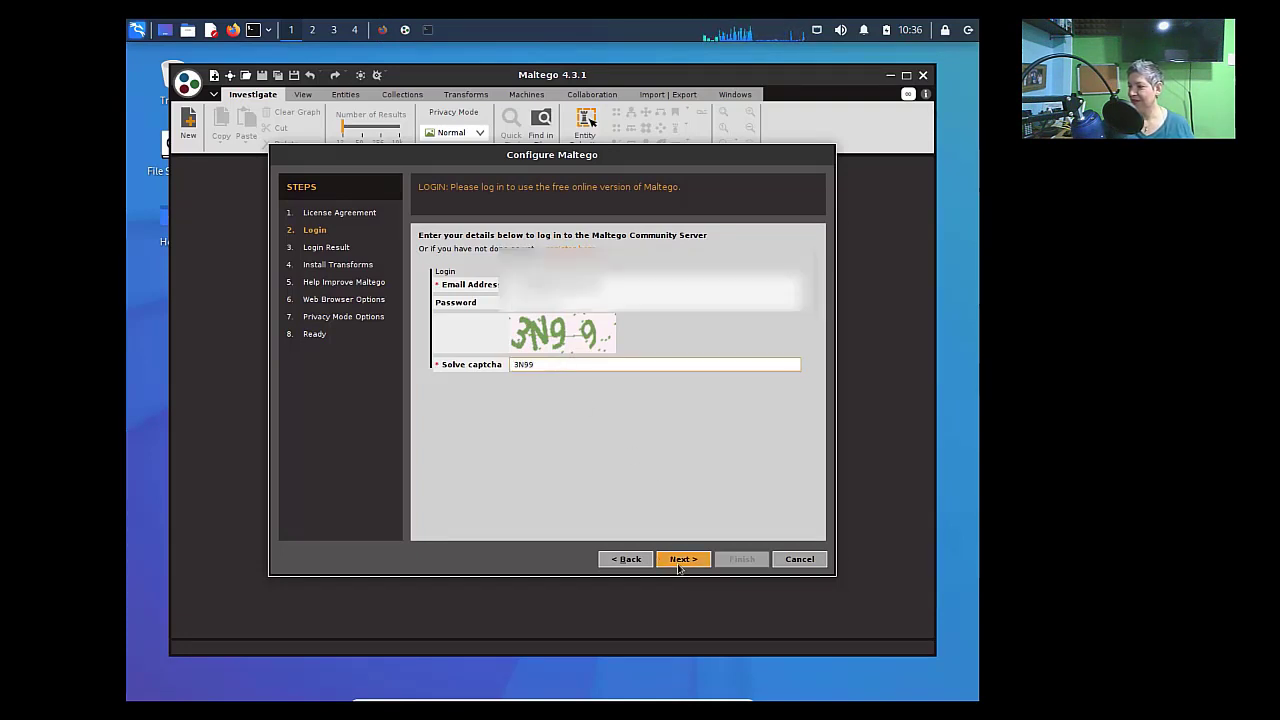
- Log in to the Community server and install 175 transforms, 102 entities and 8 machines
{"action": "left_click", "coordinate": [680, 559]}
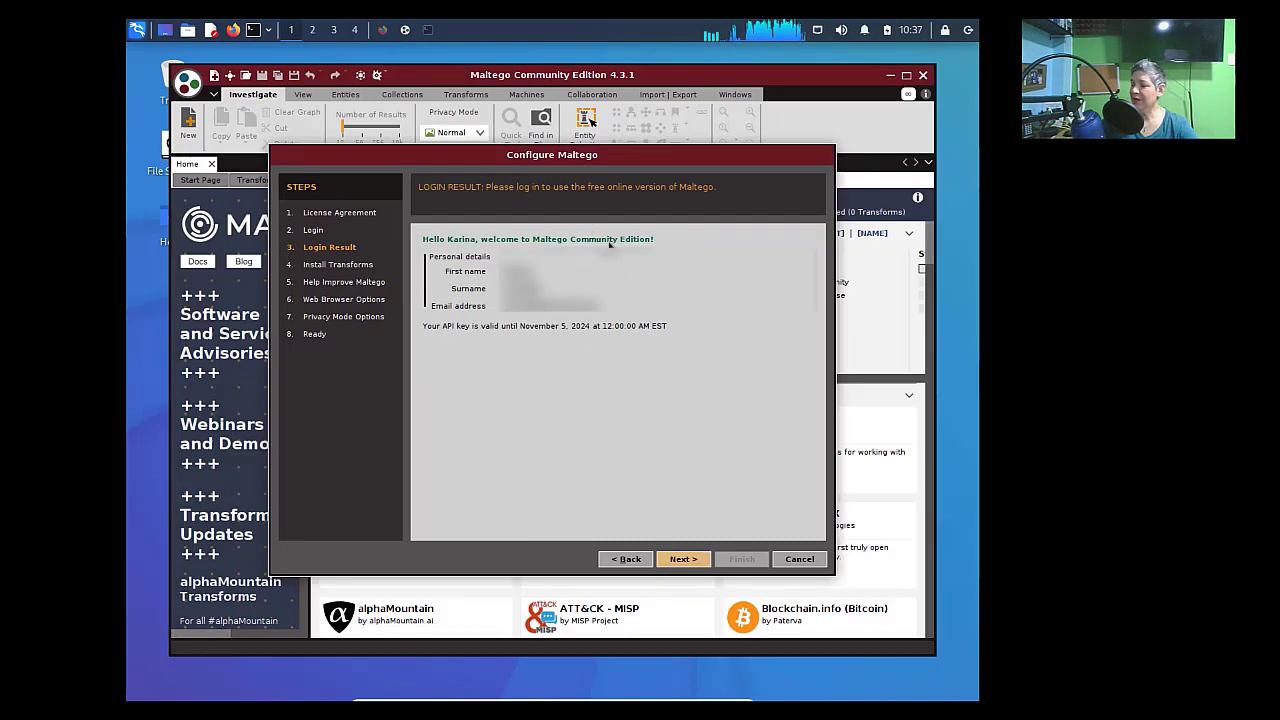
{"action": "left_click", "coordinate": [684, 559]}
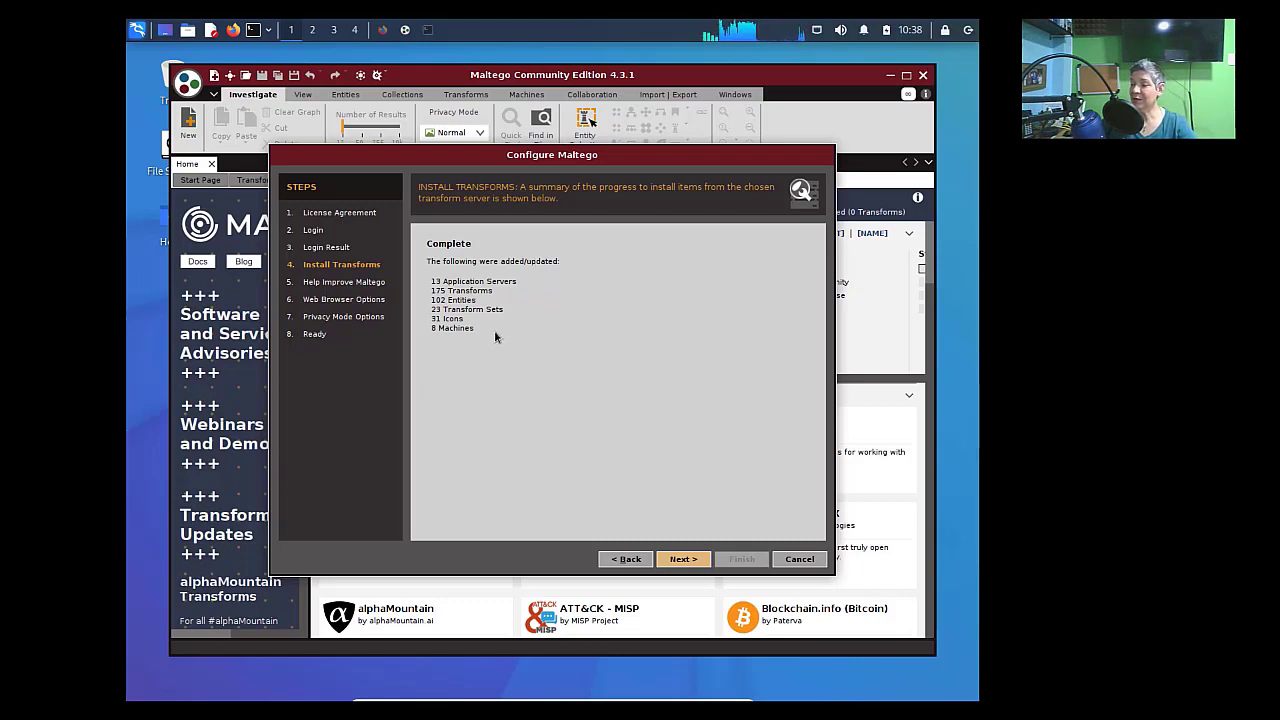
- Turn on automatically sending error reports in the Configure wizard
{"action": "left_click", "coordinate": [692, 566]}
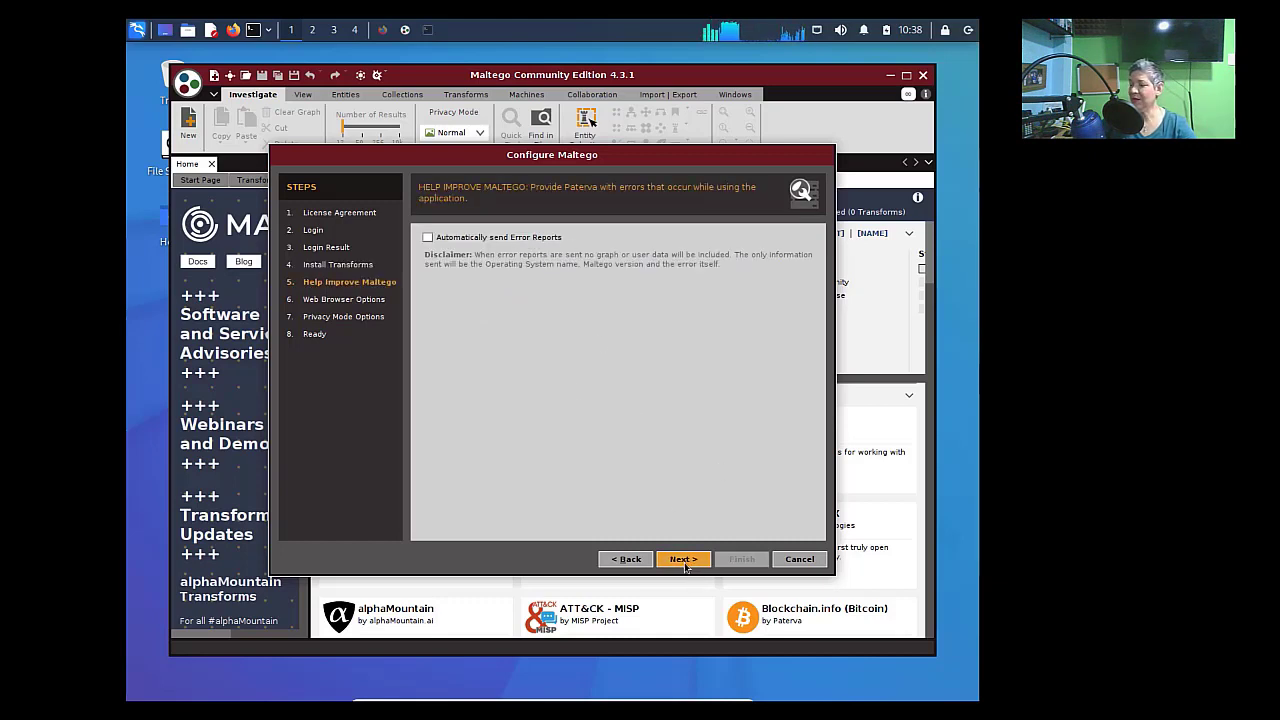
{"action": "left_click", "coordinate": [427, 237]}
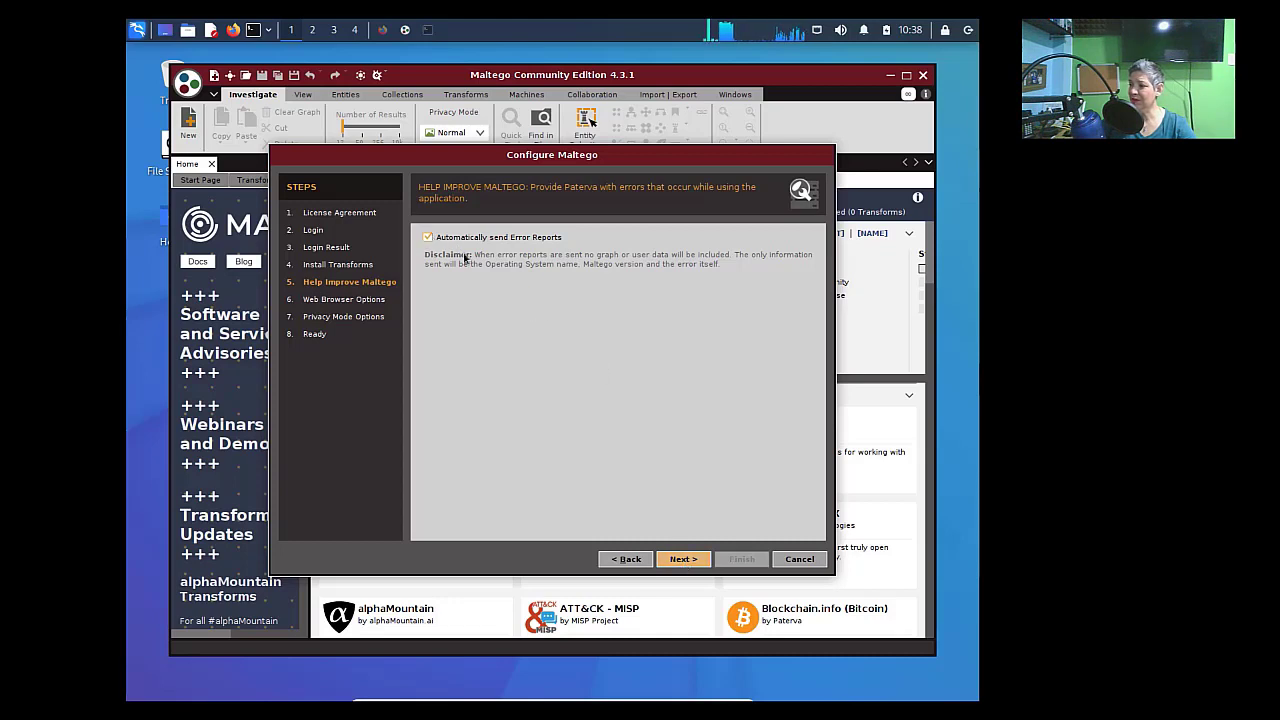
{"action": "left_click", "coordinate": [684, 560]}
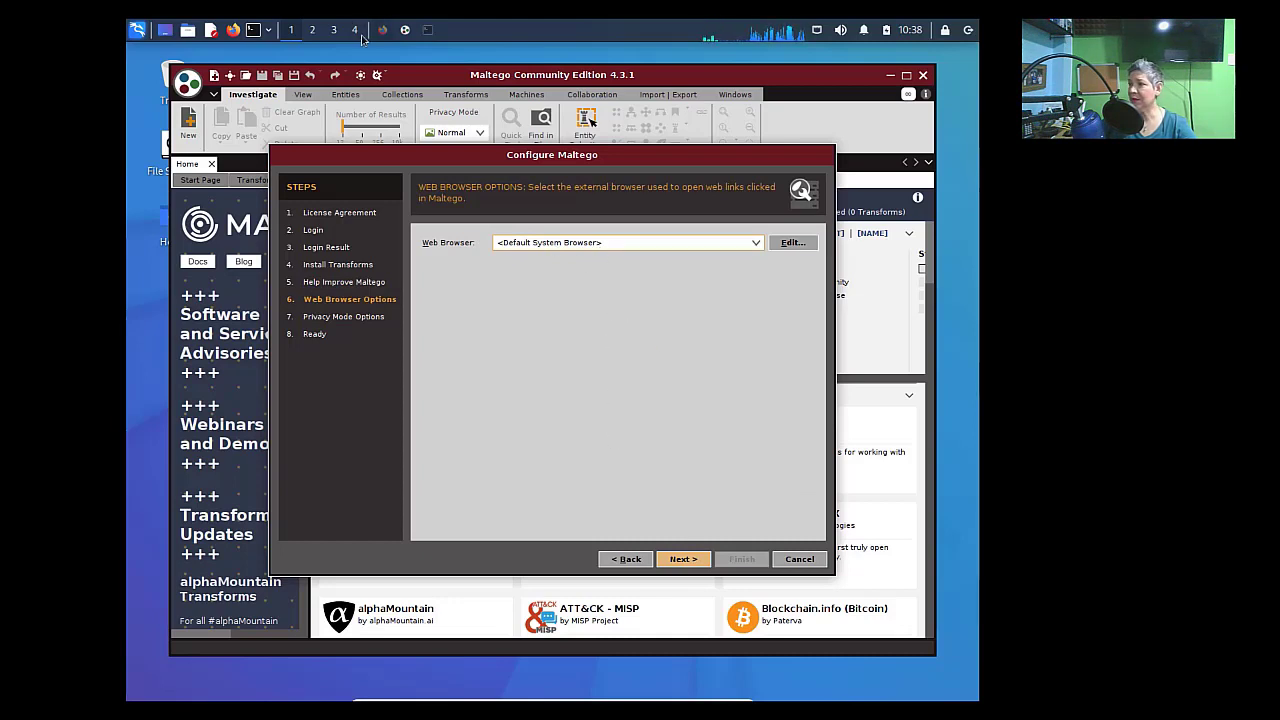
- Keep the default web browser and Normal privacy mode, advancing to the Ready step
{"action": "left_click", "coordinate": [684, 560]}
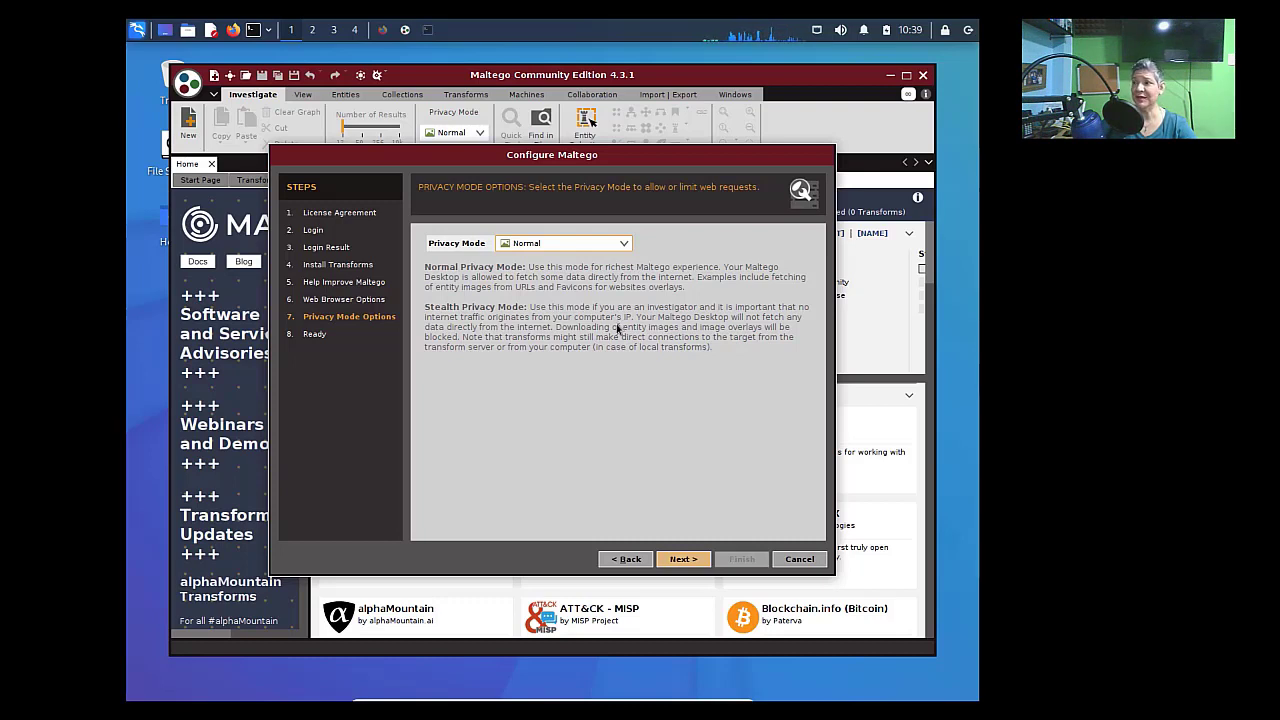
{"action": "left_click", "coordinate": [624, 244]}
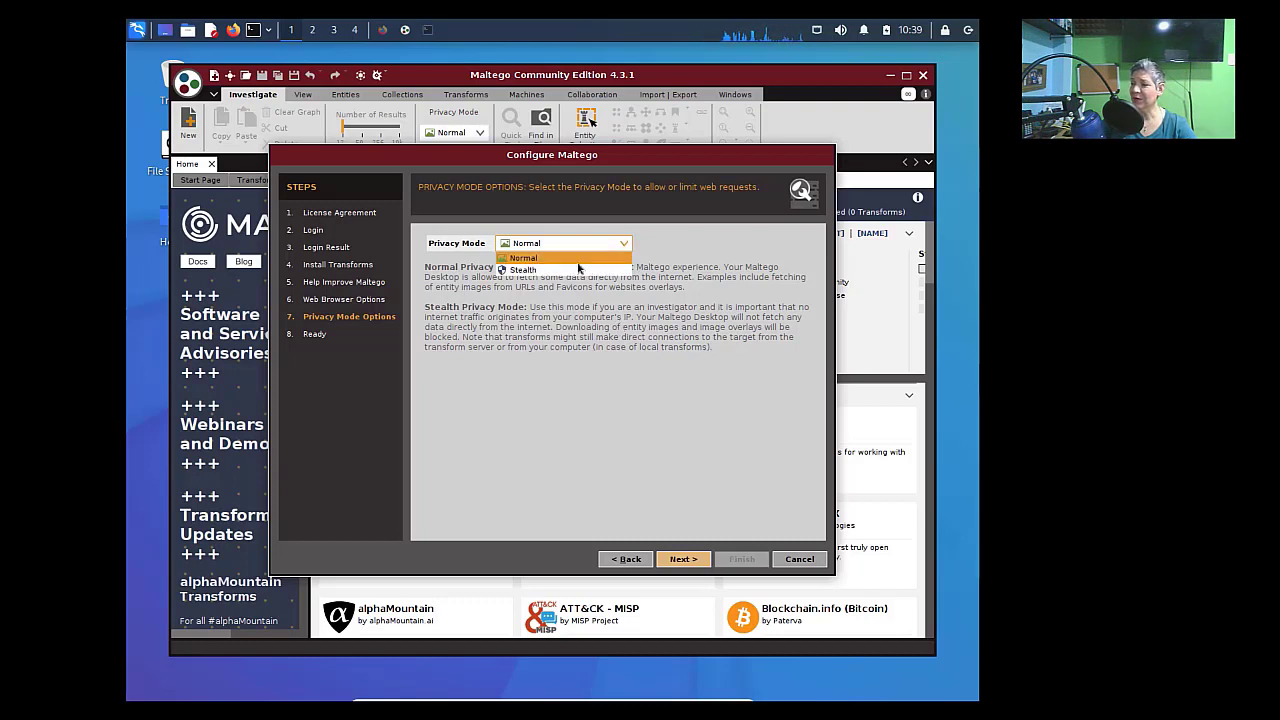
{"action": "left_click", "coordinate": [677, 243]}
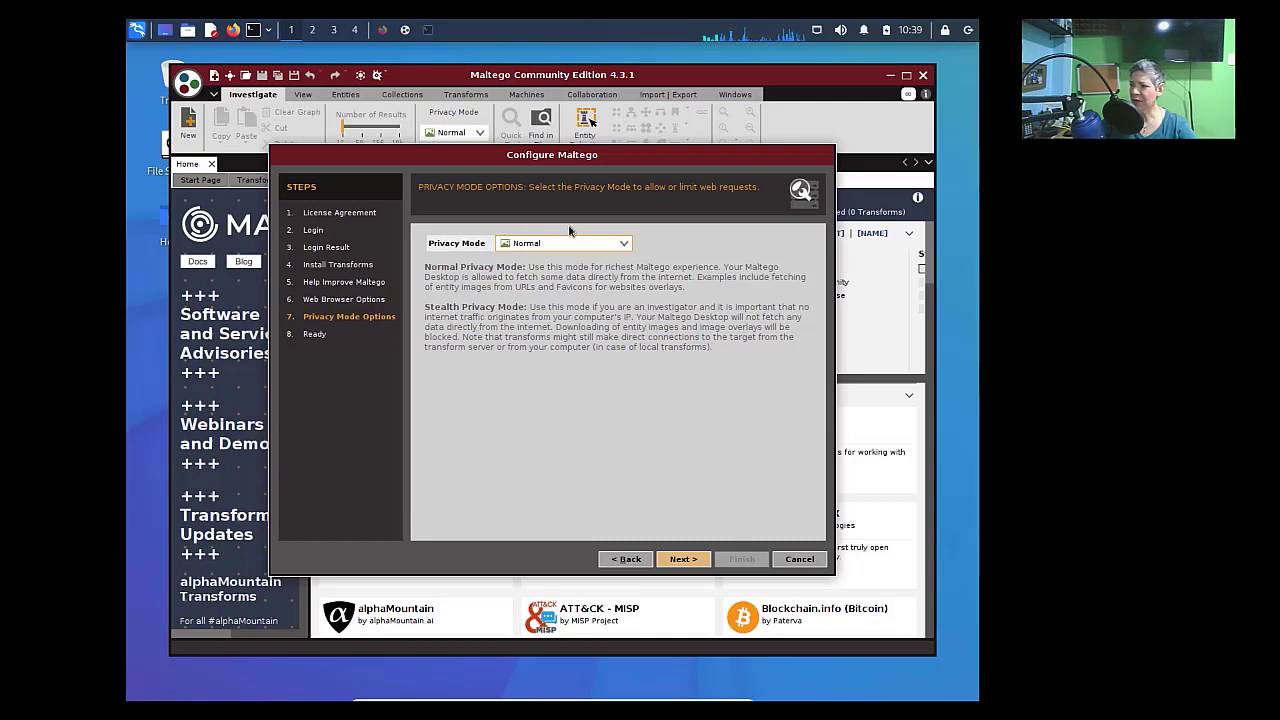
{"action": "left_click", "coordinate": [680, 559]}
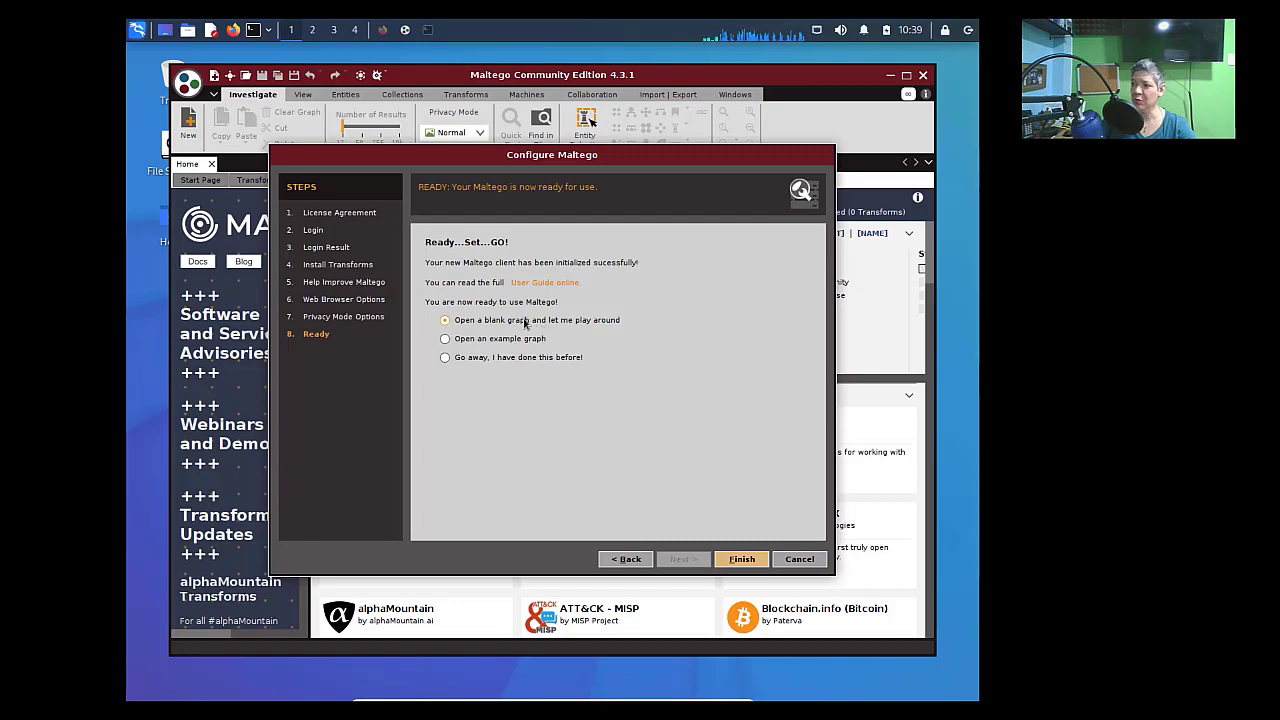
- Finish setup with 'Open a blank graph' to get New Graph (1), then open the application menu
{"action": "left_click", "coordinate": [744, 562]}
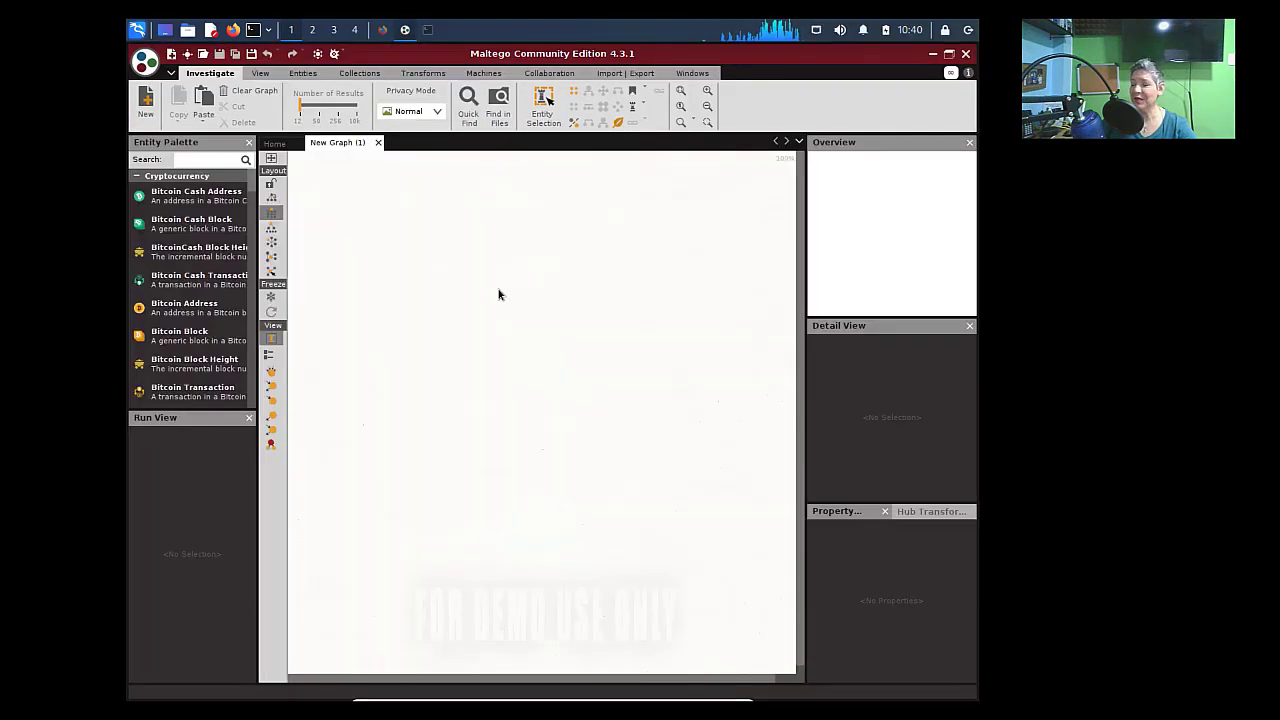
{"action": "left_click", "coordinate": [146, 64]}
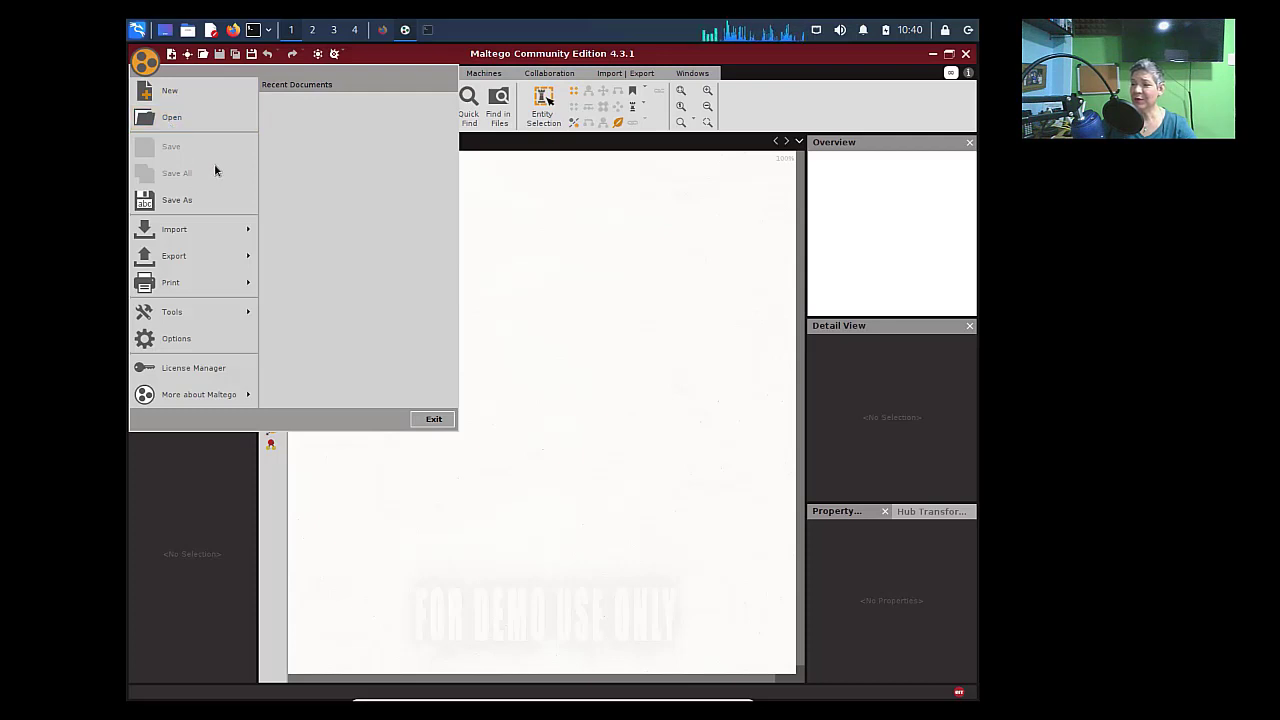
- Browse the Import, Export, Print and Tools entries of the application menu, then dismiss it
{"action": "mouse_move", "coordinate": [209, 241]}
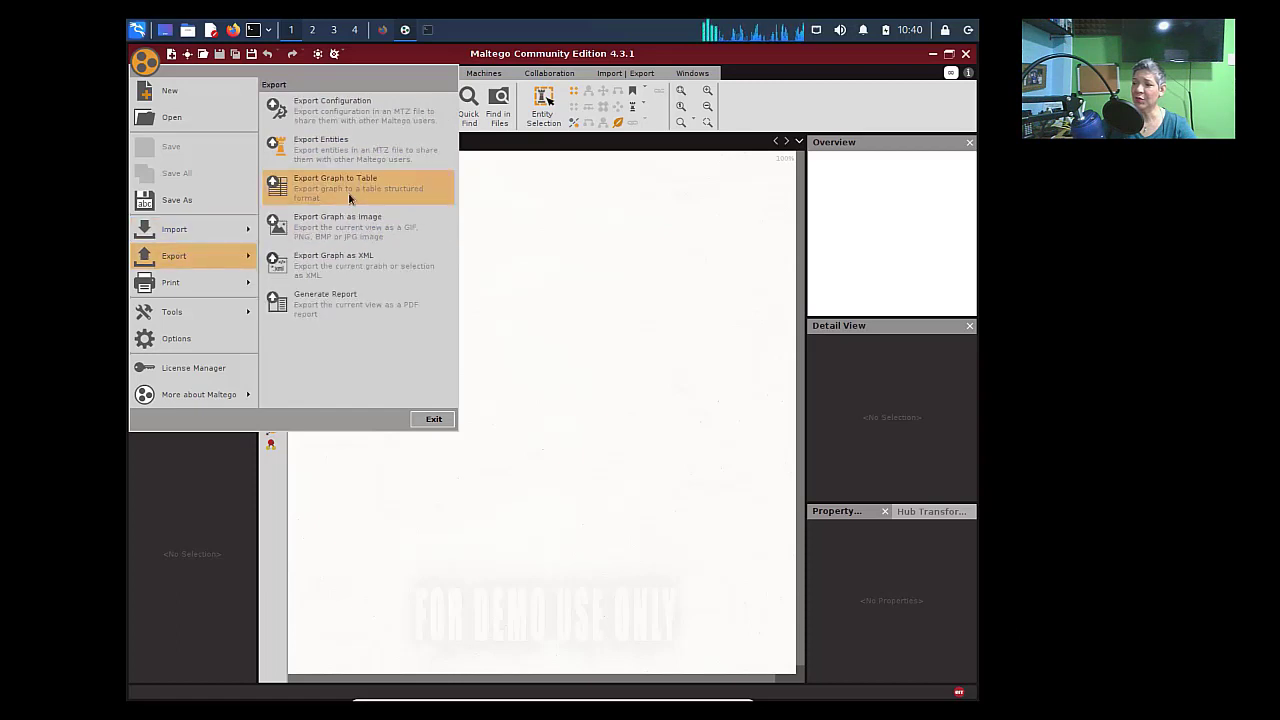
{"action": "mouse_move", "coordinate": [216, 284]}
{"action": "mouse_move", "coordinate": [213, 319]}
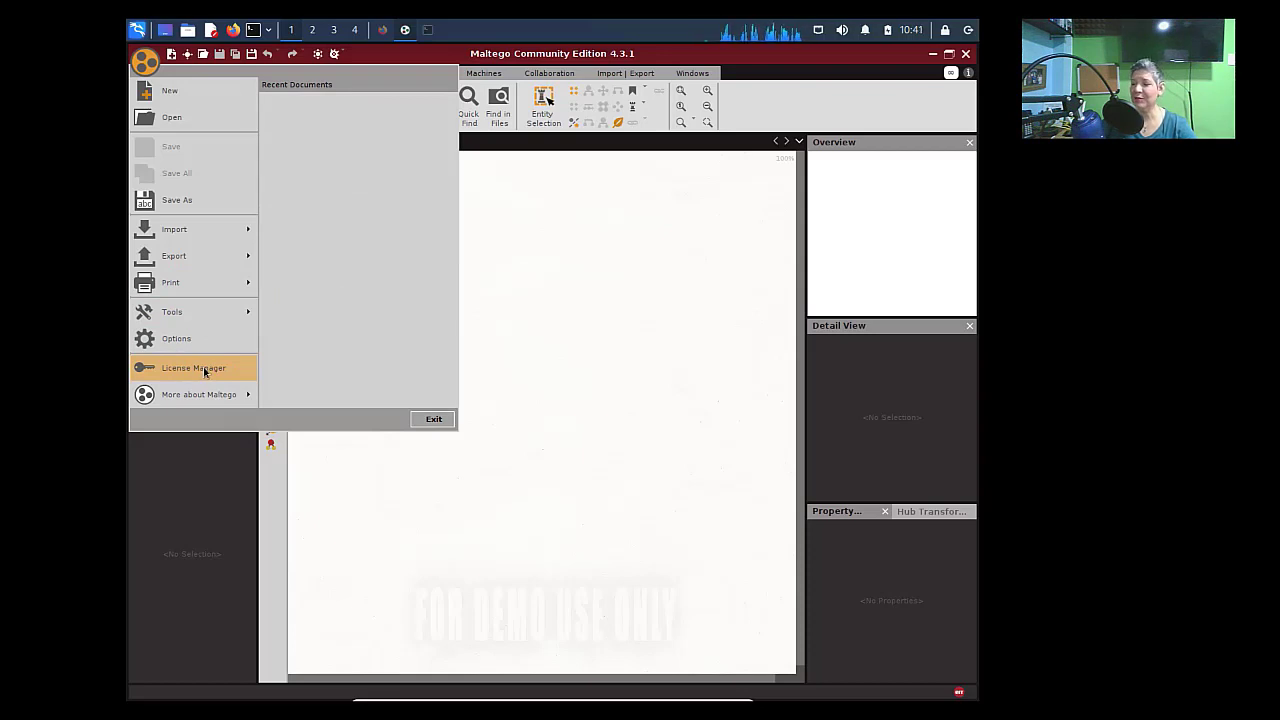
{"action": "left_click", "coordinate": [531, 365]}
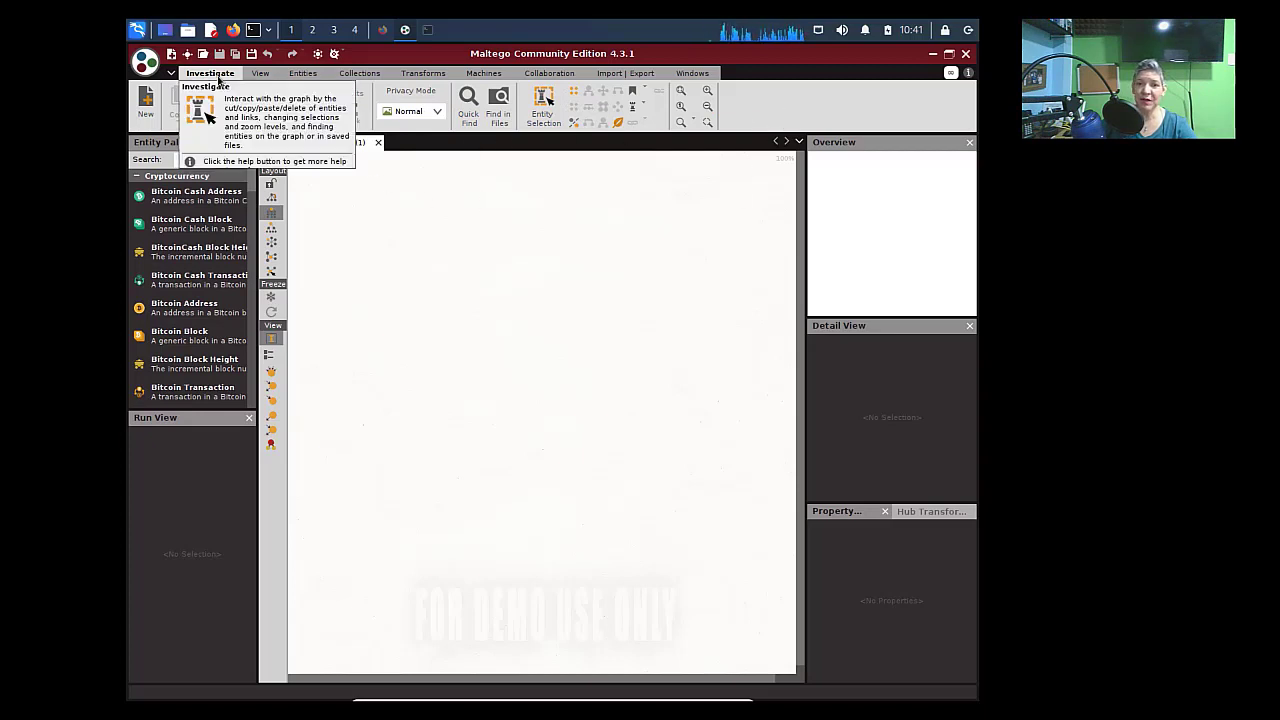
{"action": "left_click", "coordinate": [260, 74]}
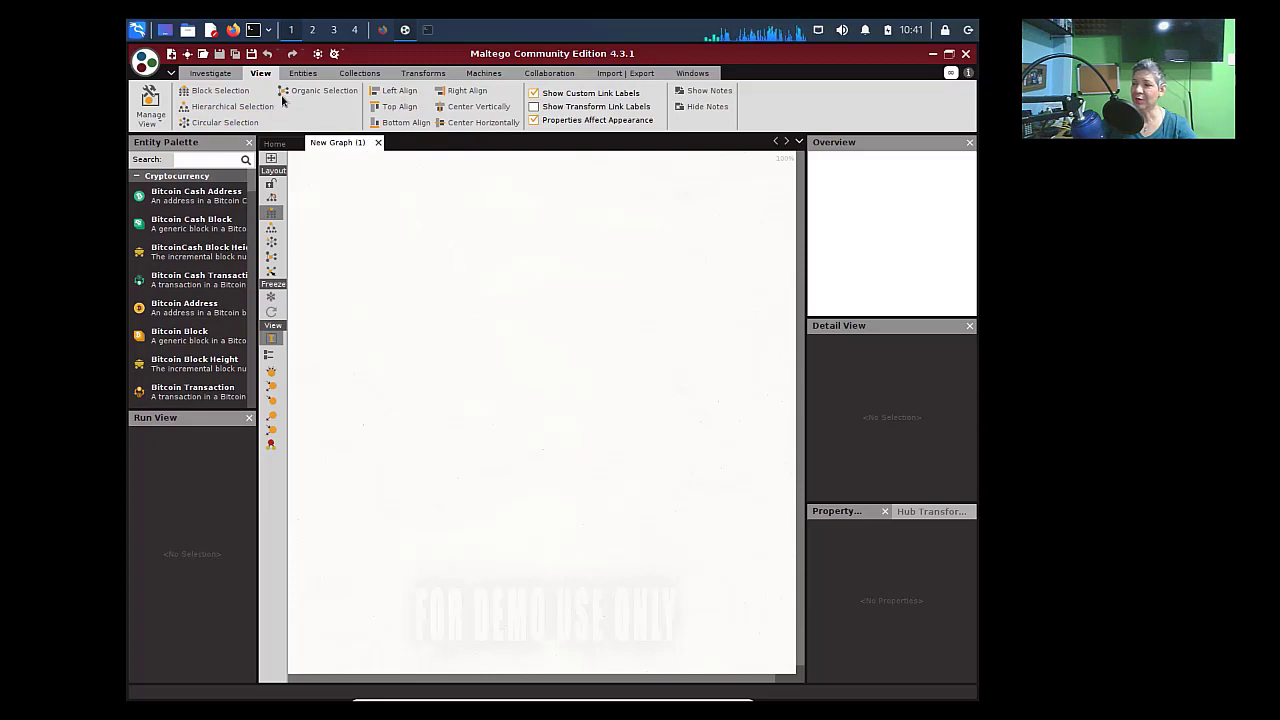
{"action": "left_click", "coordinate": [303, 74]}
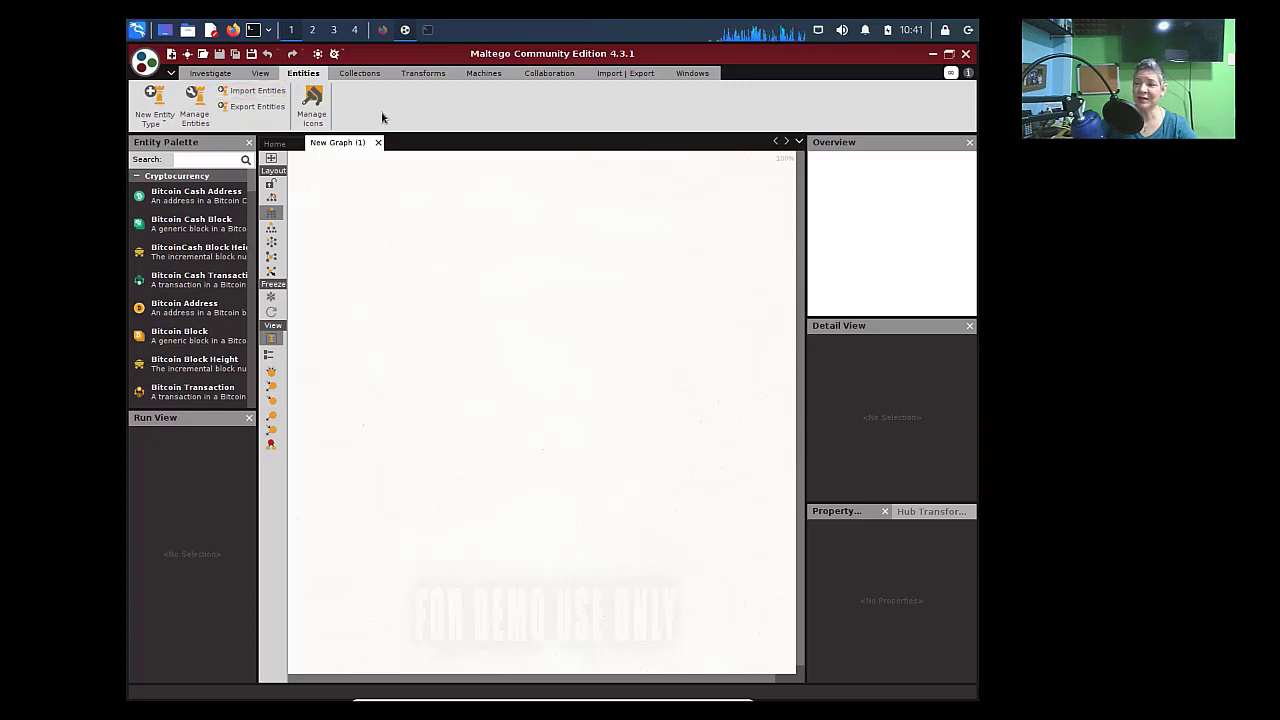
{"action": "left_click", "coordinate": [359, 75]}
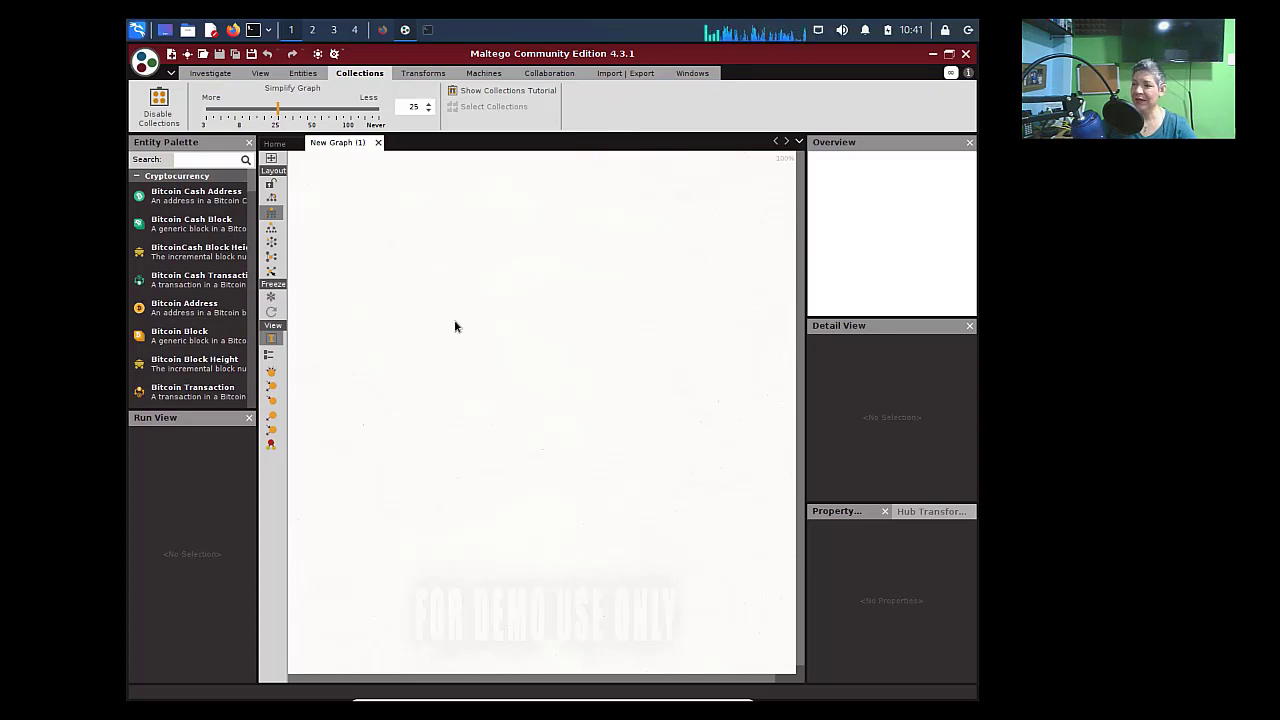
{"action": "left_click", "coordinate": [422, 76]}
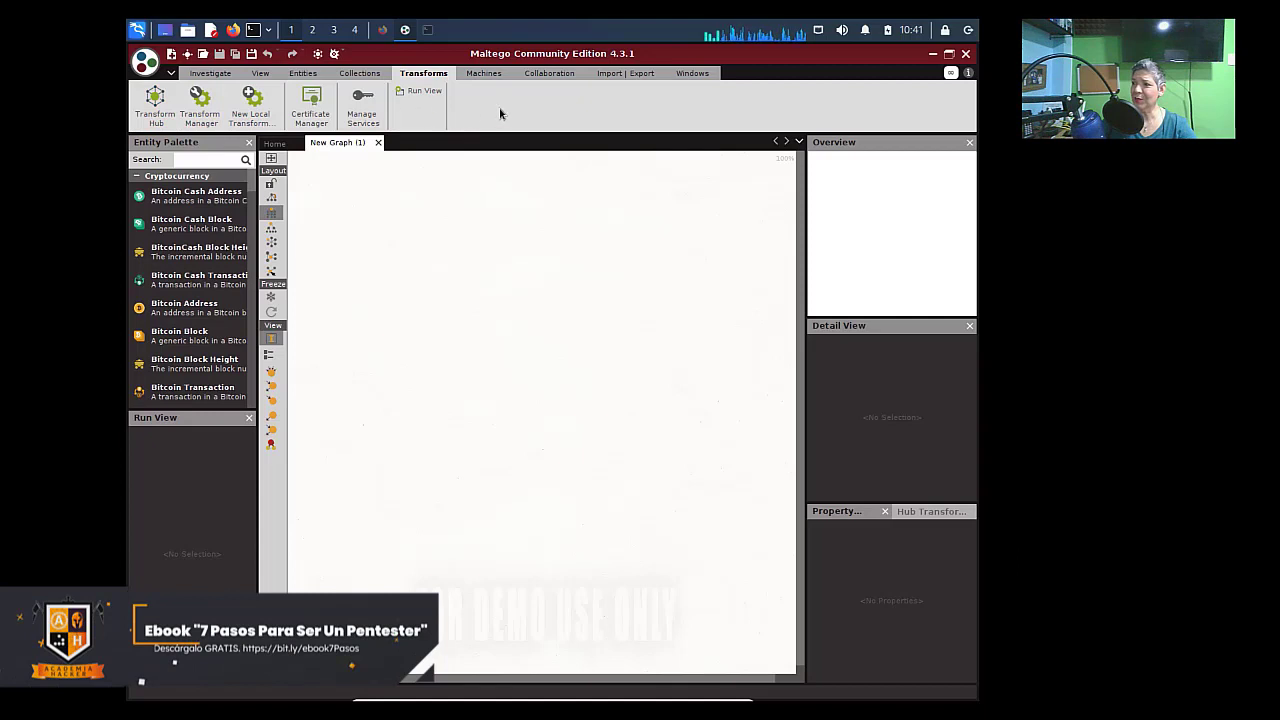
{"action": "left_click", "coordinate": [486, 76]}
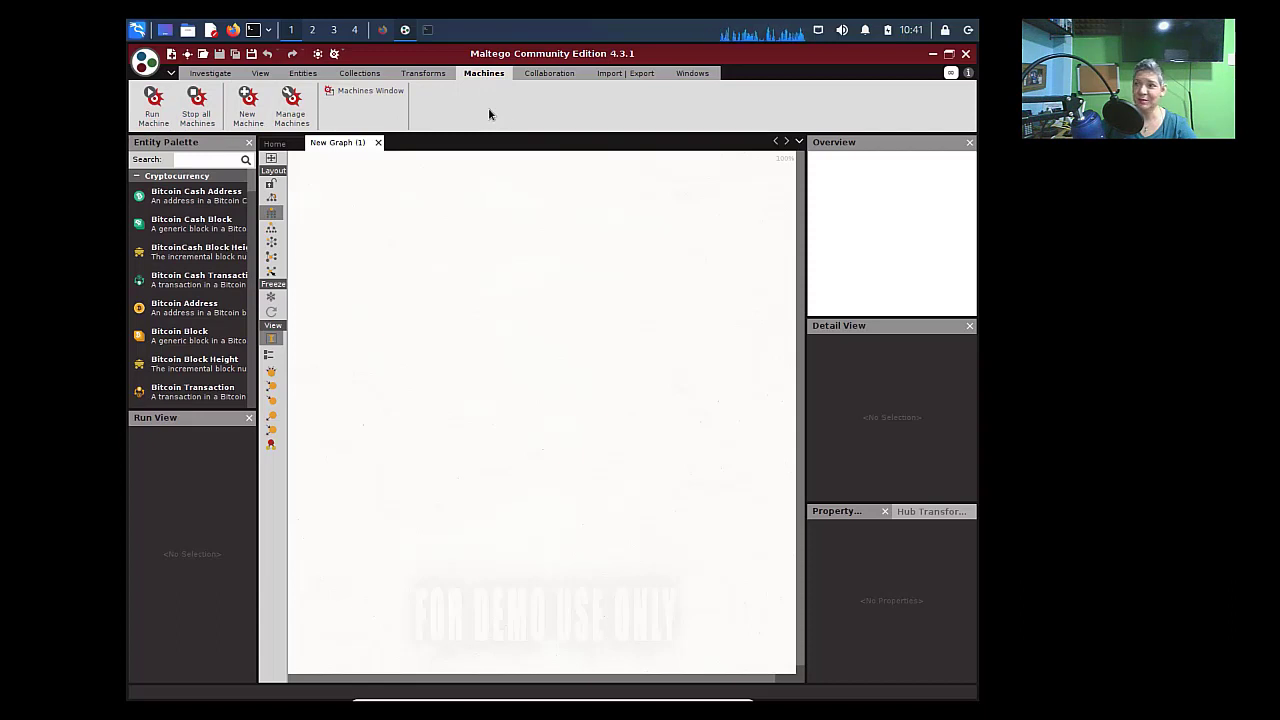
{"action": "left_click", "coordinate": [553, 75]}
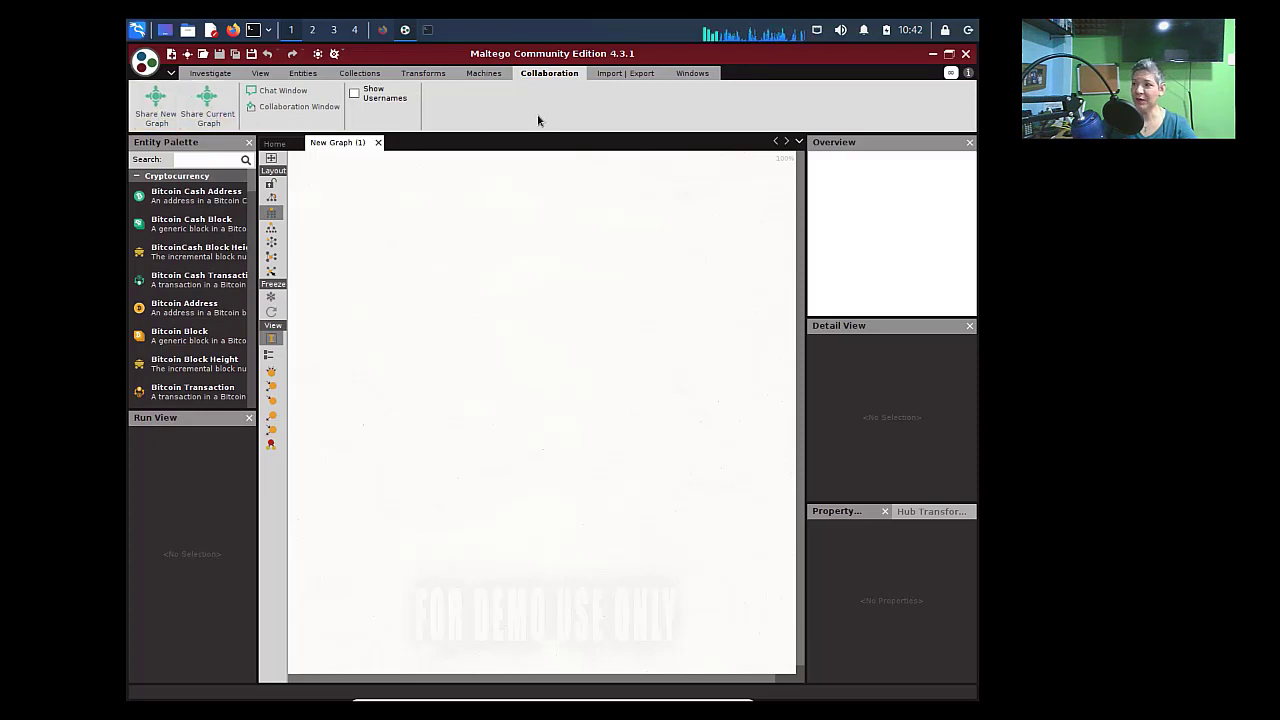
{"action": "left_click", "coordinate": [610, 74]}
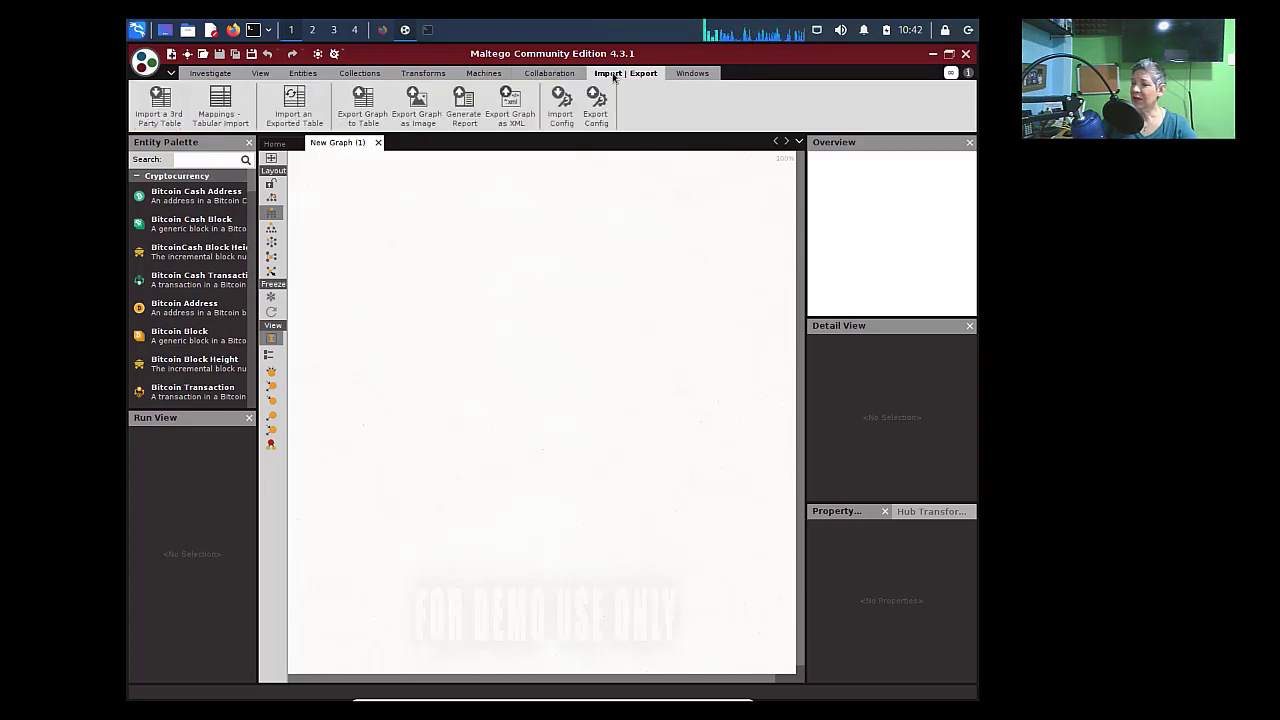
{"action": "left_click", "coordinate": [692, 74]}
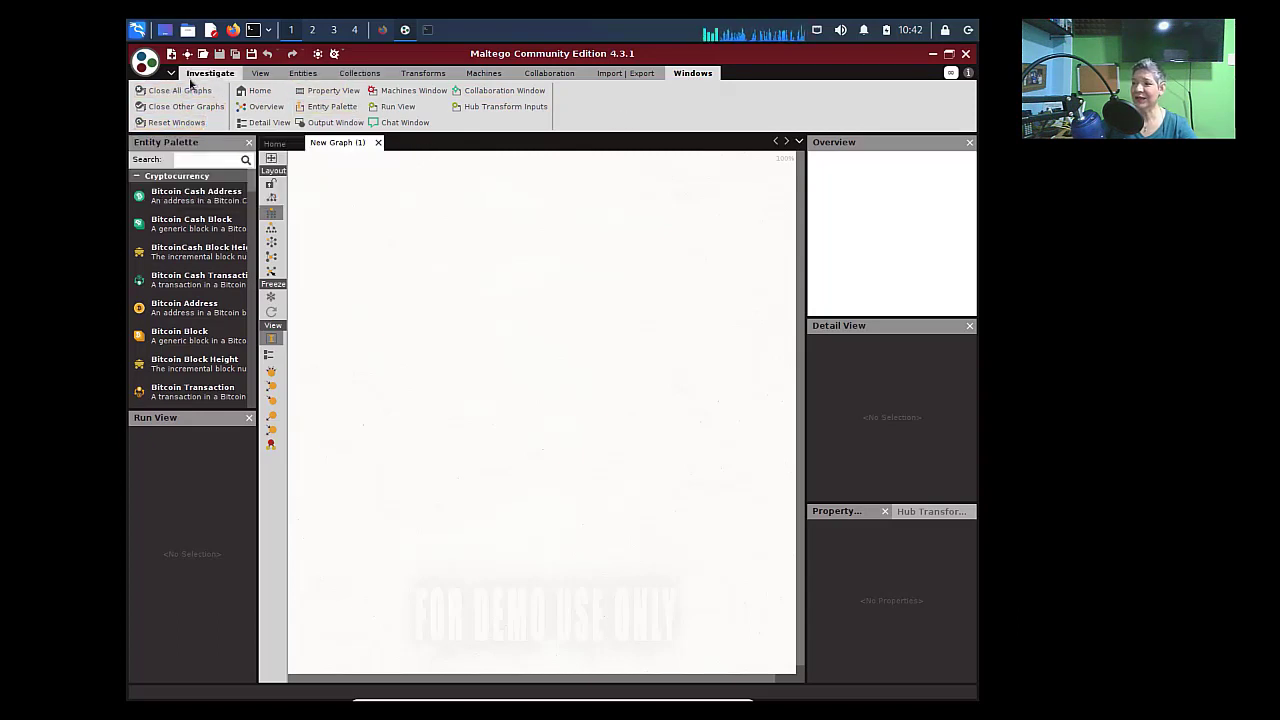
{"action": "left_click", "coordinate": [210, 73]}
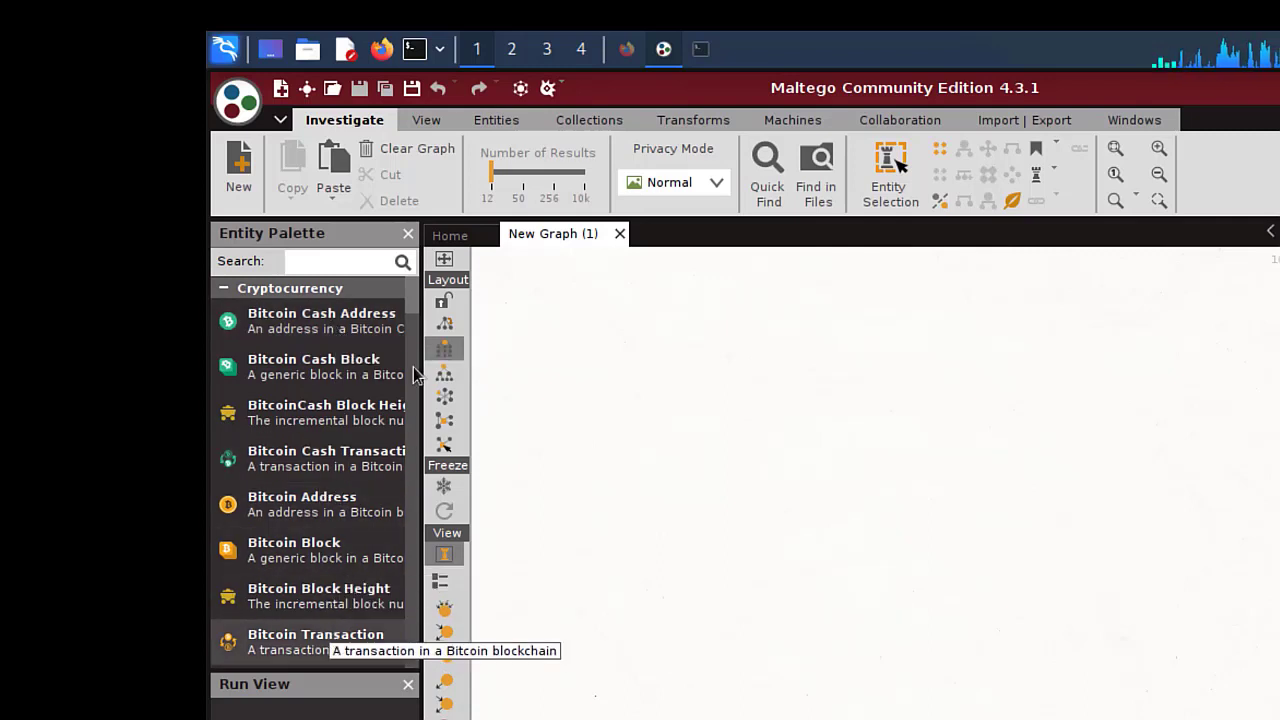
- Collapse the Cryptocurrency category so Devices, Events, Groups and Infrastructure entities are visible
{"action": "left_click_drag", "start_coordinate": [415, 308], "coordinate": [415, 340]}
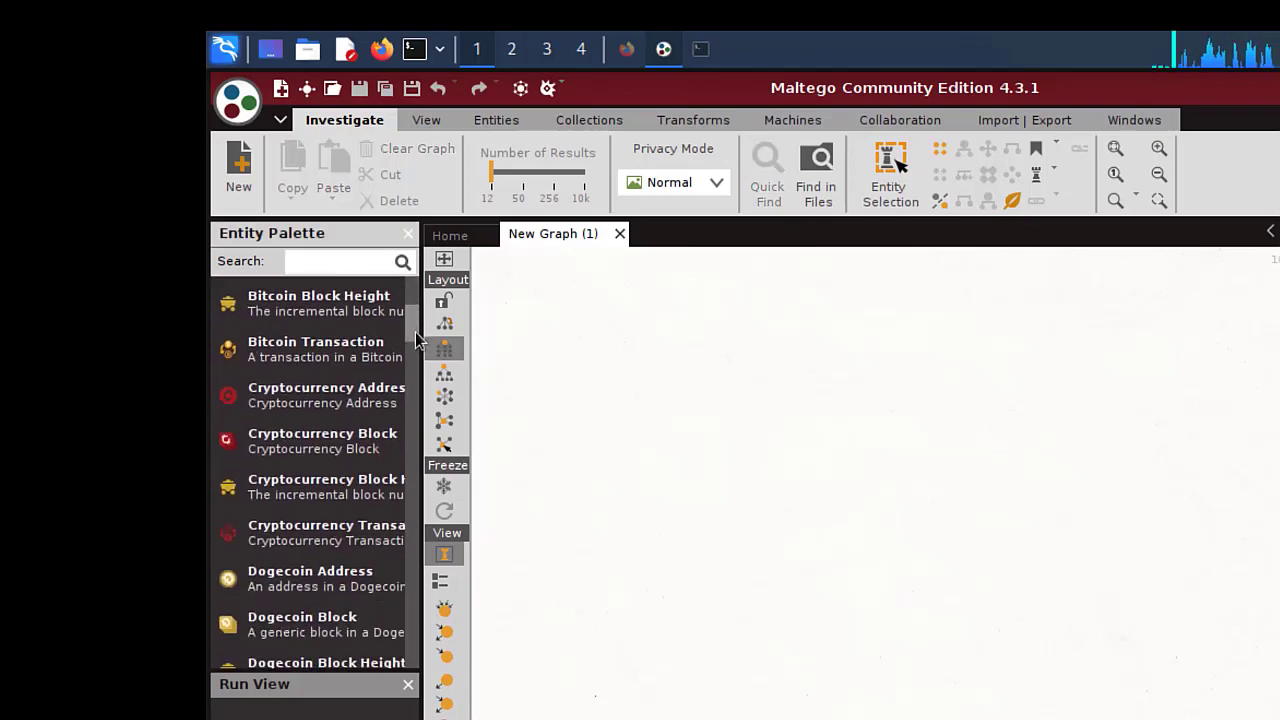
{"action": "scroll", "coordinate": [300, 385], "scroll_direction": "down", "scroll_amount": 1}
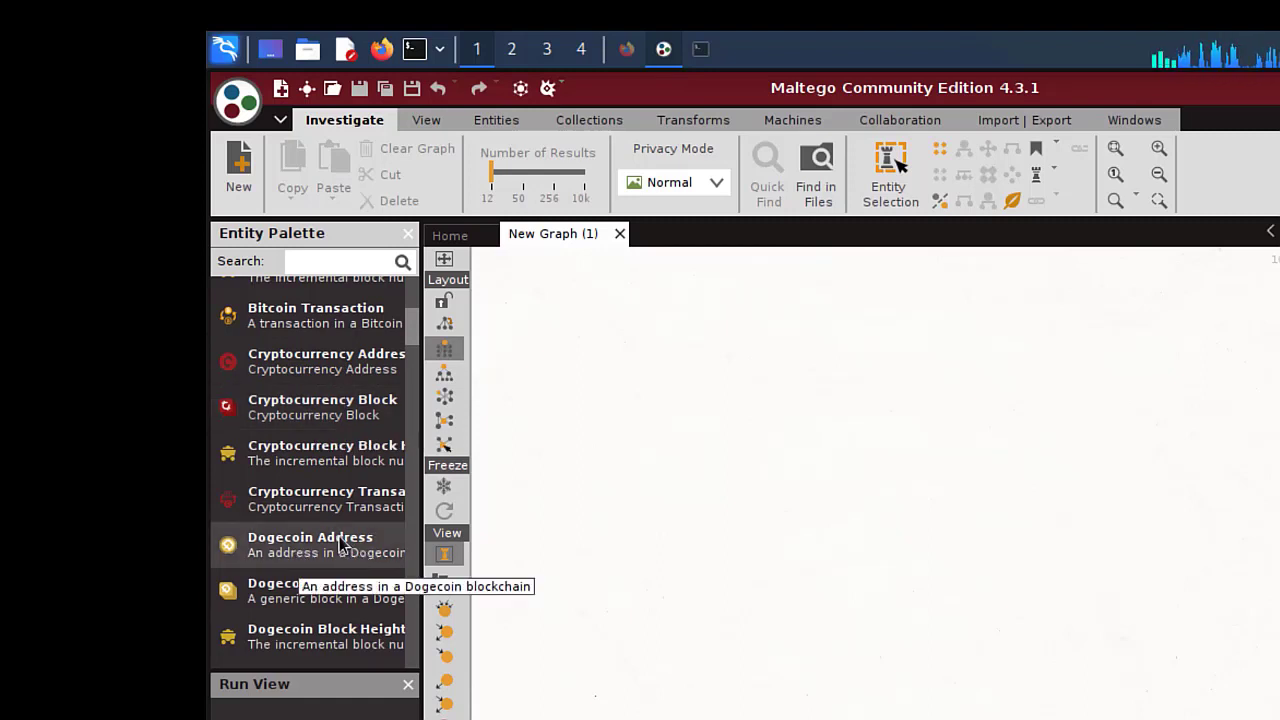
{"action": "scroll", "coordinate": [335, 542], "scroll_direction": "down", "scroll_amount": 1}
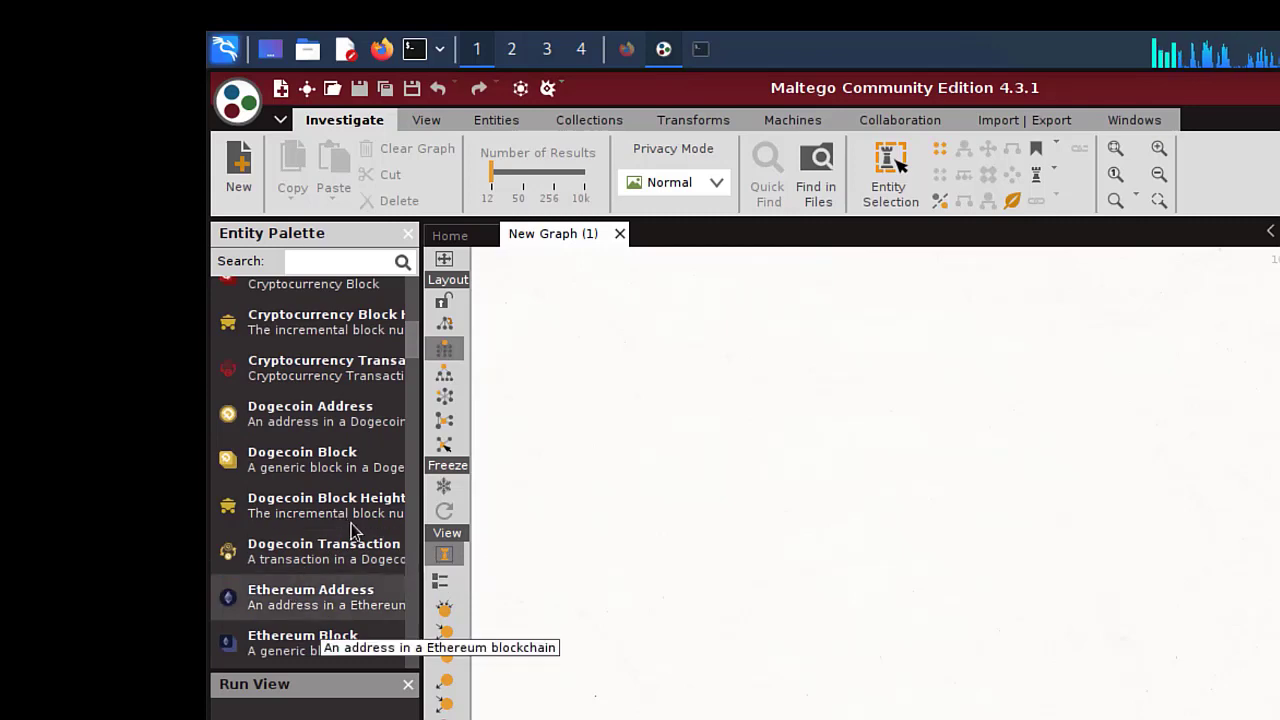
{"action": "scroll", "coordinate": [351, 525], "scroll_direction": "up", "scroll_amount": 3}
{"action": "scroll", "coordinate": [352, 530], "scroll_direction": "up", "scroll_amount": 1}
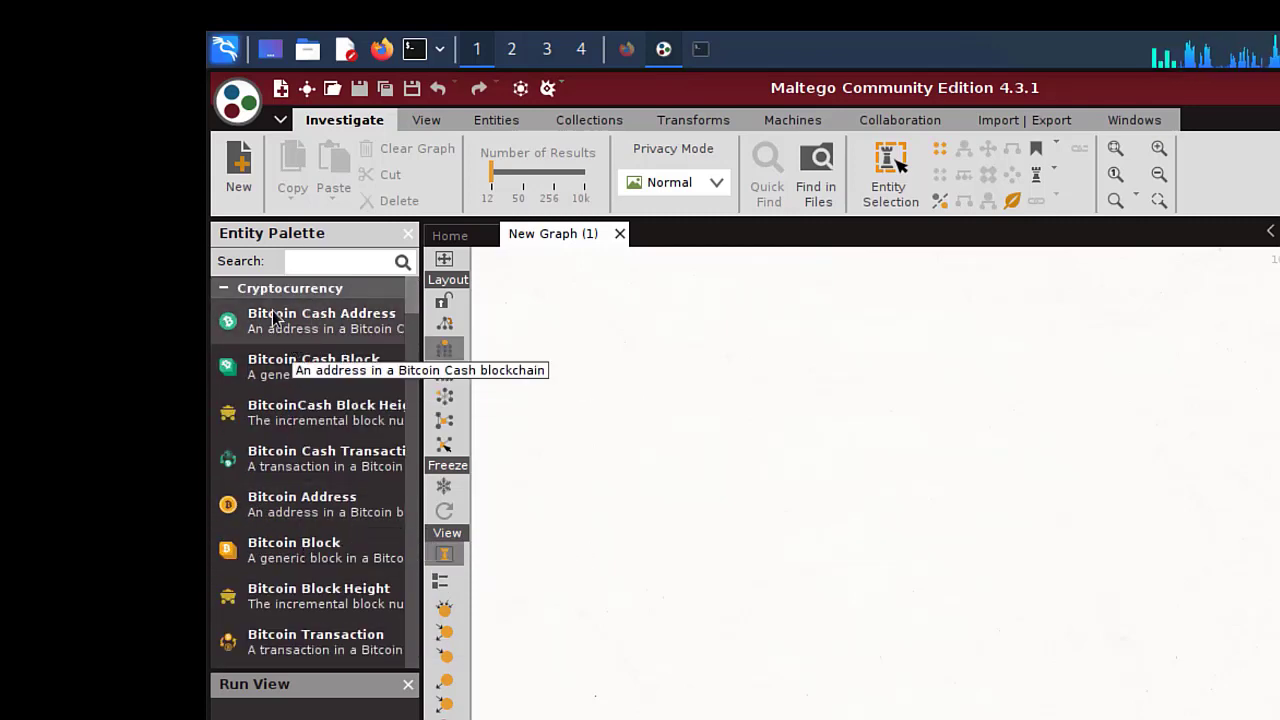
{"action": "left_click", "coordinate": [223, 290]}
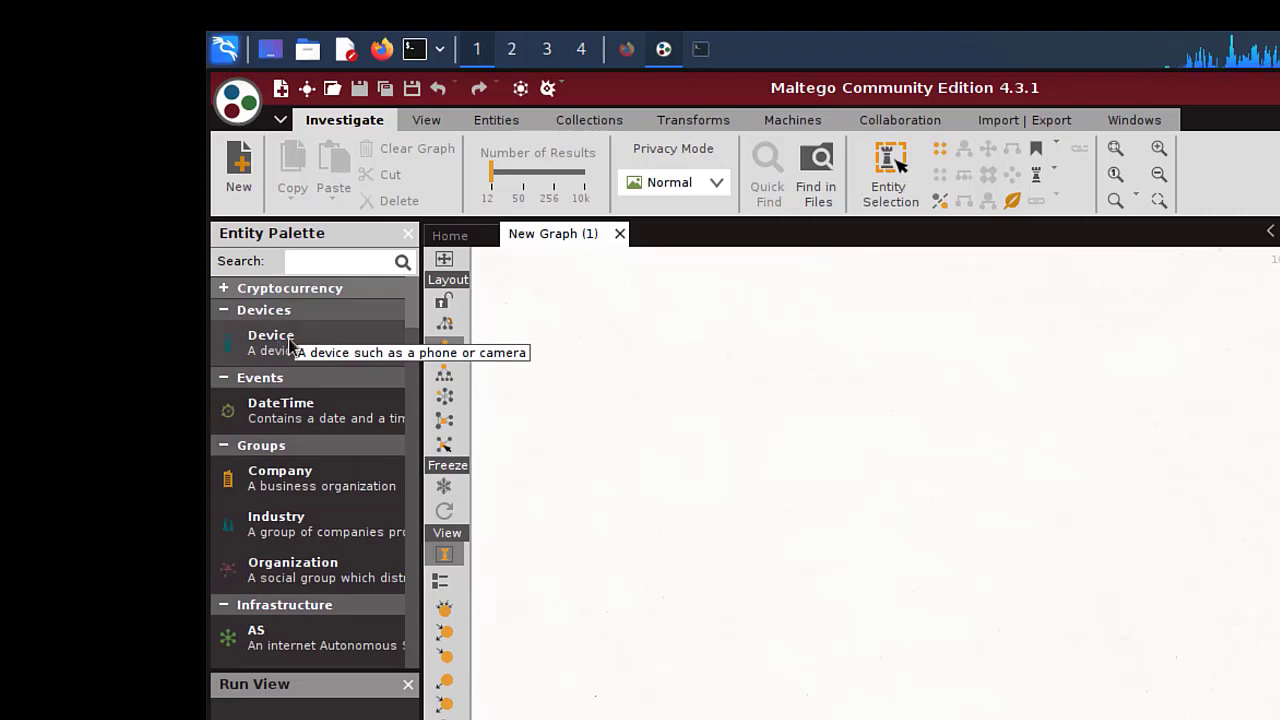
- Collapse the Devices, Events and Groups categories, then scroll through the Infrastructure entities
{"action": "left_click", "coordinate": [224, 310]}
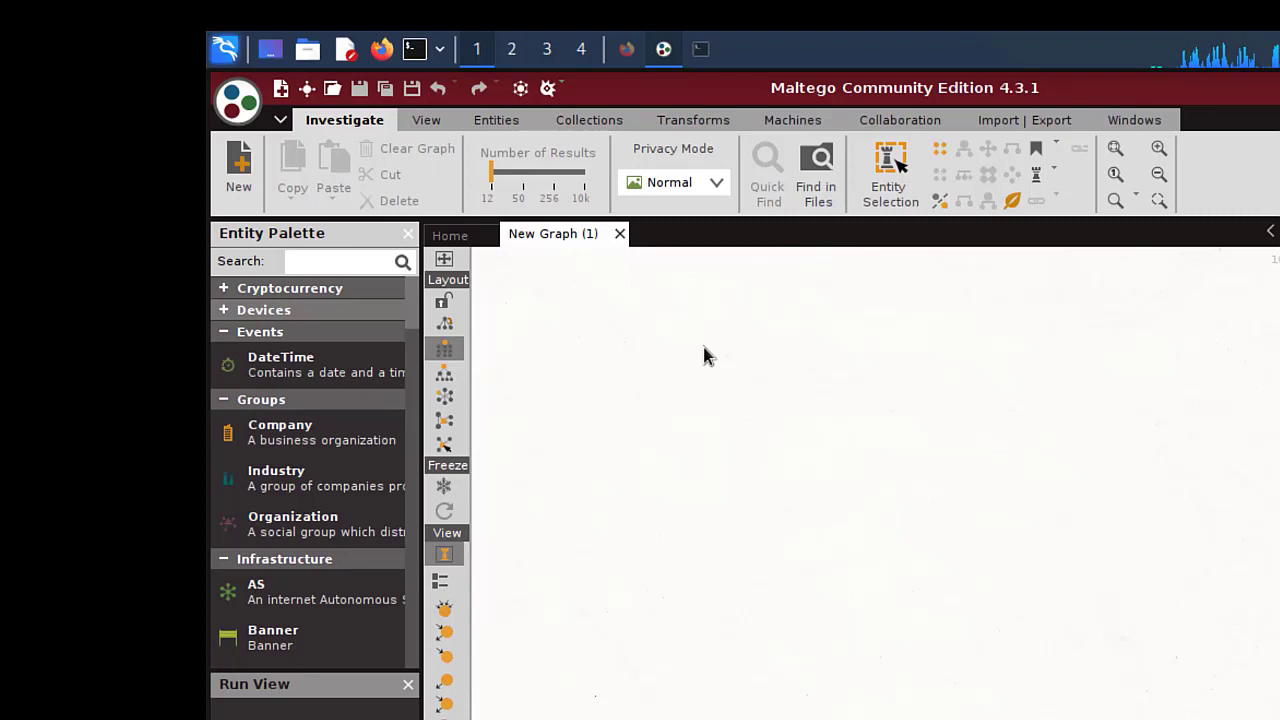
{"action": "left_click", "coordinate": [223, 332]}
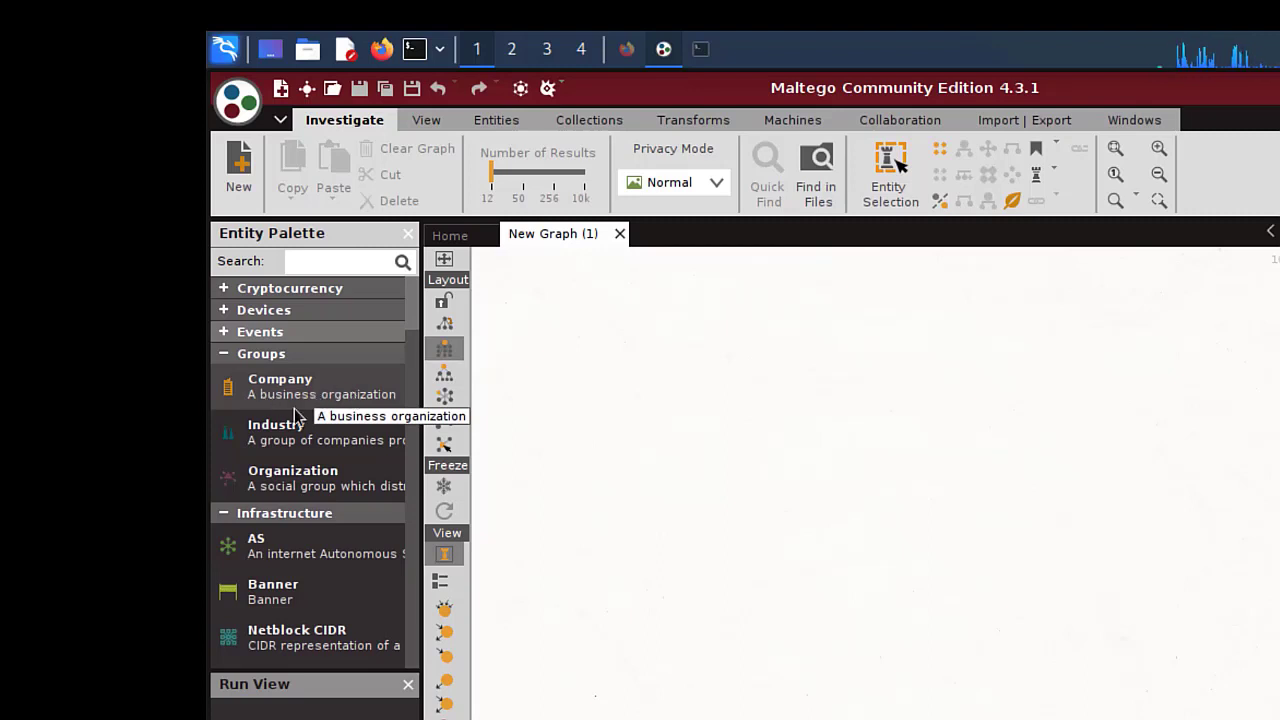
{"action": "left_click", "coordinate": [224, 354]}
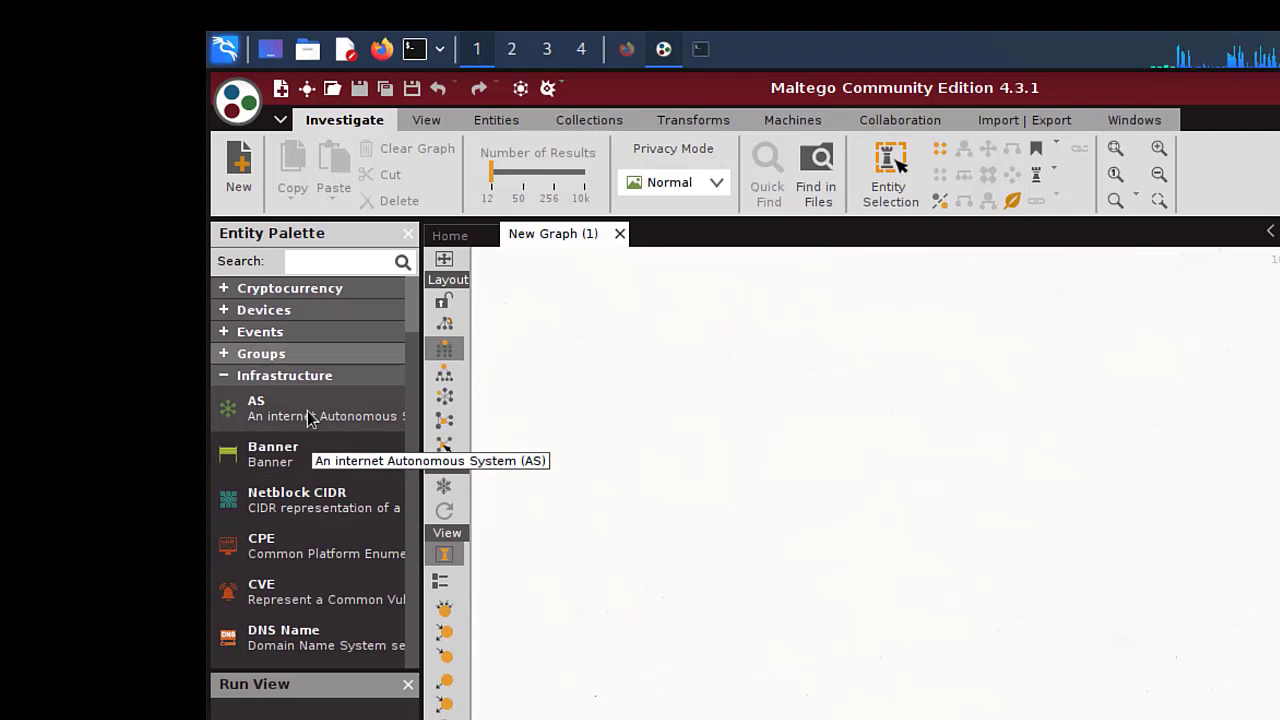
{"action": "scroll", "coordinate": [348, 528], "scroll_direction": "down", "scroll_amount": 3}
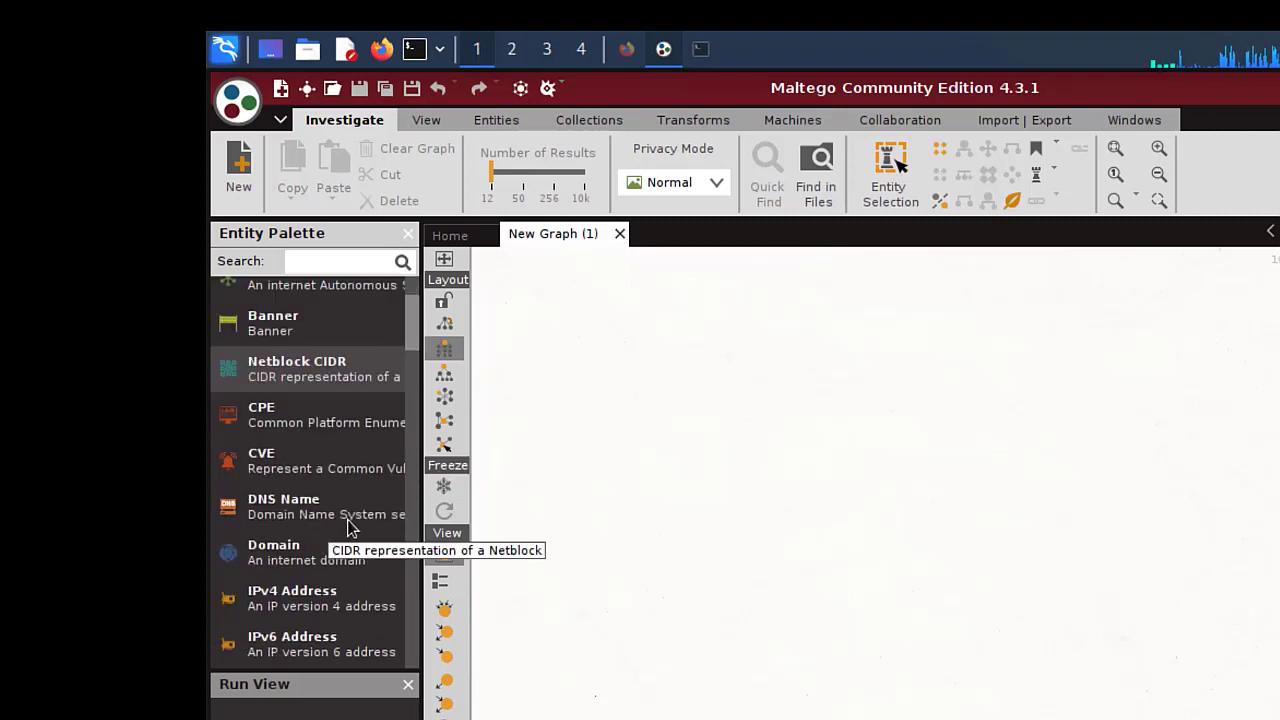
{"action": "scroll", "coordinate": [310, 532], "scroll_direction": "down", "scroll_amount": 3}
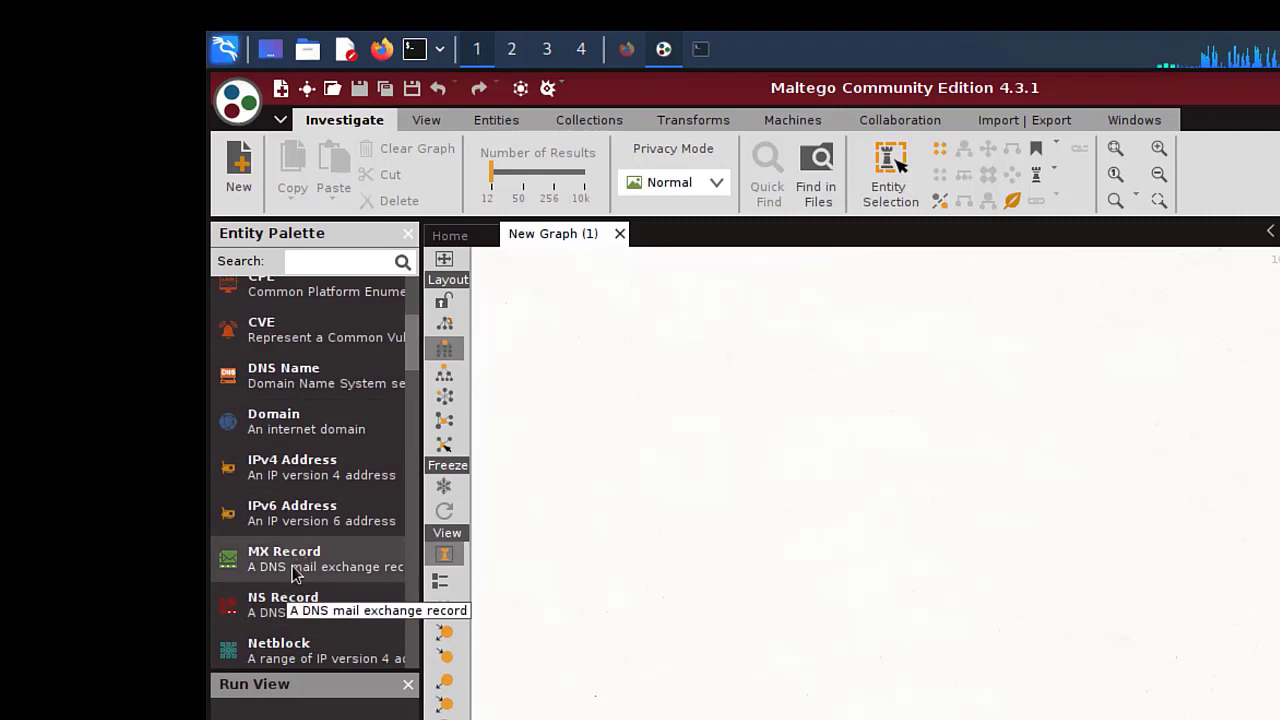
{"action": "scroll", "coordinate": [352, 422], "scroll_direction": "up", "scroll_amount": 6}
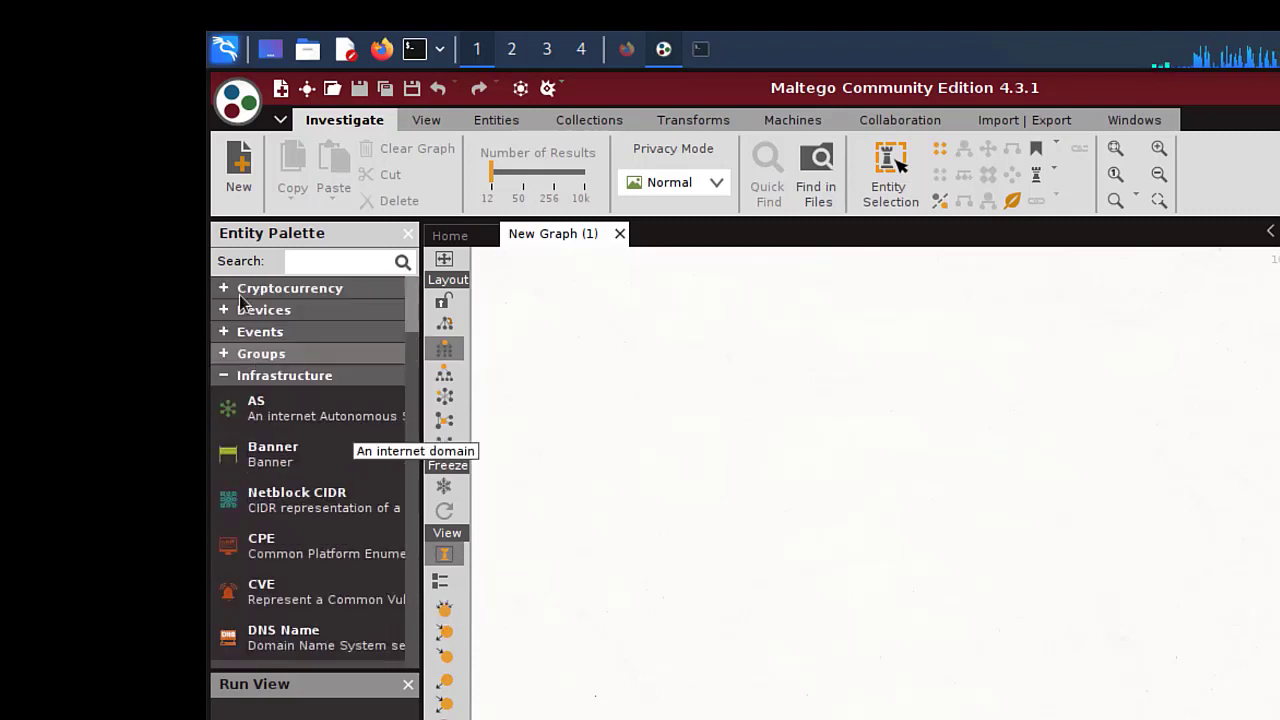
- Collapse Infrastructure, Locations, Malware and Penetration Testing categories, scrolling down to Personal
{"action": "left_click", "coordinate": [218, 376]}
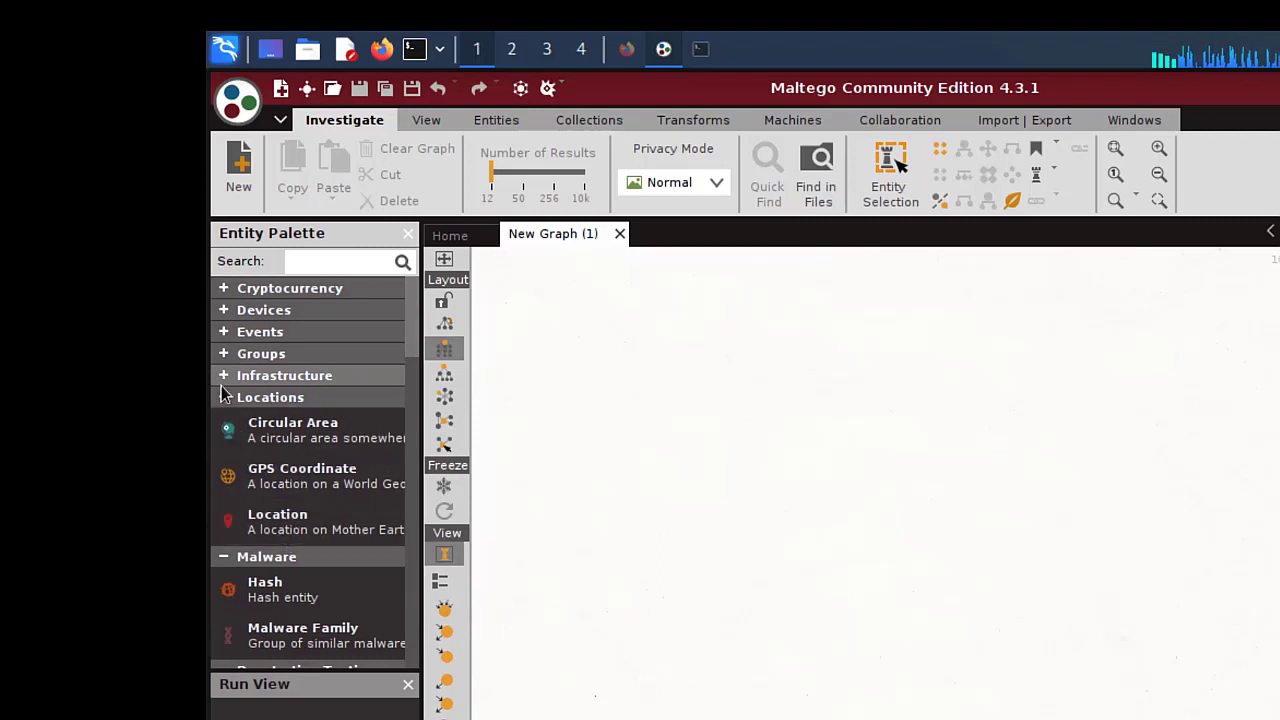
{"action": "left_click", "coordinate": [223, 398]}
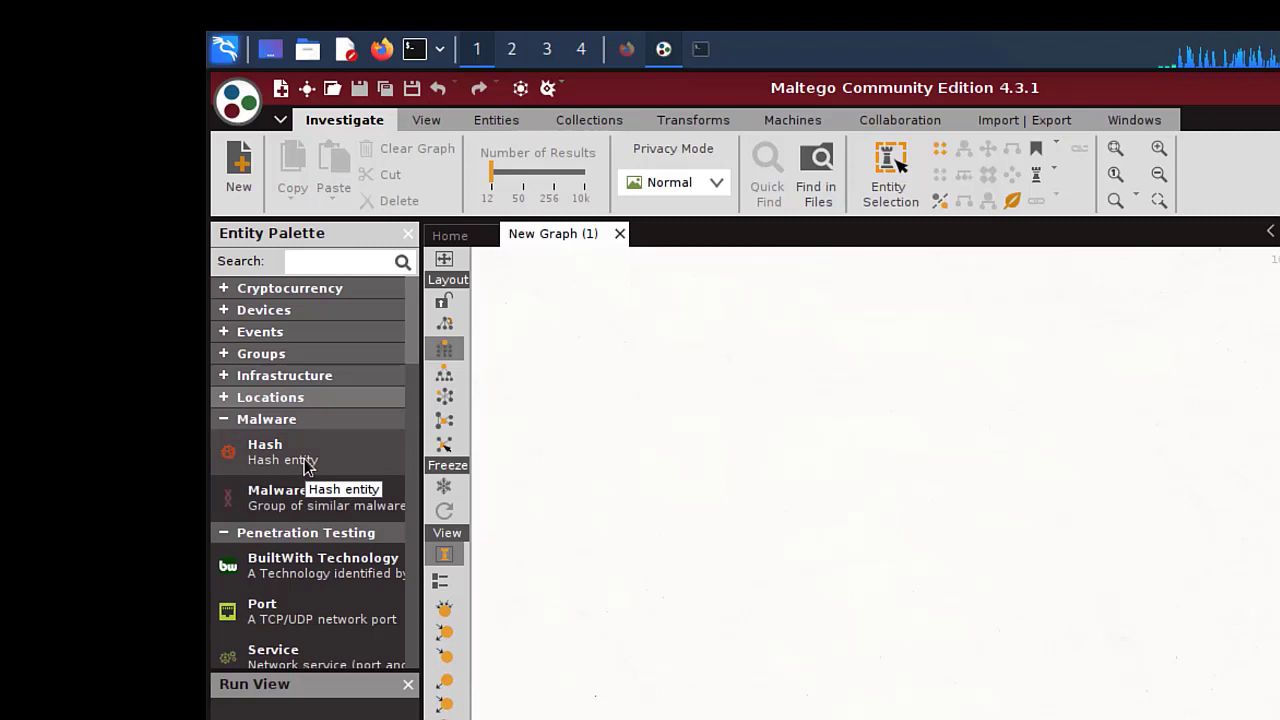
{"action": "left_click", "coordinate": [224, 423]}
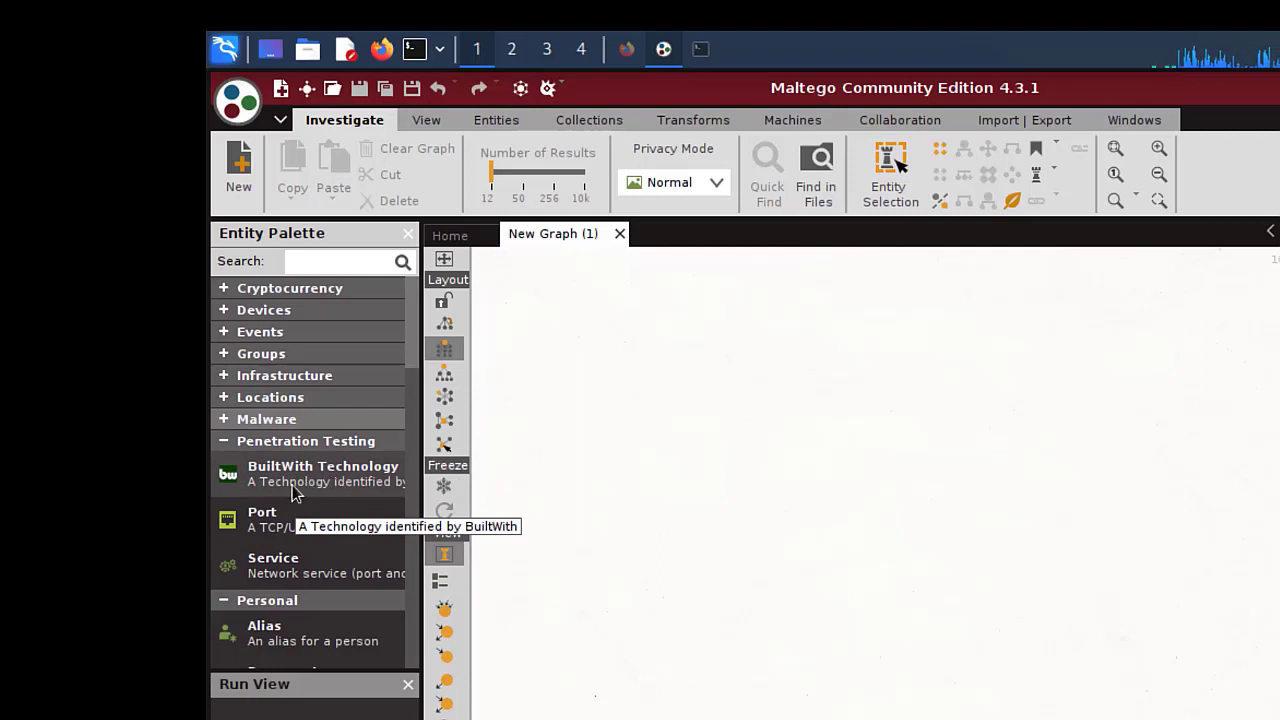
{"action": "left_click", "coordinate": [232, 443]}
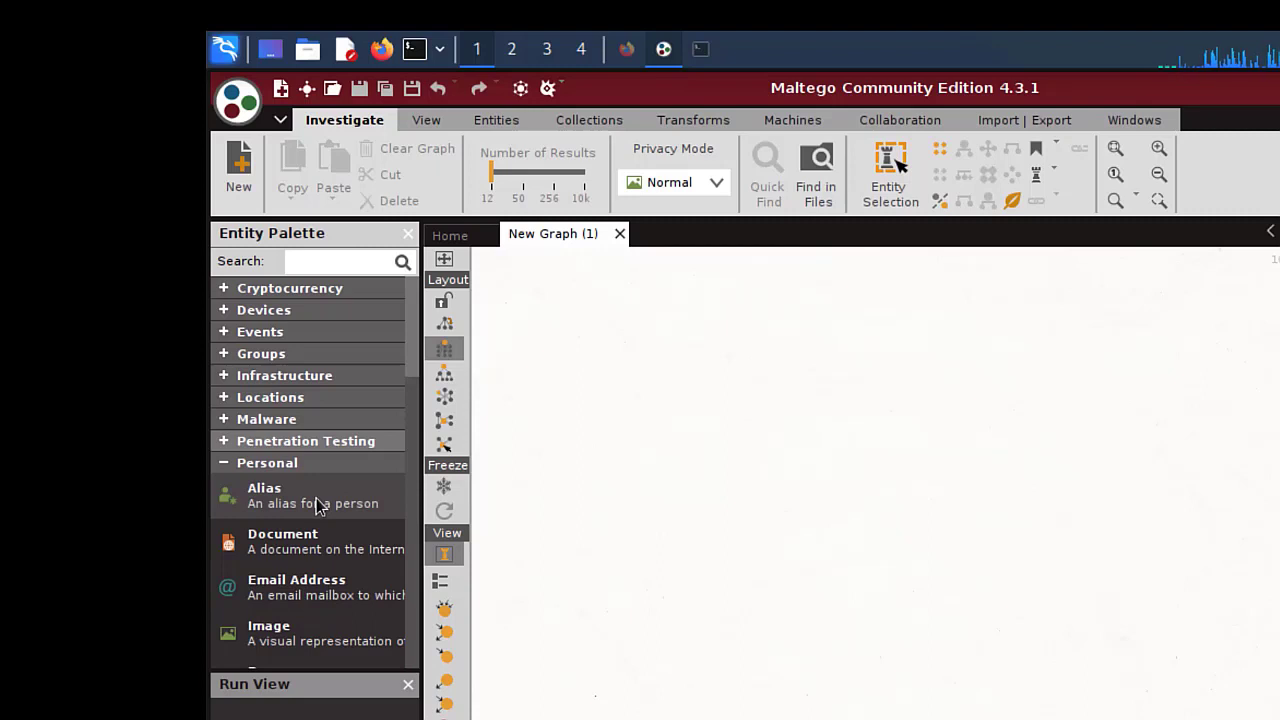
{"action": "scroll", "coordinate": [331, 606], "scroll_direction": "down", "scroll_amount": 3}
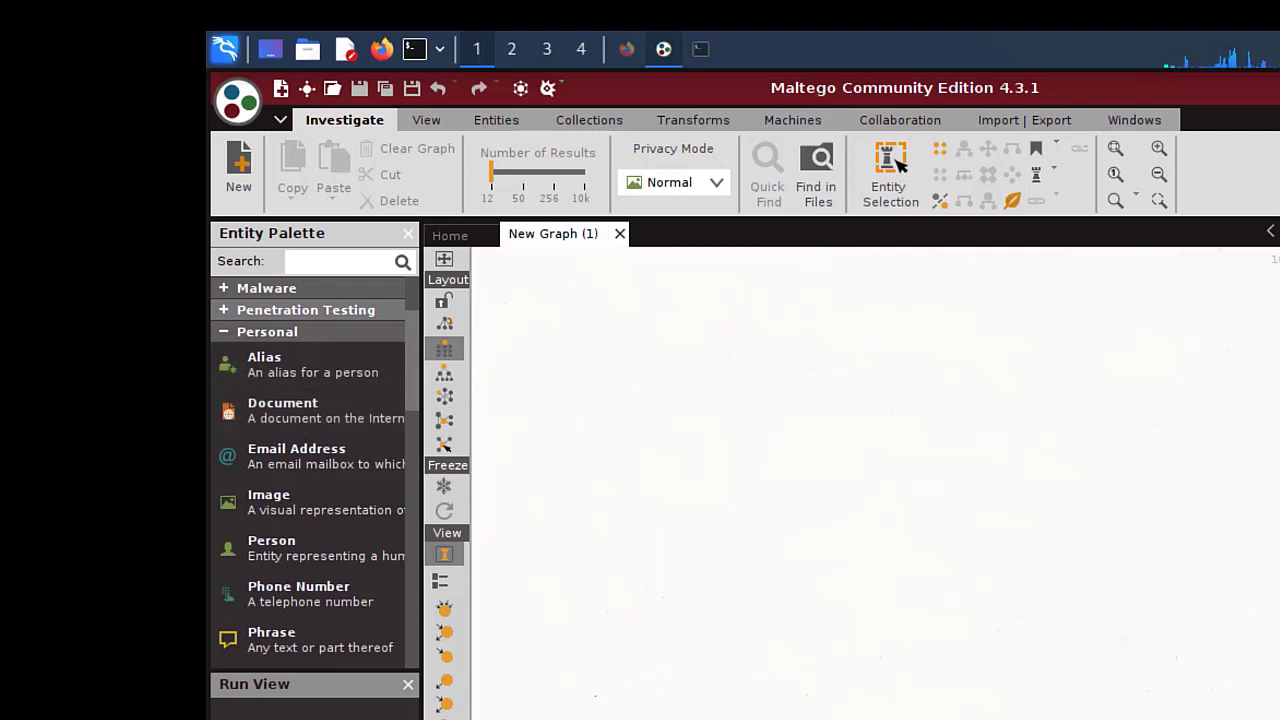
- Collapse Personal, Social Network and Wikimedia, then re-expand Infrastructure
{"action": "left_click", "coordinate": [226, 334]}
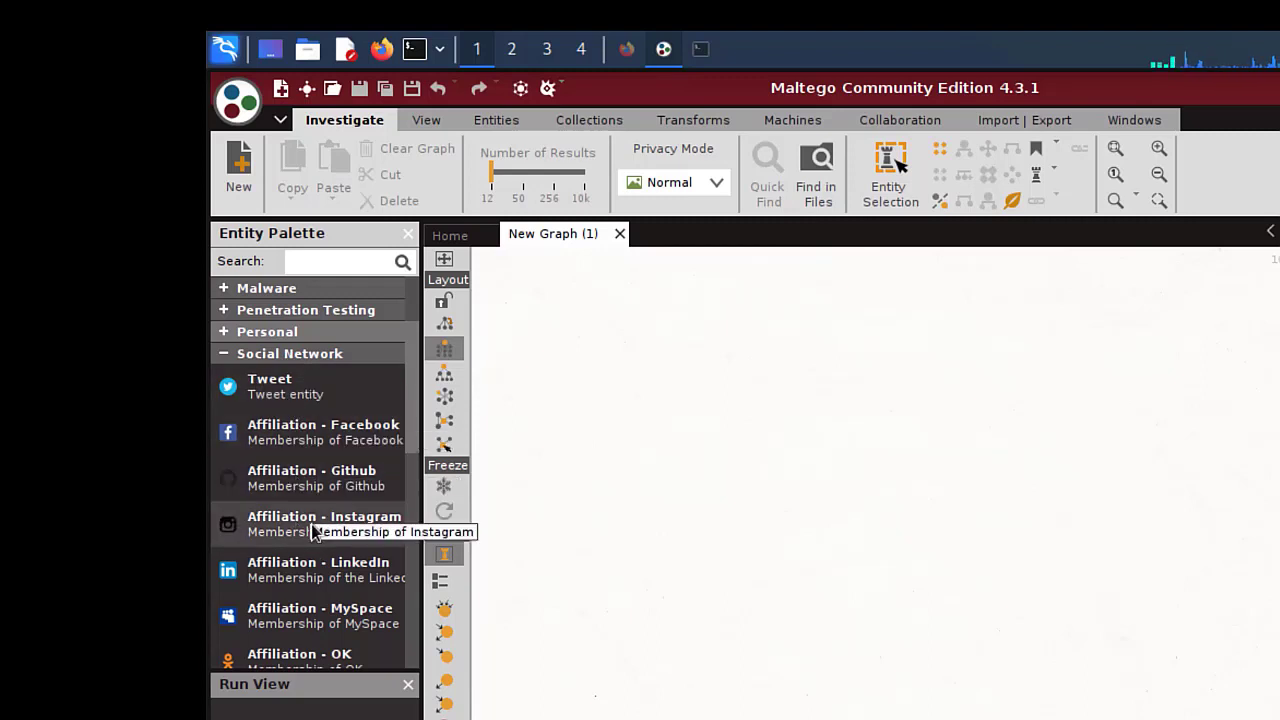
{"action": "left_click", "coordinate": [266, 506]}
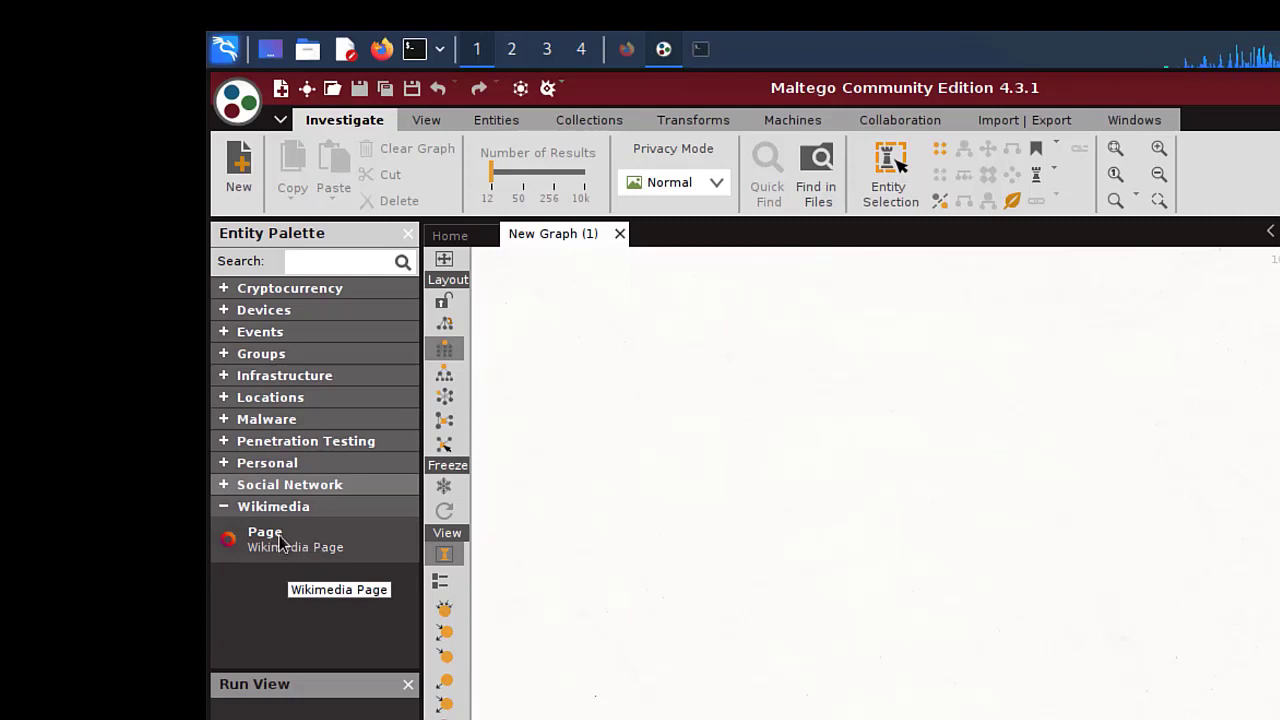
{"action": "left_click", "coordinate": [228, 507]}
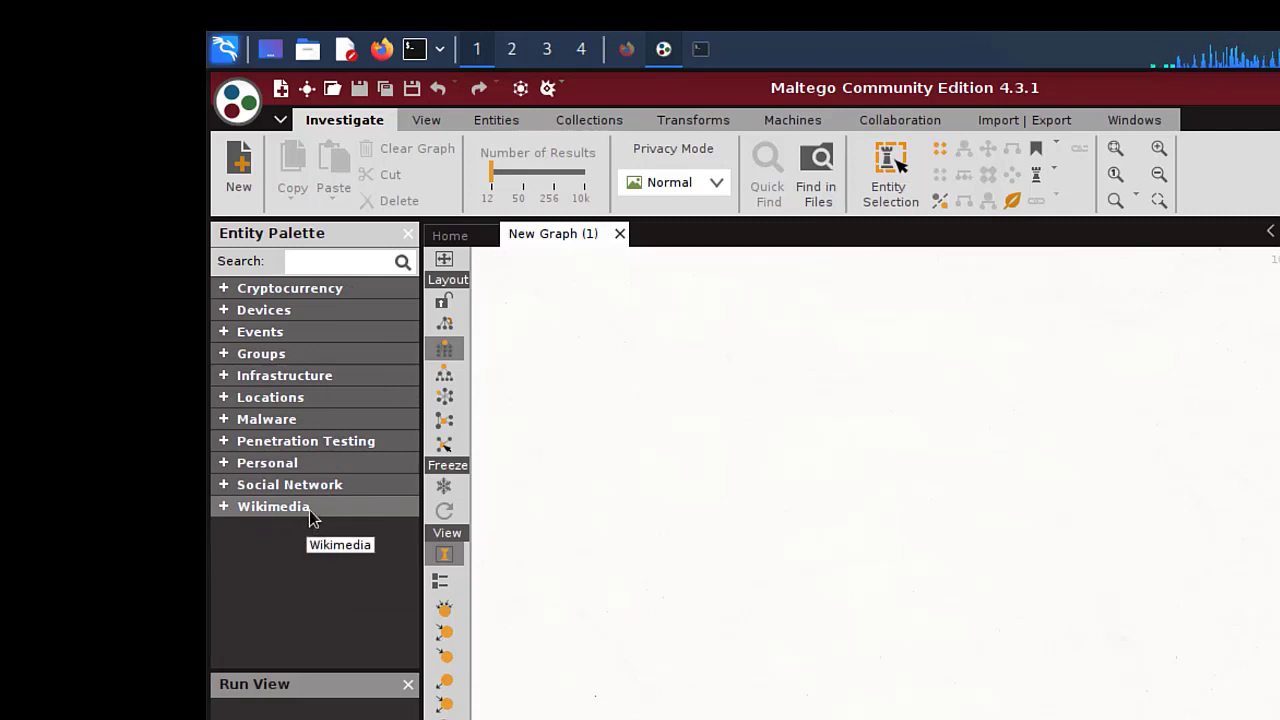
{"action": "left_click", "coordinate": [224, 377]}
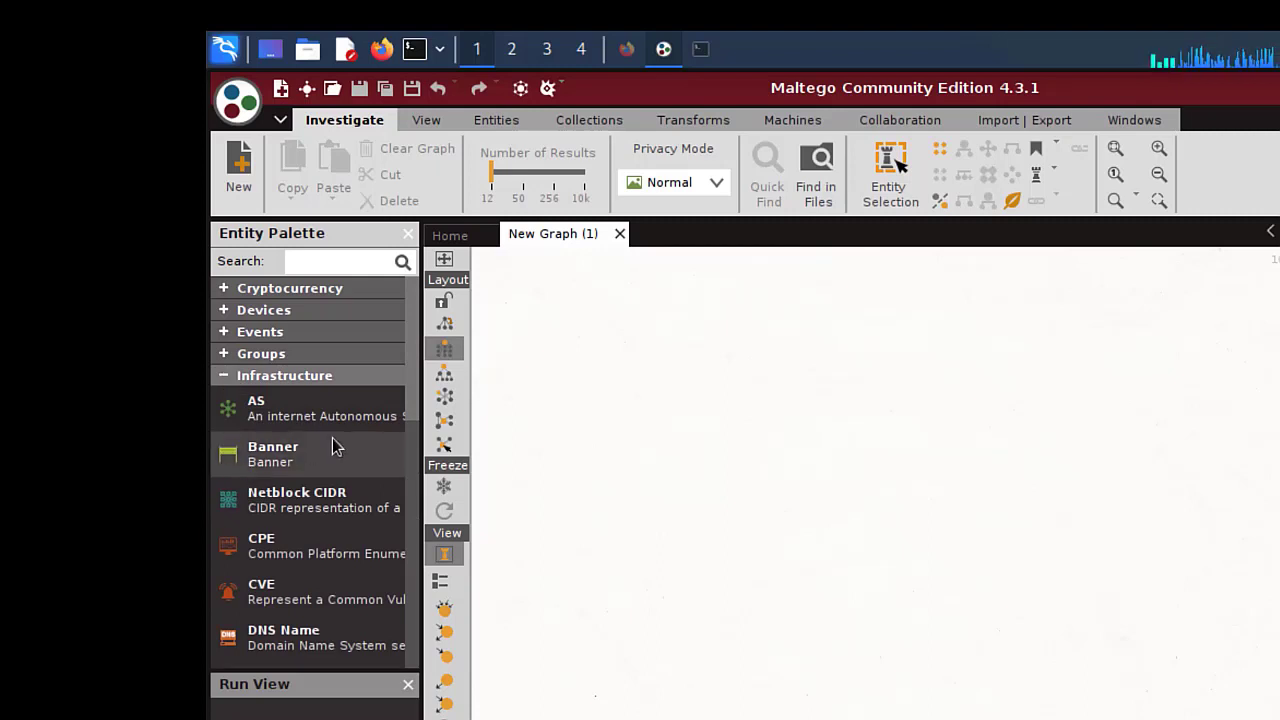
- Drag a Domain entity from the palette onto New Graph (1), creating paterva.com
{"action": "left_click_drag", "start_coordinate": [416, 372], "coordinate": [408, 468]}
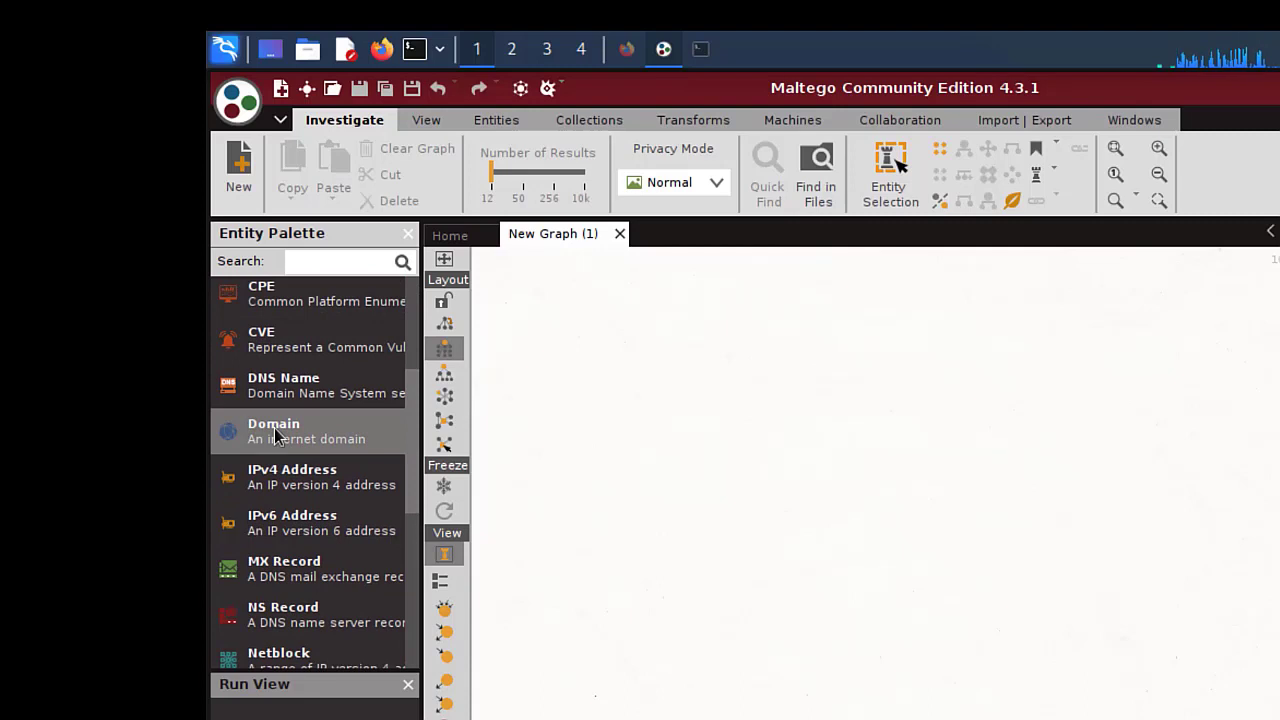
{"action": "left_click_drag", "start_coordinate": [274, 430], "coordinate": [850, 481]}
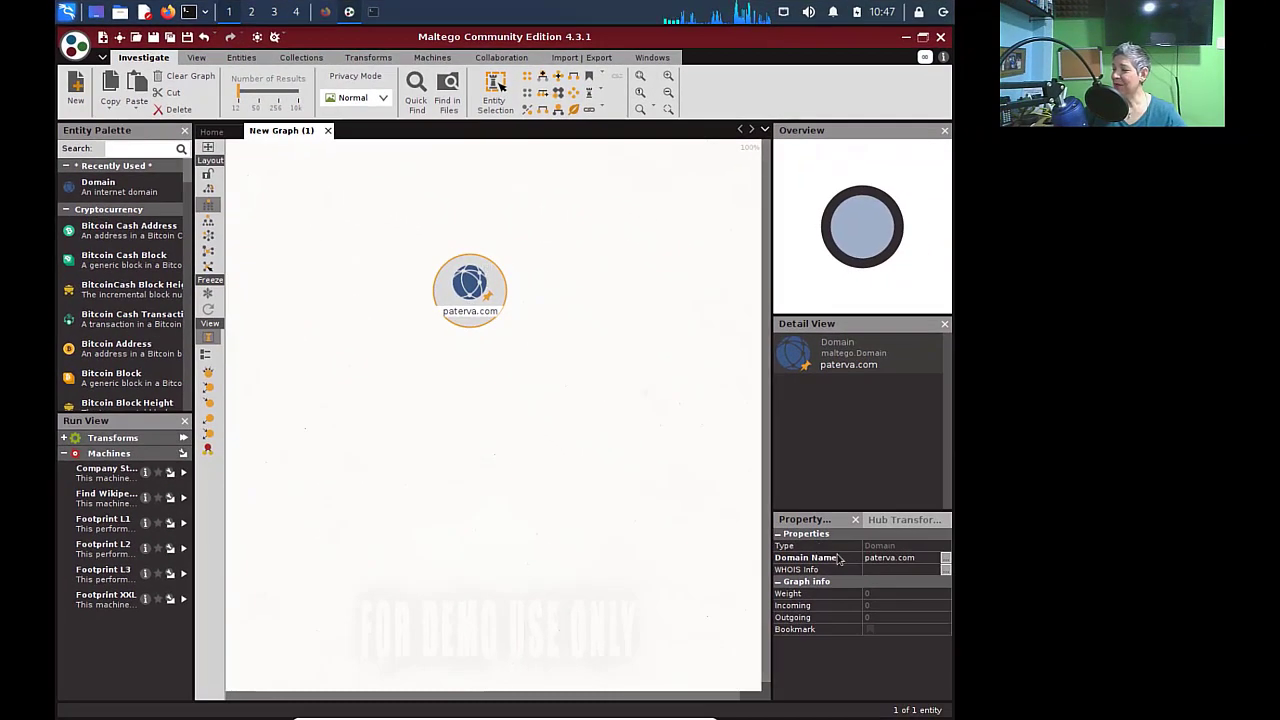
- Change the Domain Name property from paterva.com to cisco.com
{"action": "left_click", "coordinate": [918, 557]}
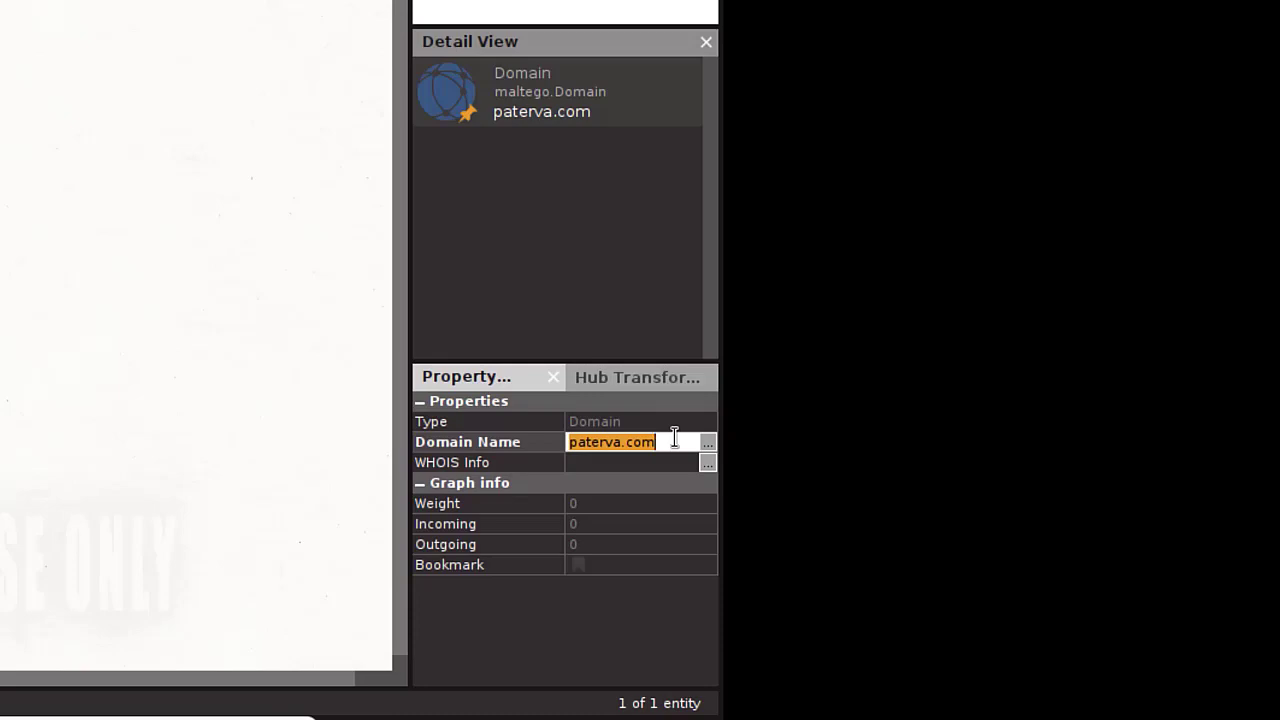
{"action": "type", "text": "cisco.com"}
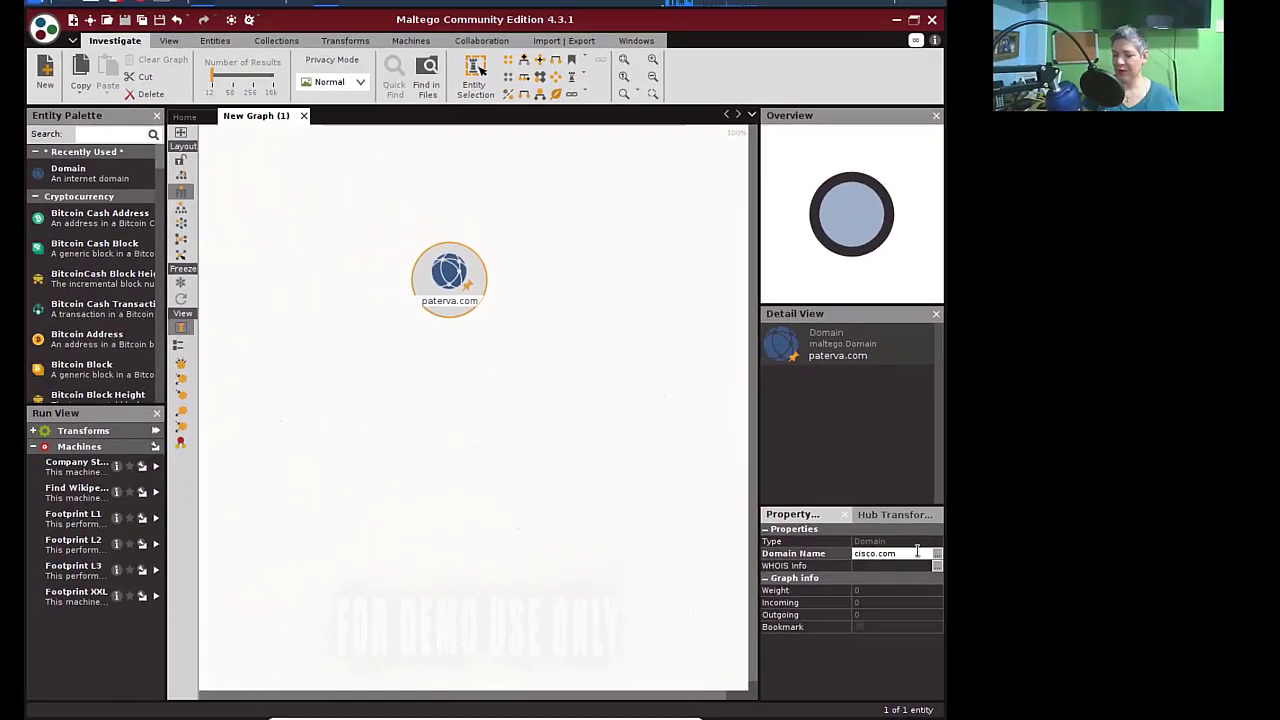
{"action": "key", "text": "Return"}
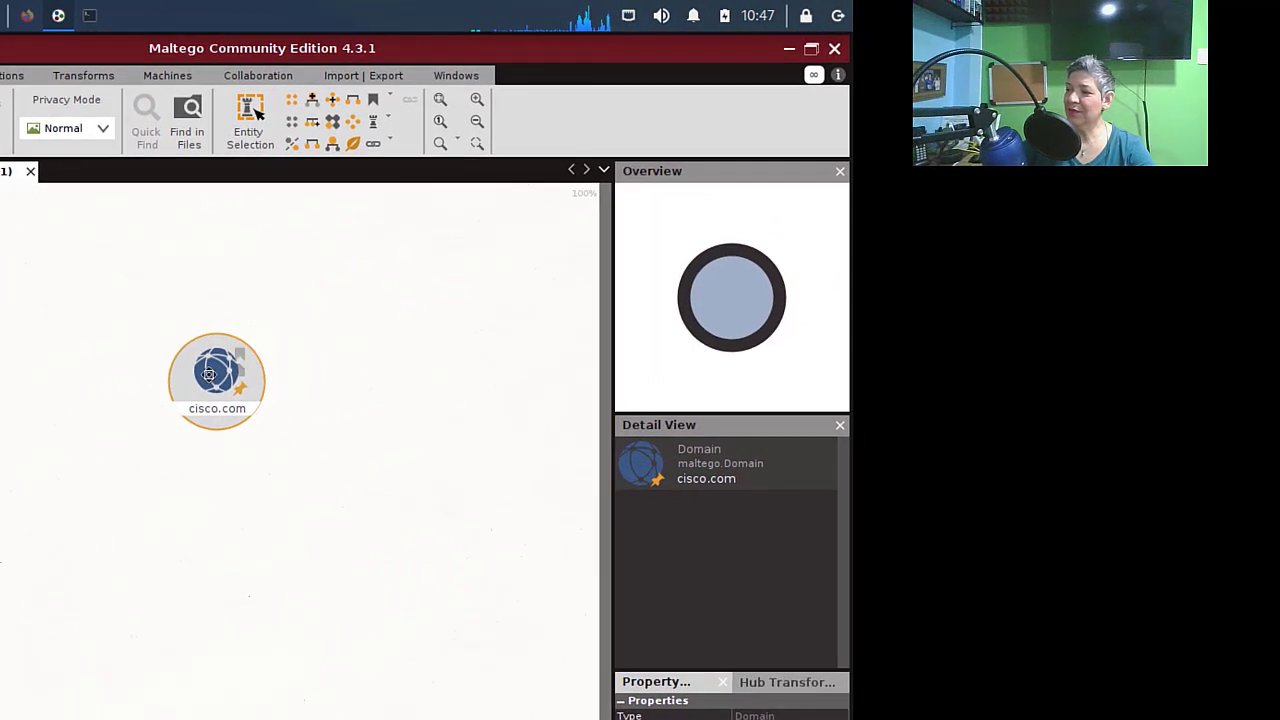
- Select the cisco.com node and bring up its Run Transforms context menu
{"action": "left_click", "coordinate": [212, 376]}
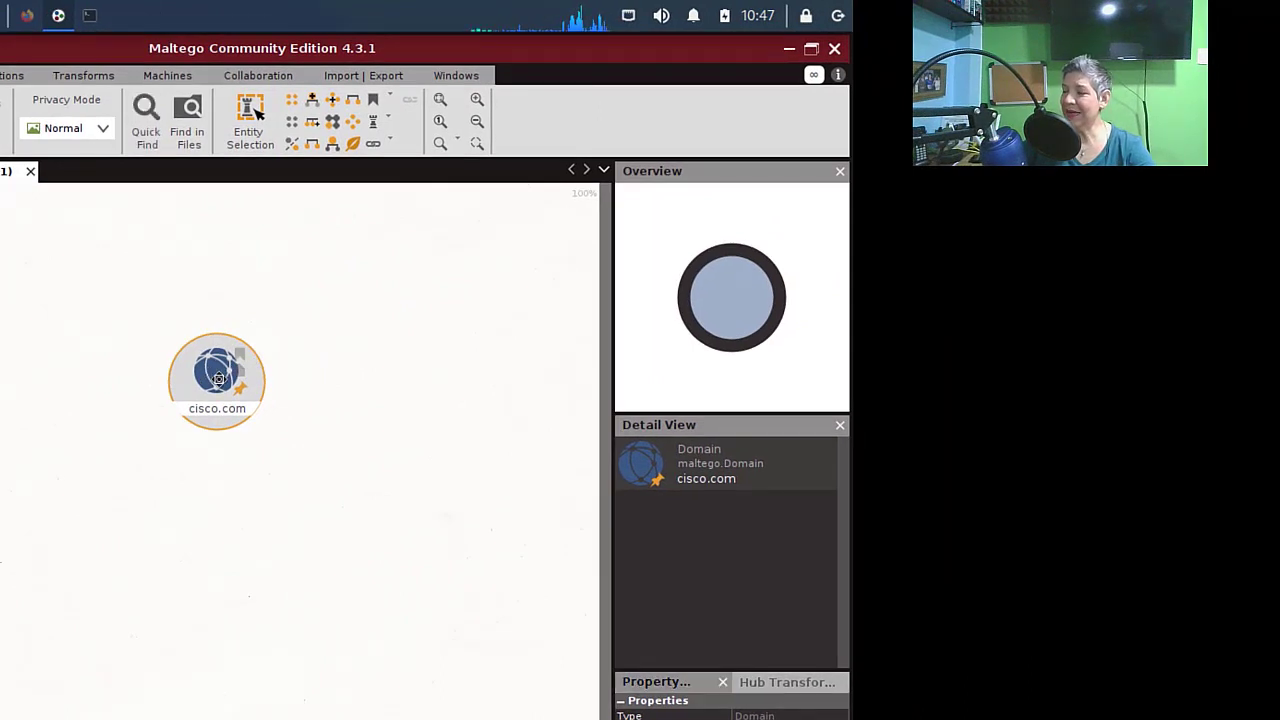
{"action": "right_click", "coordinate": [218, 378]}
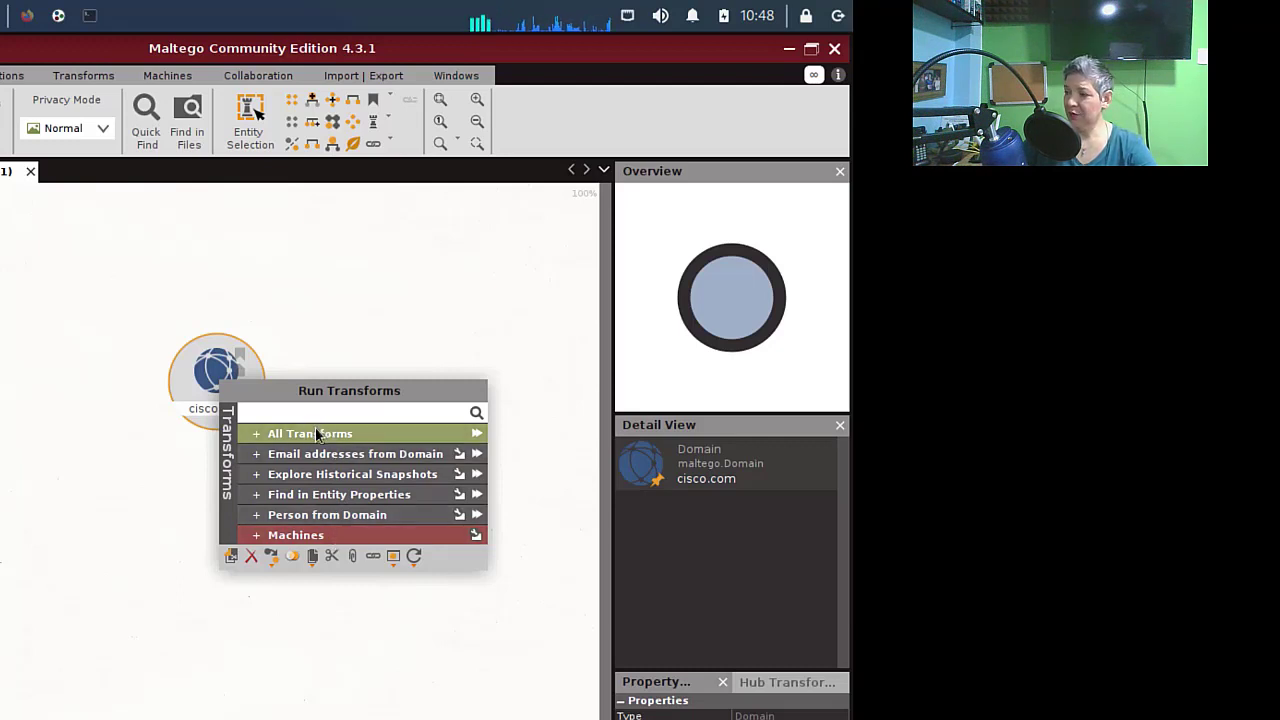
- Browse the All Transforms, email-addresses-from-domain and Find in Entity Properties transform groups for cisco.com
{"action": "left_click", "coordinate": [256, 431]}
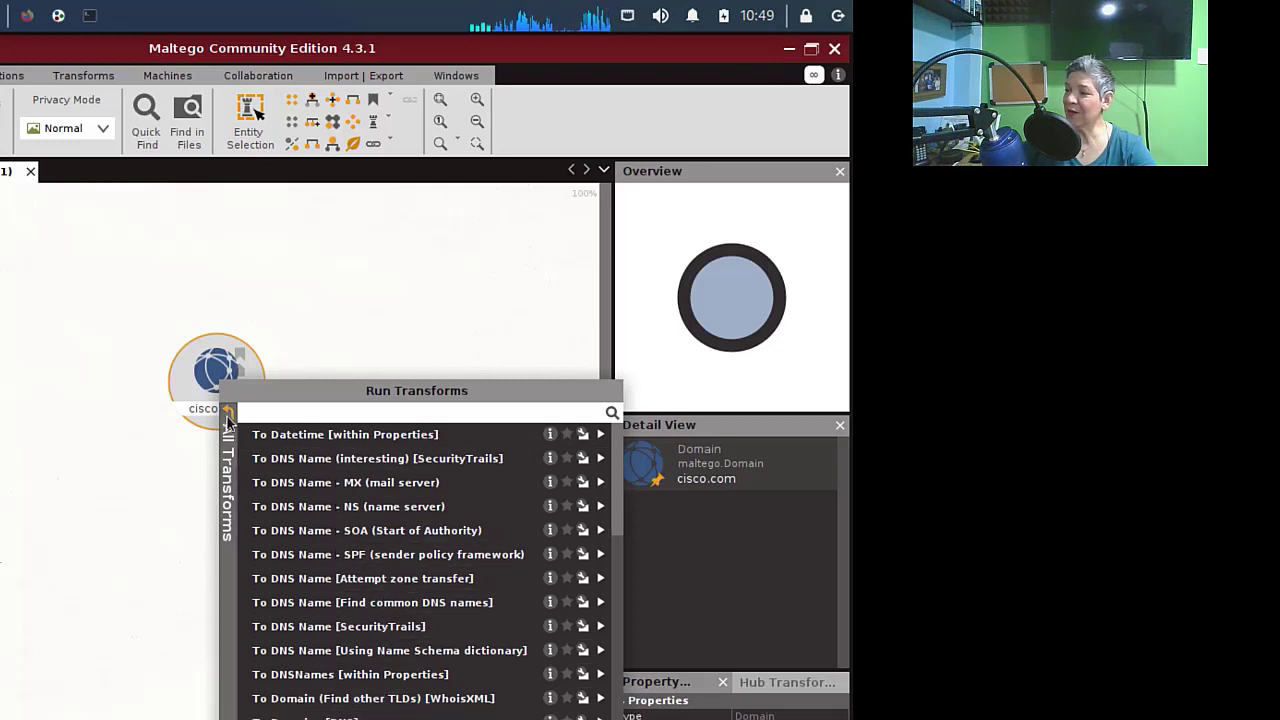
{"action": "left_click", "coordinate": [230, 418]}
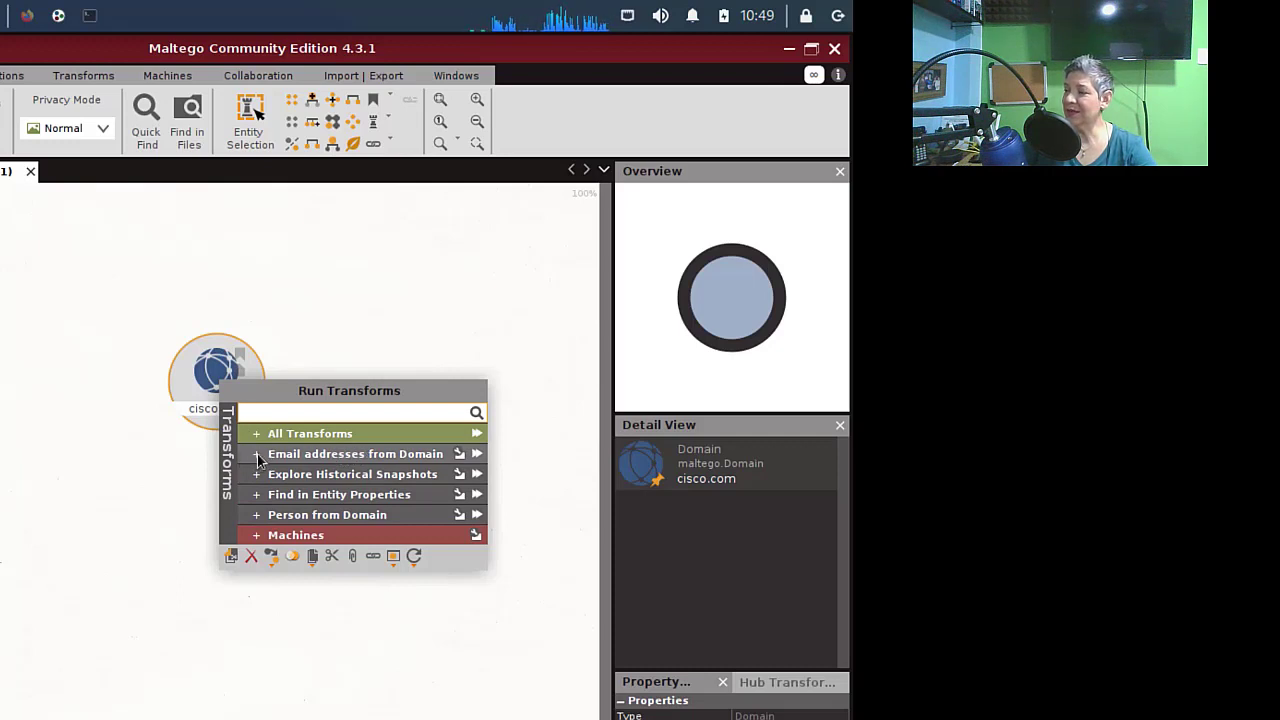
{"action": "left_click", "coordinate": [257, 454]}
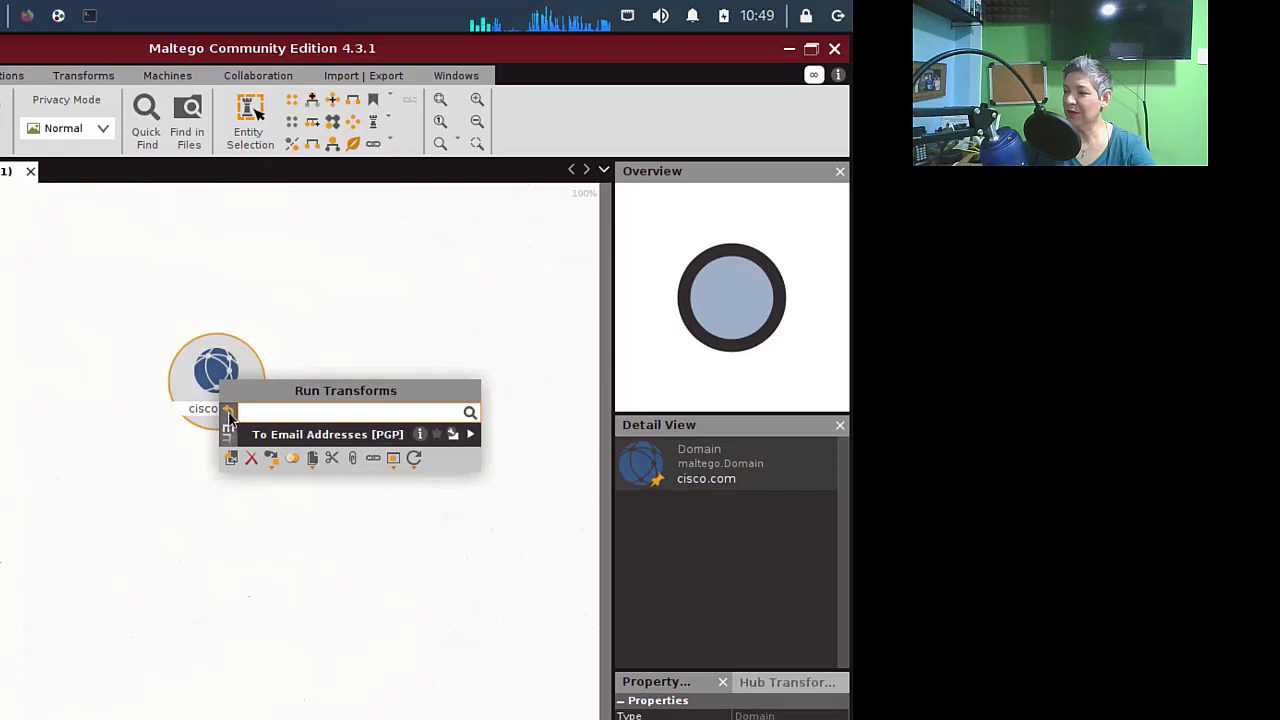
{"action": "left_click", "coordinate": [229, 412]}
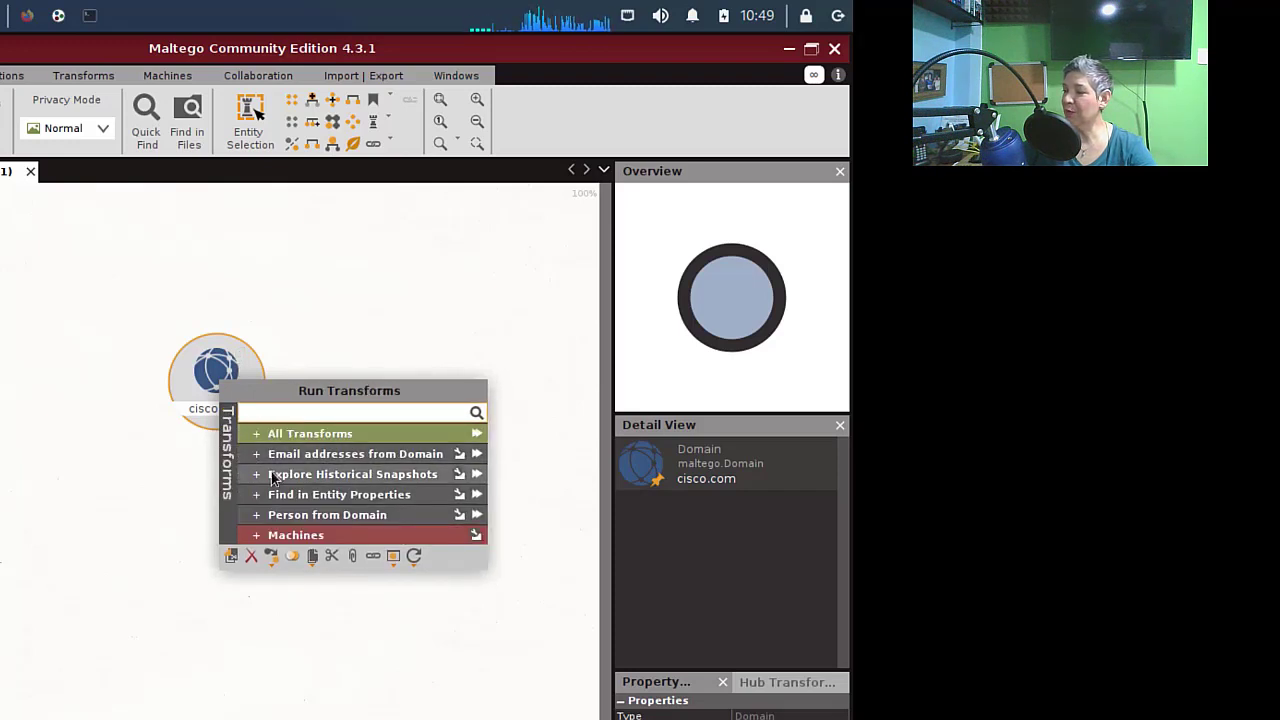
{"action": "left_click", "coordinate": [296, 497]}
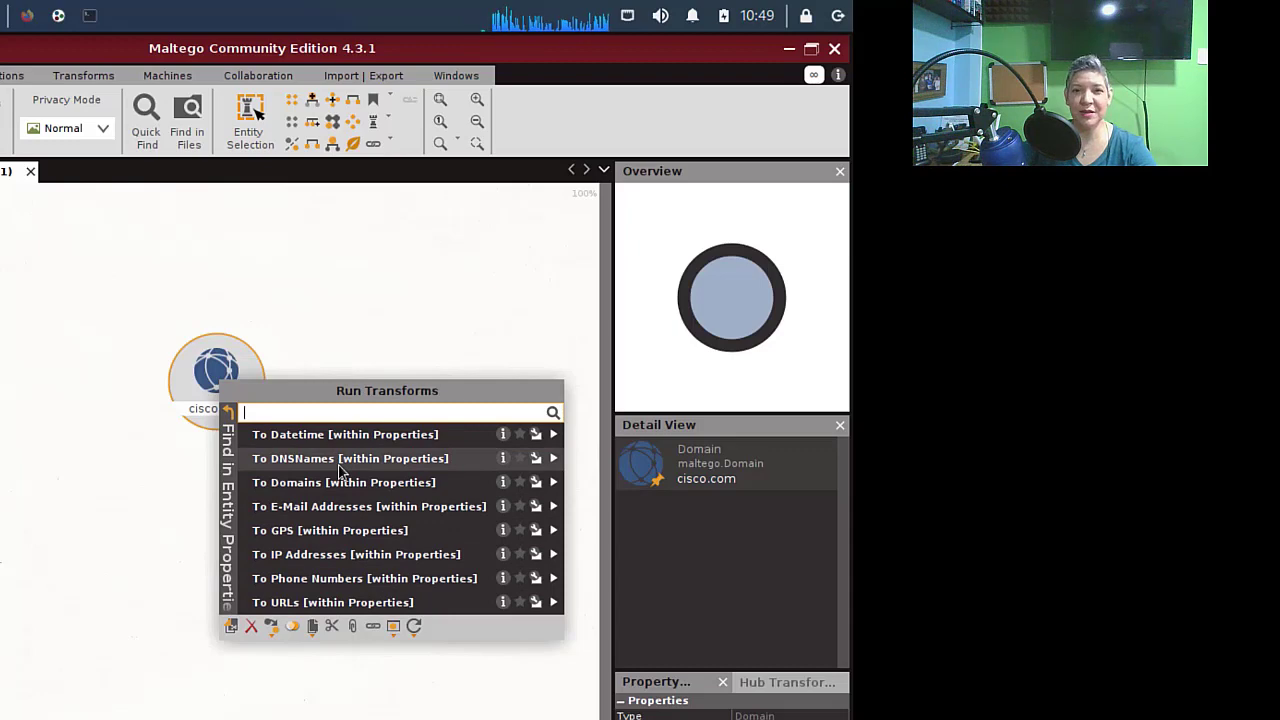
{"action": "left_click", "coordinate": [230, 412]}
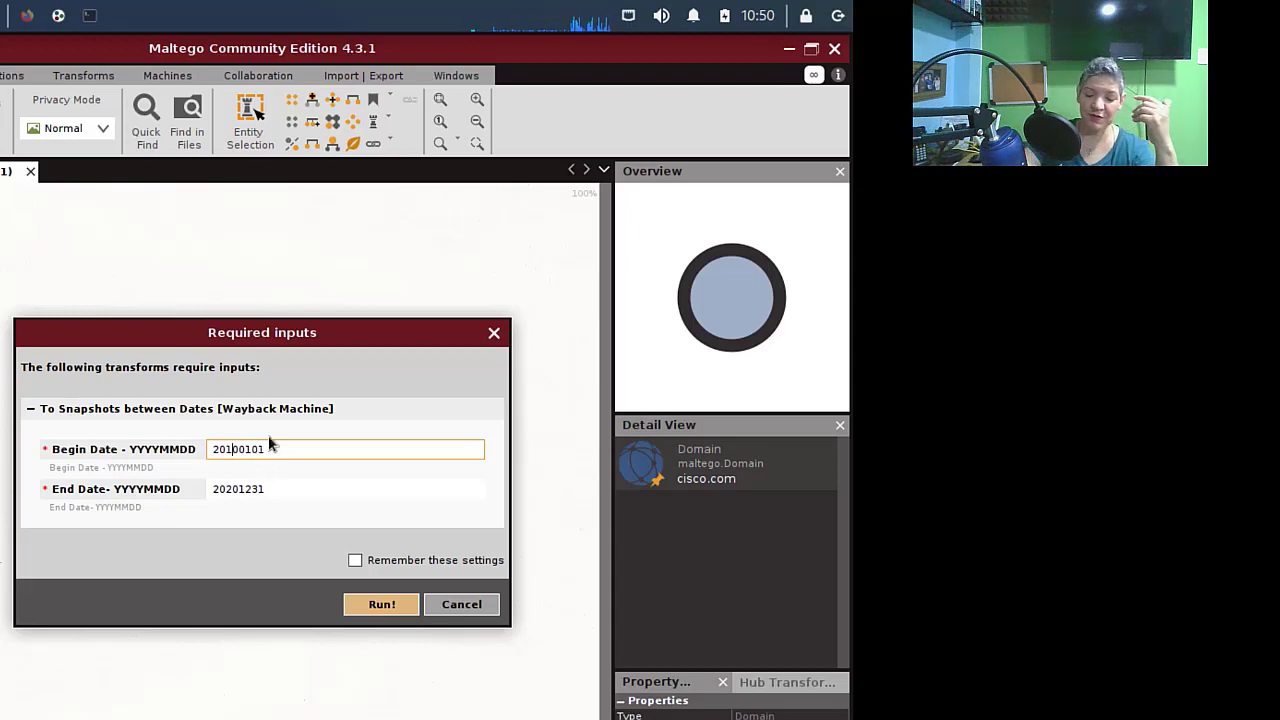
- Correct the begin date to 20200101, remember the dates, and run the snapshots transform to 20201231
{"action": "key", "text": "BackSpace"}
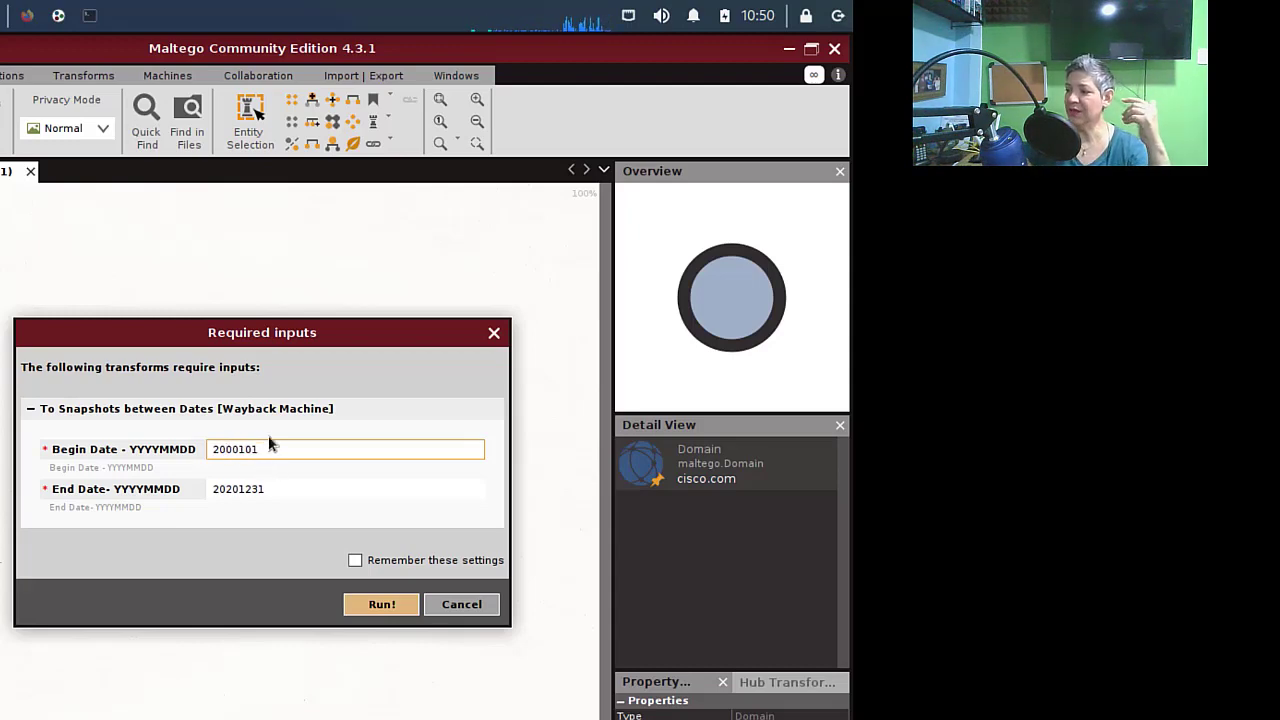
{"action": "type", "text": "2"}
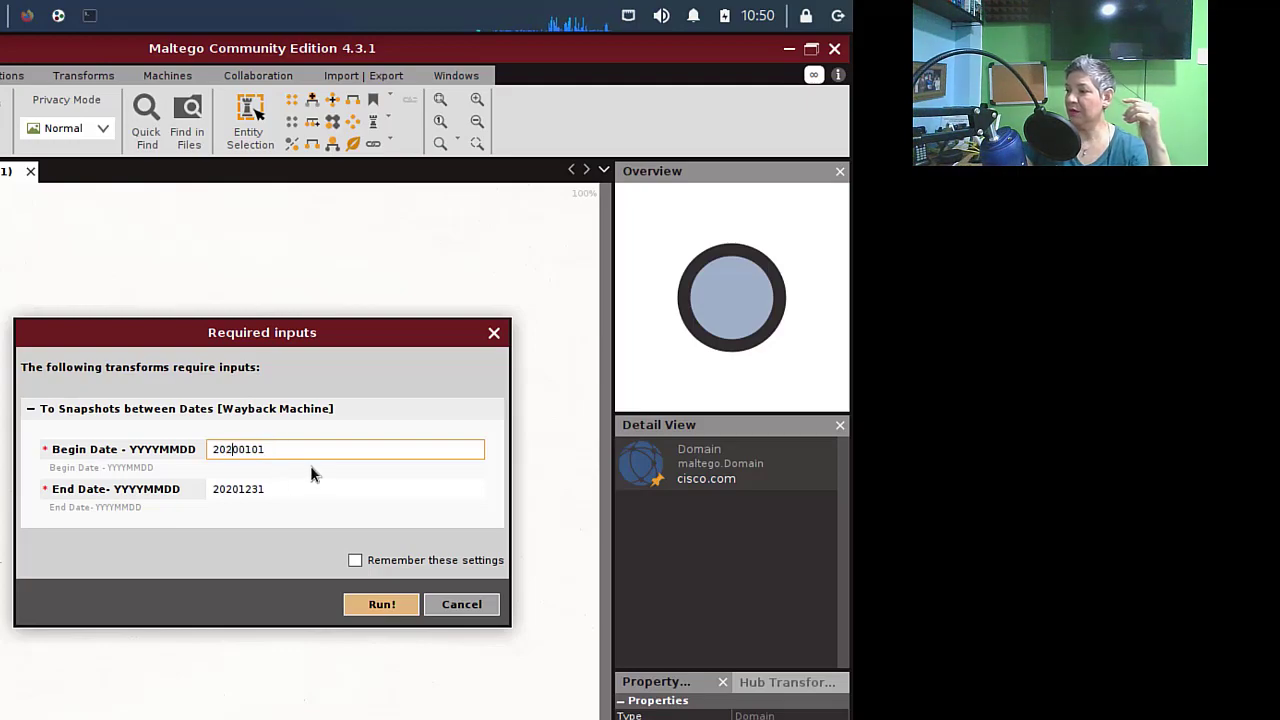
{"action": "left_click", "coordinate": [355, 561]}
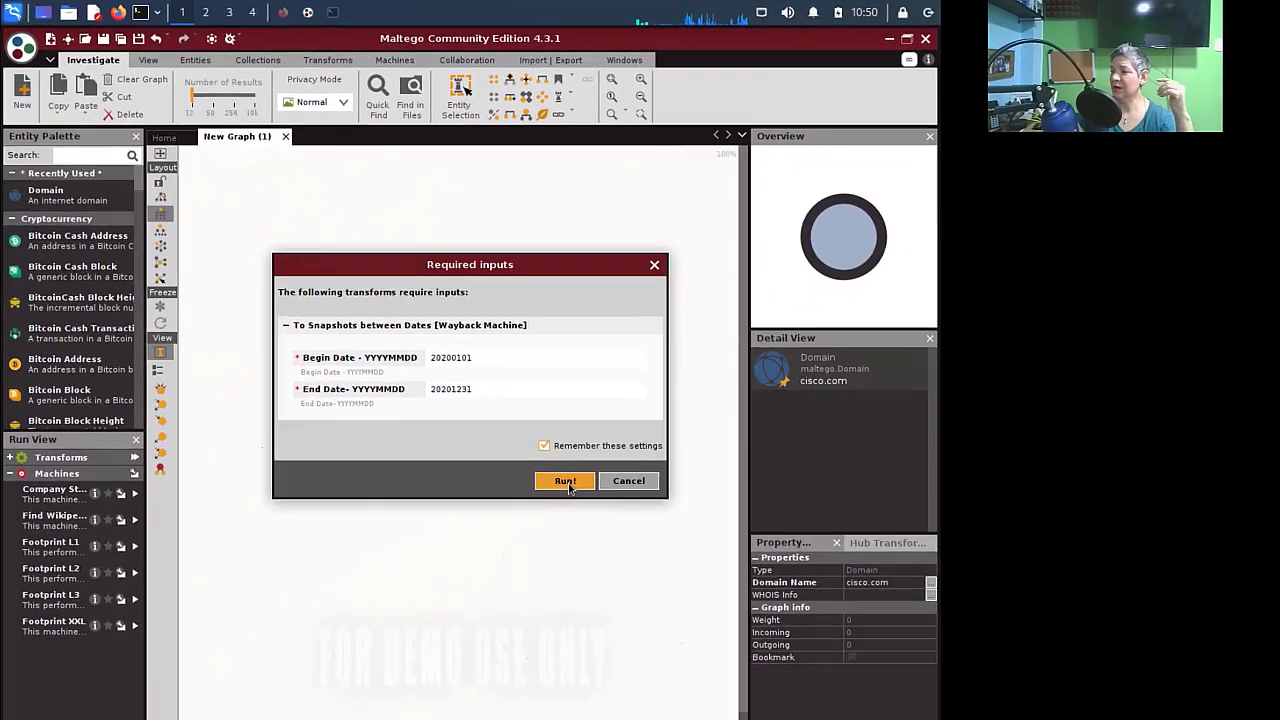
{"action": "left_click", "coordinate": [381, 604]}
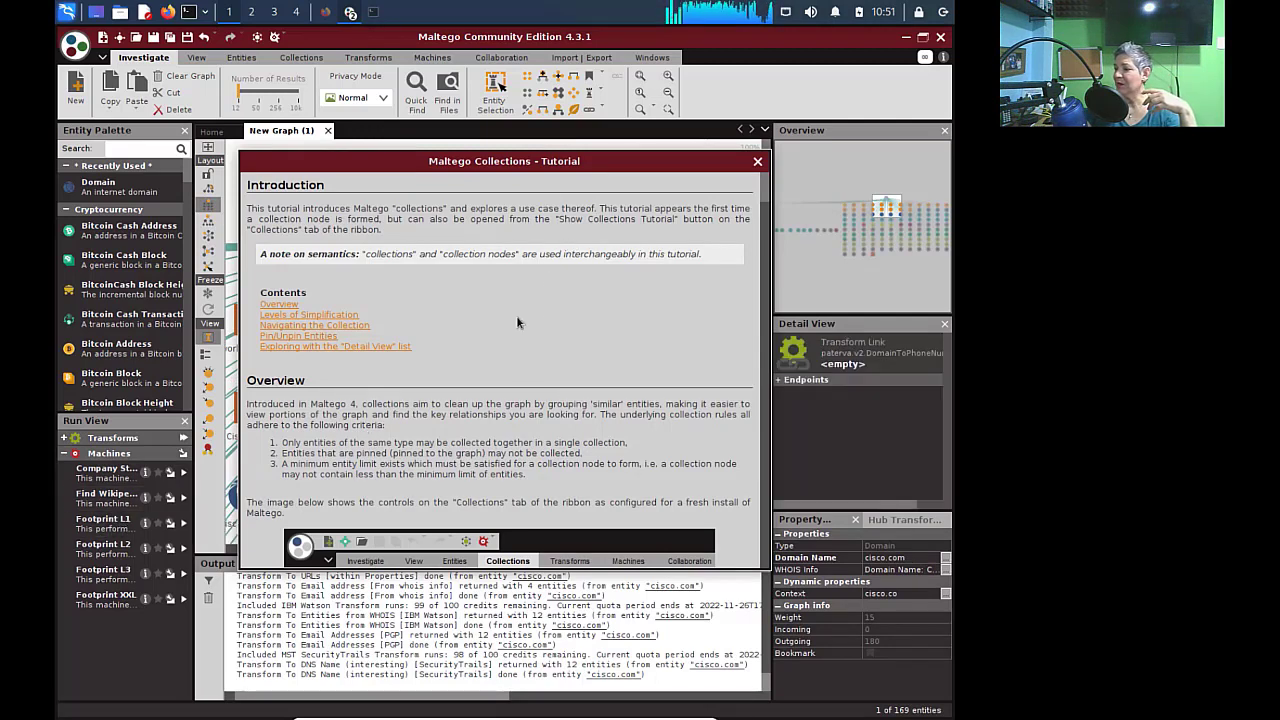
- Read through the Collections tutorial to the end and dismiss it
{"action": "scroll", "coordinate": [601, 339], "scroll_direction": "down", "scroll_amount": 1}
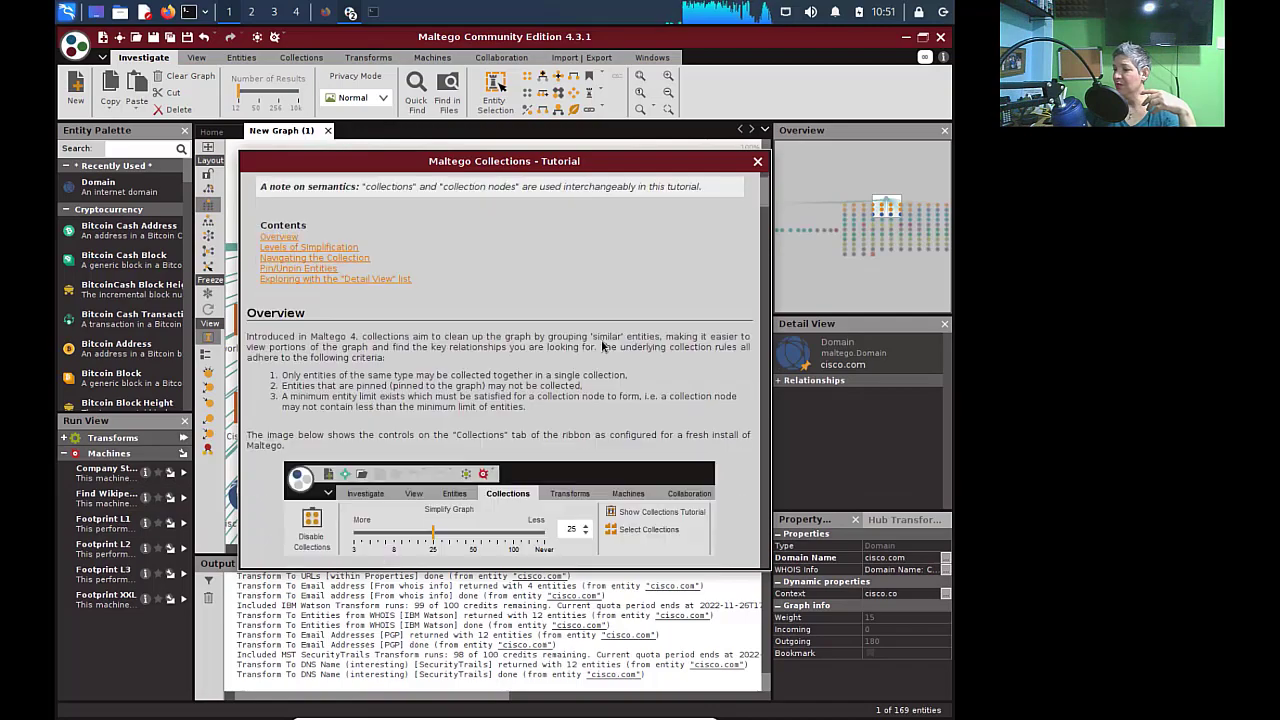
{"action": "scroll", "coordinate": [602, 345], "scroll_direction": "down", "scroll_amount": 12}
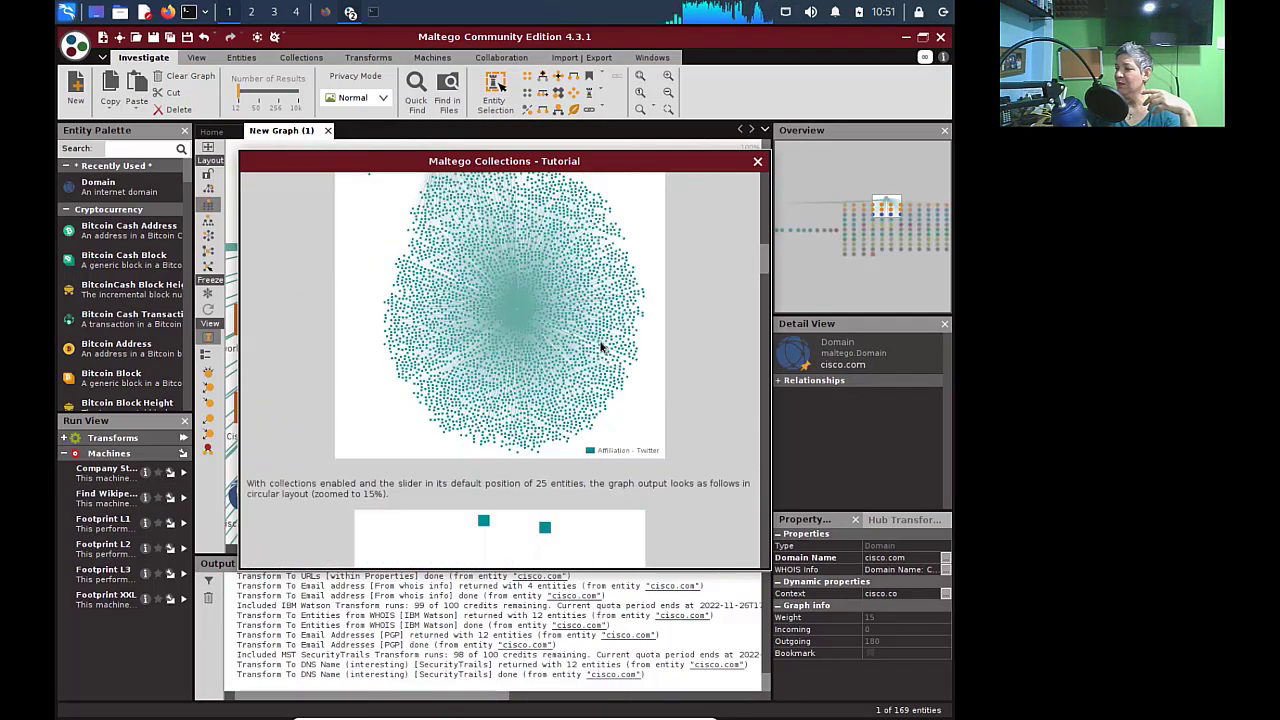
{"action": "scroll", "coordinate": [601, 347], "scroll_direction": "down", "scroll_amount": 15}
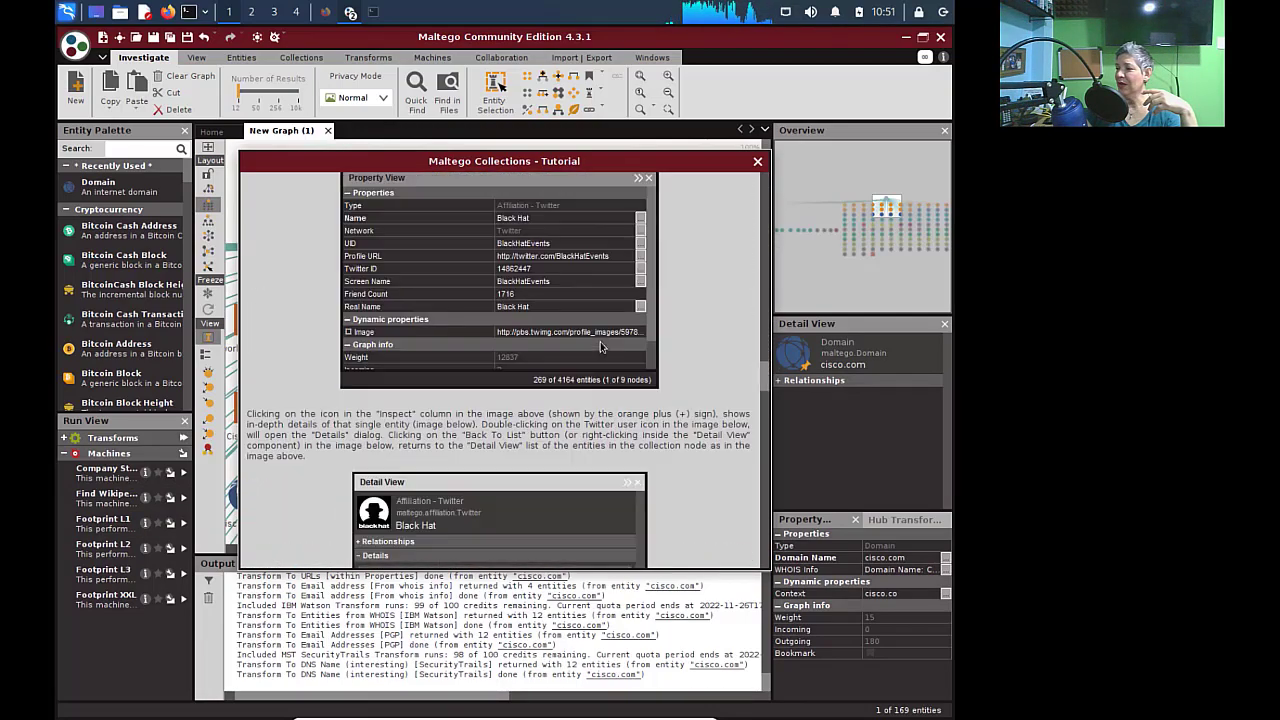
{"action": "scroll", "coordinate": [601, 347], "scroll_direction": "down", "scroll_amount": 6}
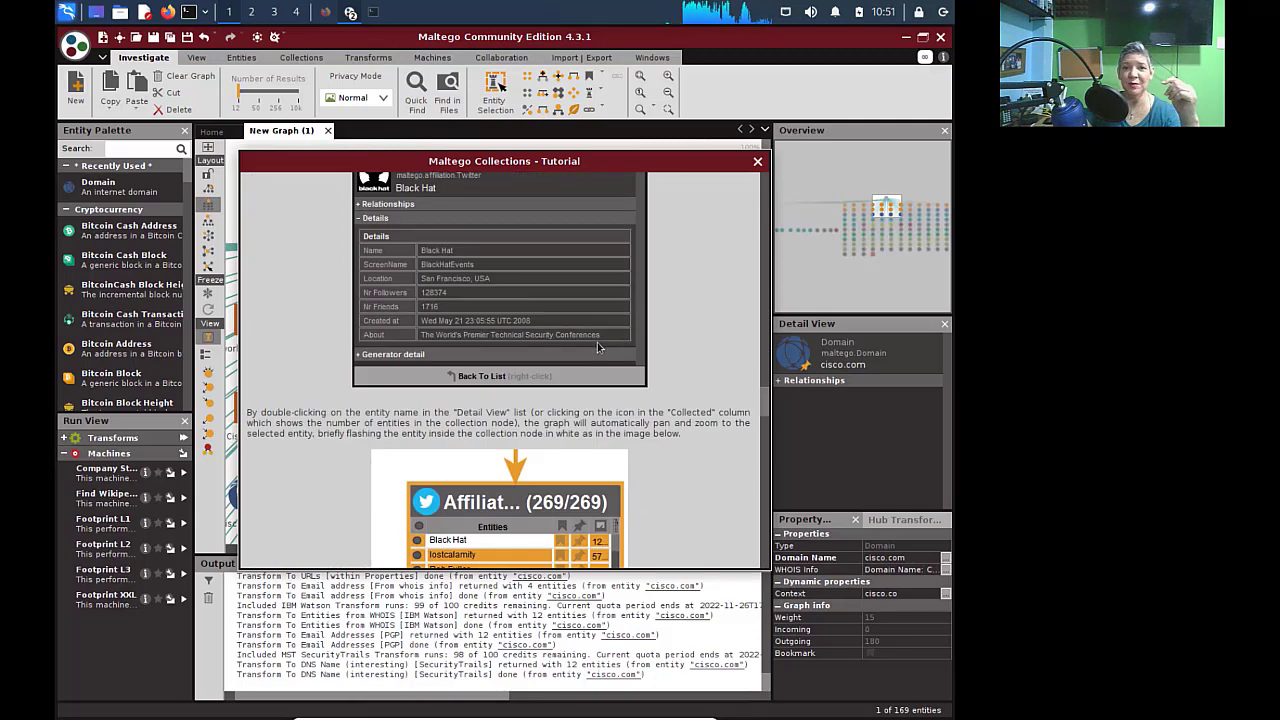
{"action": "scroll", "coordinate": [598, 347], "scroll_direction": "down", "scroll_amount": 15}
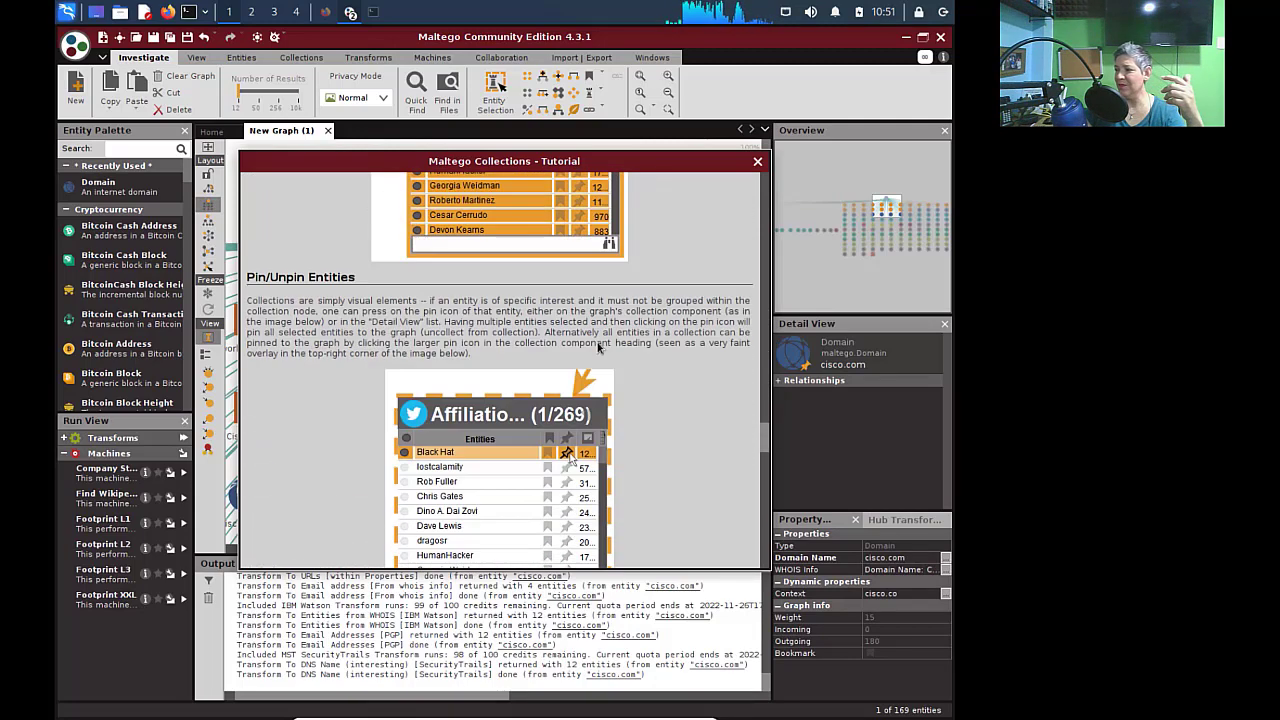
{"action": "scroll", "coordinate": [598, 347], "scroll_direction": "down", "scroll_amount": 8}
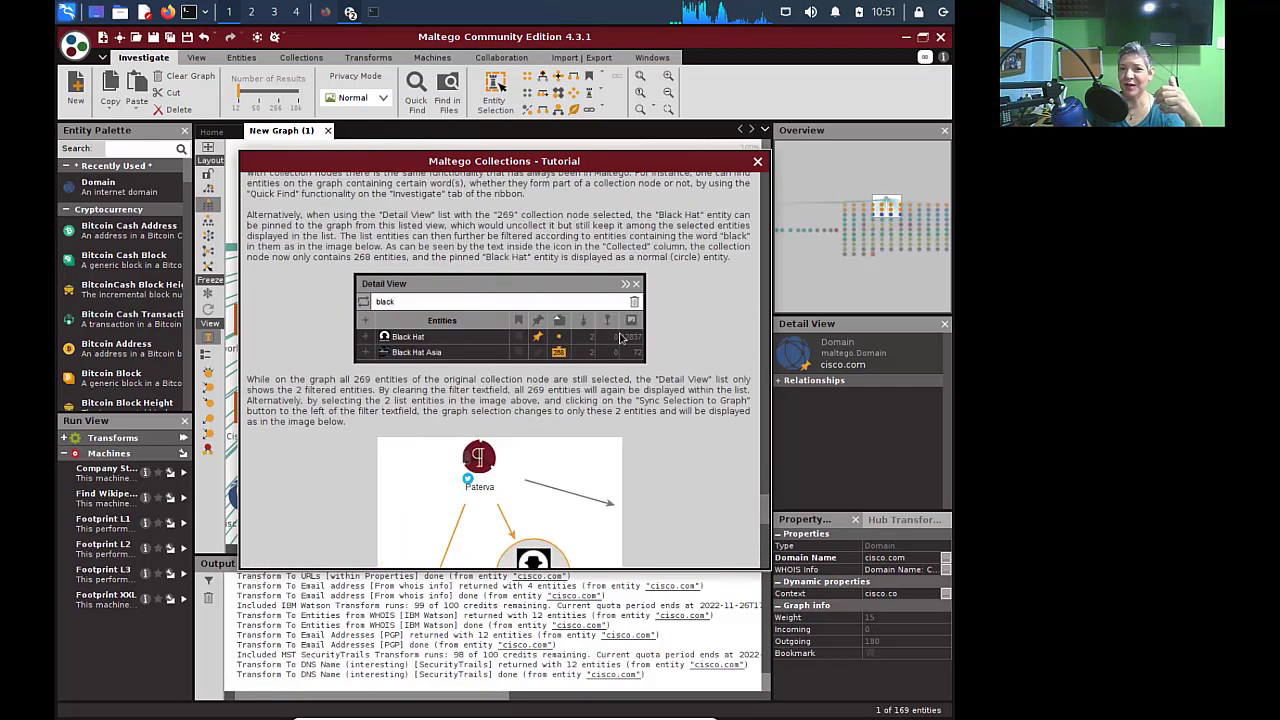
{"action": "scroll", "coordinate": [620, 338], "scroll_direction": "down", "scroll_amount": 5}
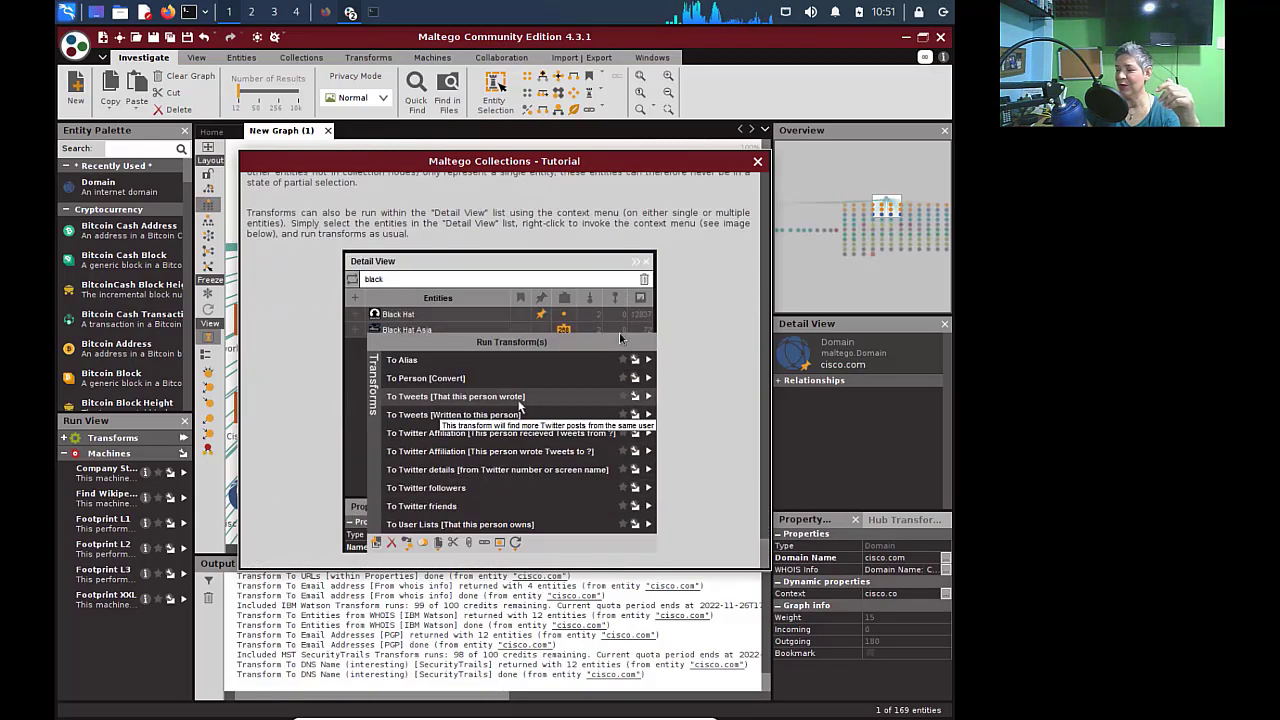
{"action": "left_click", "coordinate": [757, 161]}
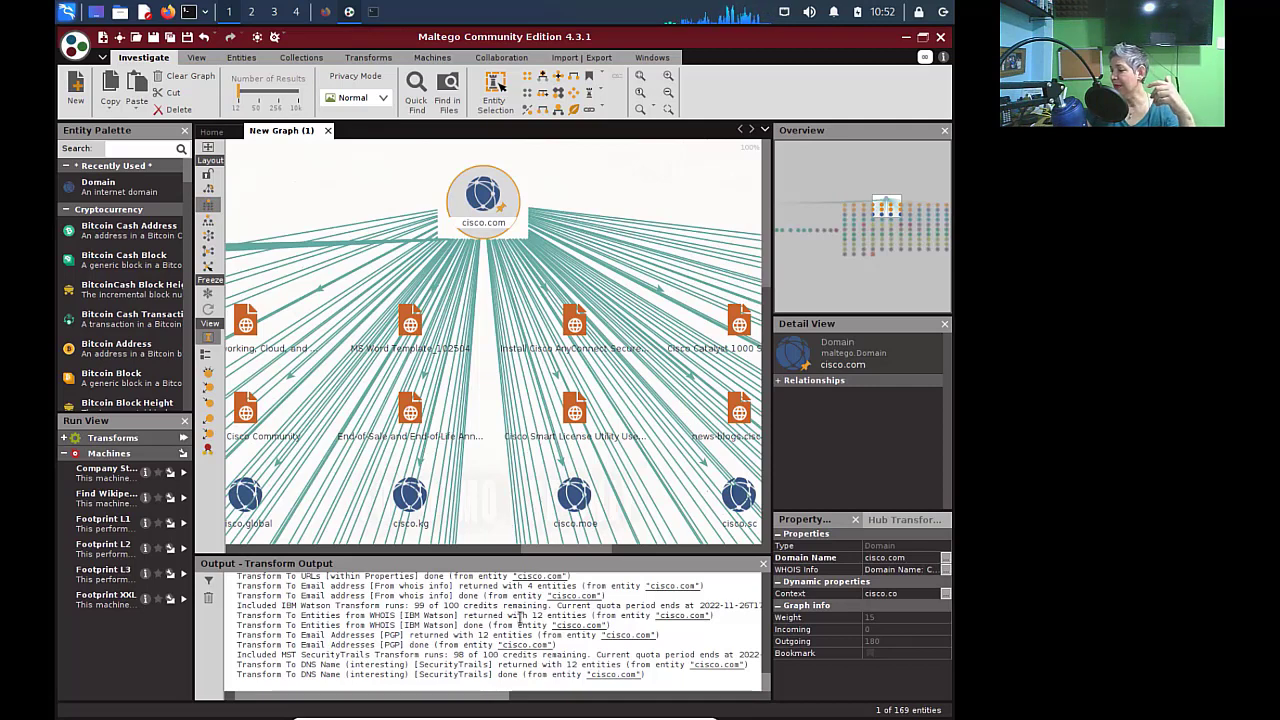
- Inspect the AnyConnect install document and a cisco.com link, closing the Transform Output panel
{"action": "left_click", "coordinate": [652, 676]}
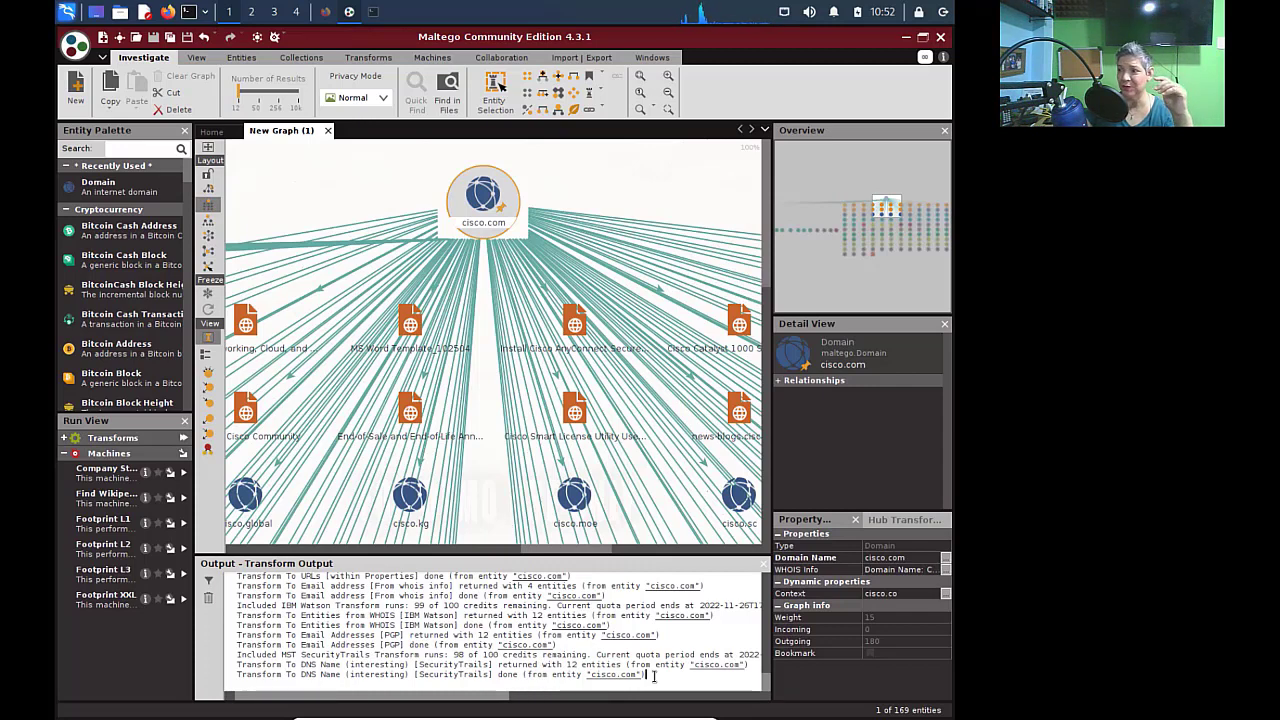
{"action": "left_click", "coordinate": [572, 202]}
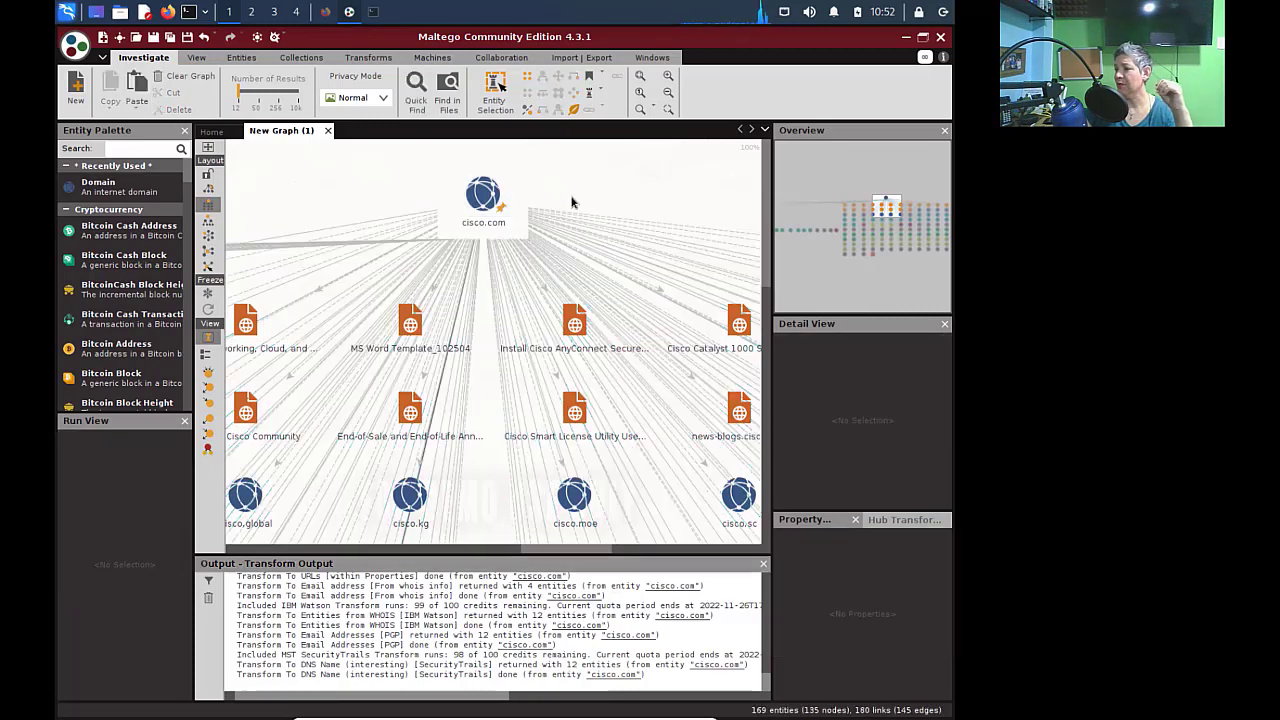
{"action": "left_click", "coordinate": [592, 360]}
{"action": "left_click", "coordinate": [760, 572]}
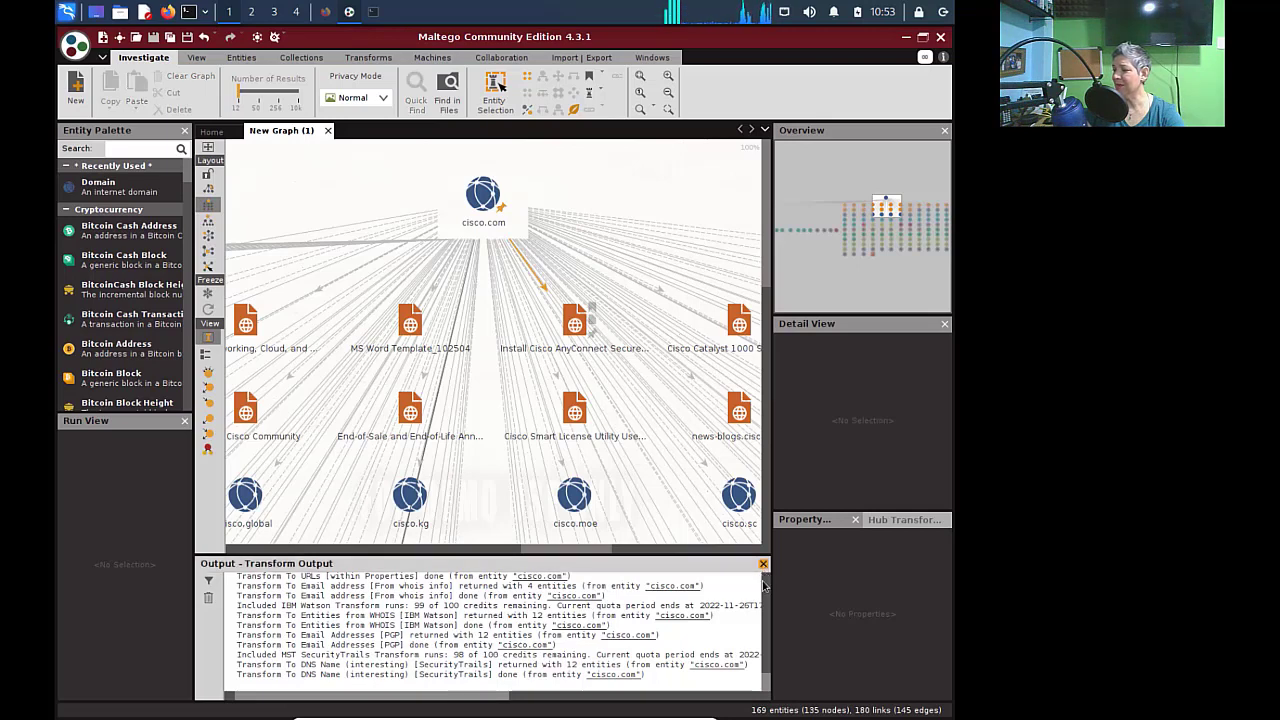
{"action": "left_click", "coordinate": [763, 565]}
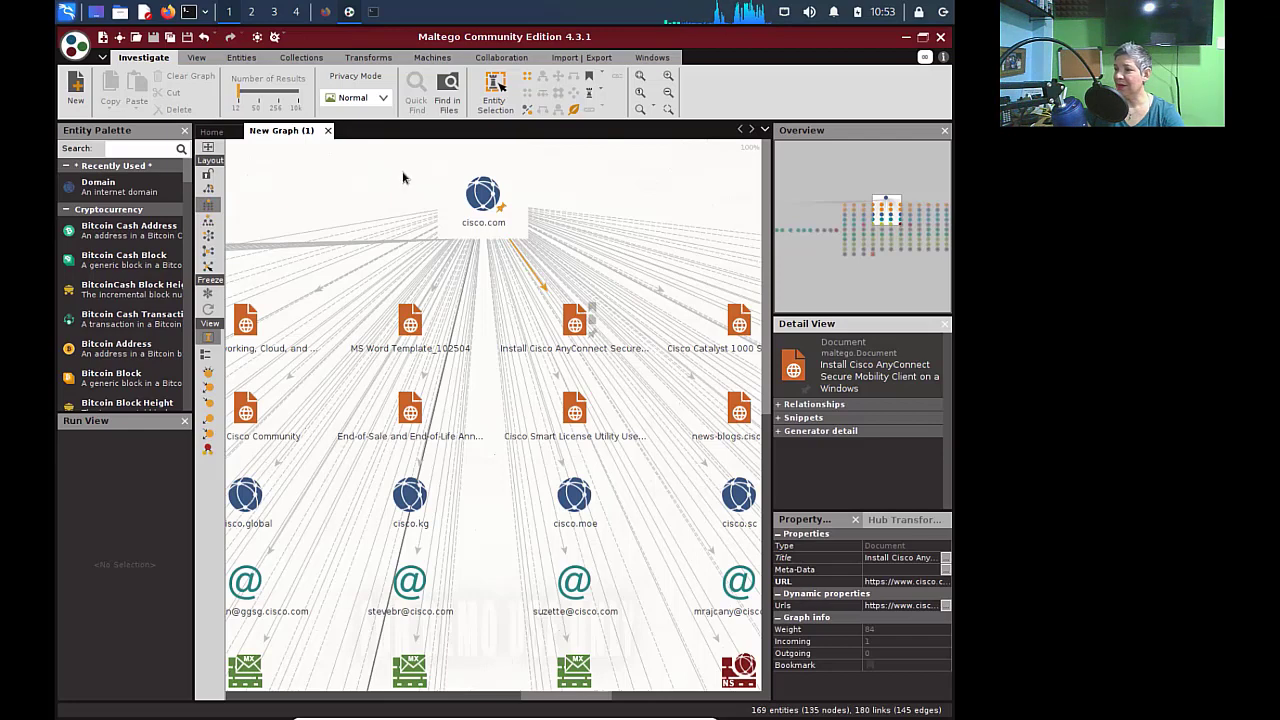
{"action": "left_click", "coordinate": [555, 283]}
{"action": "left_click", "coordinate": [561, 289]}
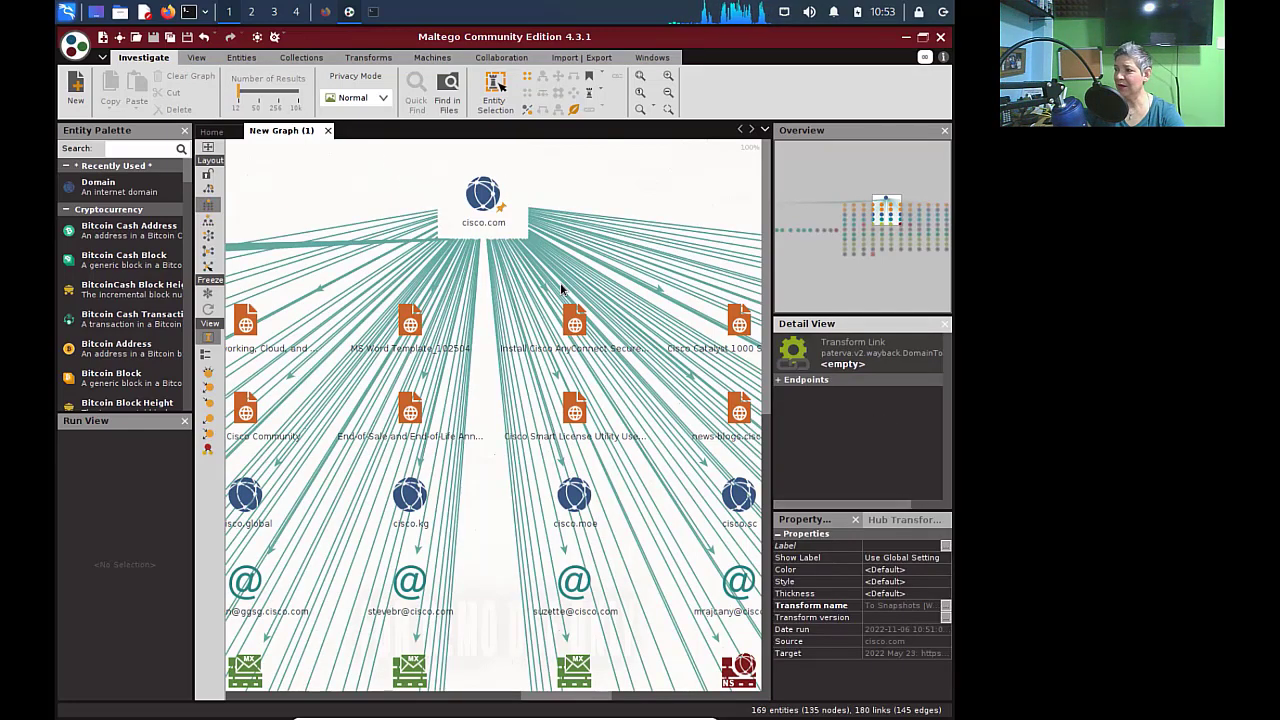
{"action": "scroll", "coordinate": [561, 289], "scroll_direction": "down", "scroll_amount": 2}
{"action": "scroll", "coordinate": [561, 289], "scroll_direction": "down", "scroll_amount": 2}
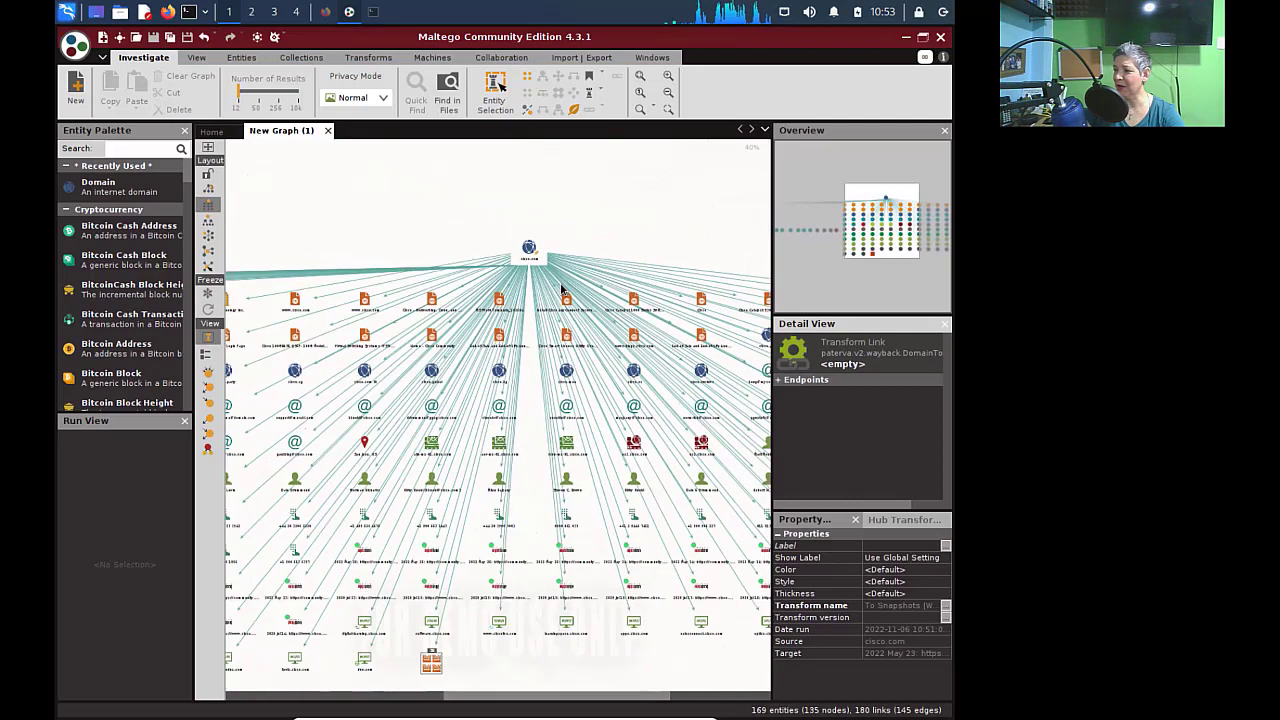
{"action": "scroll", "coordinate": [561, 289], "scroll_direction": "down", "scroll_amount": 2}
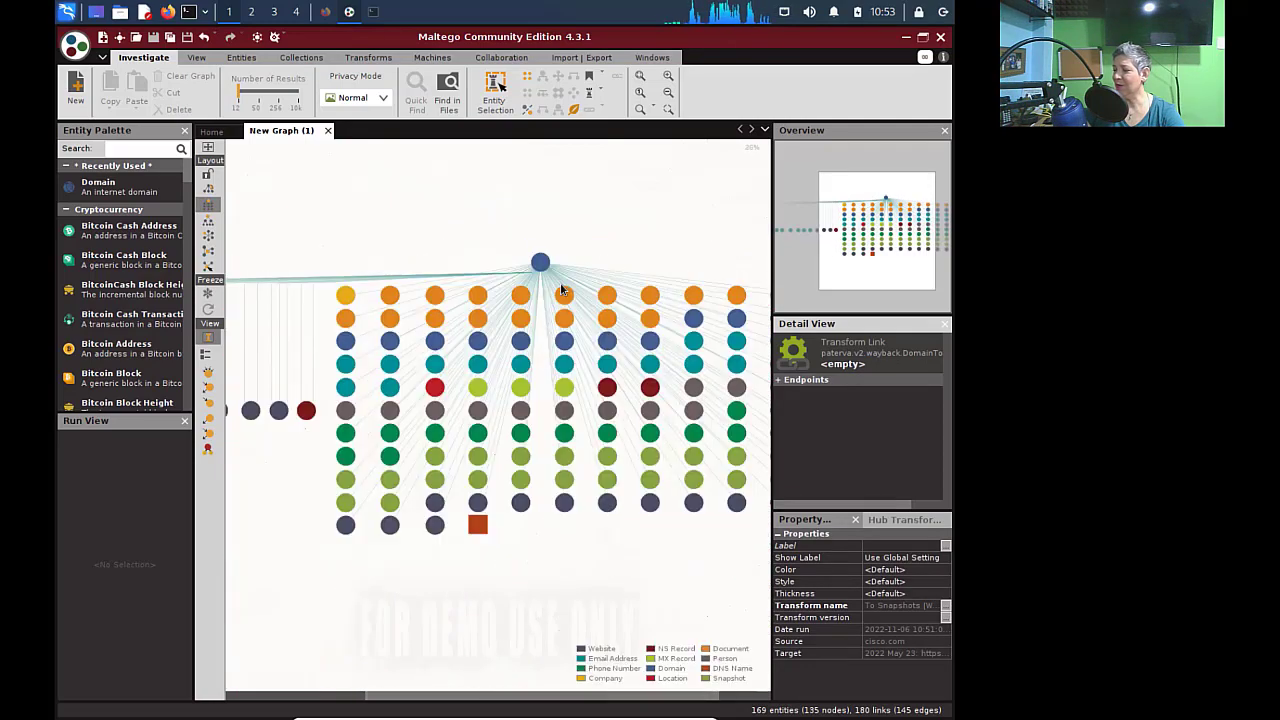
{"action": "scroll", "coordinate": [561, 288], "scroll_direction": "down", "scroll_amount": 1}
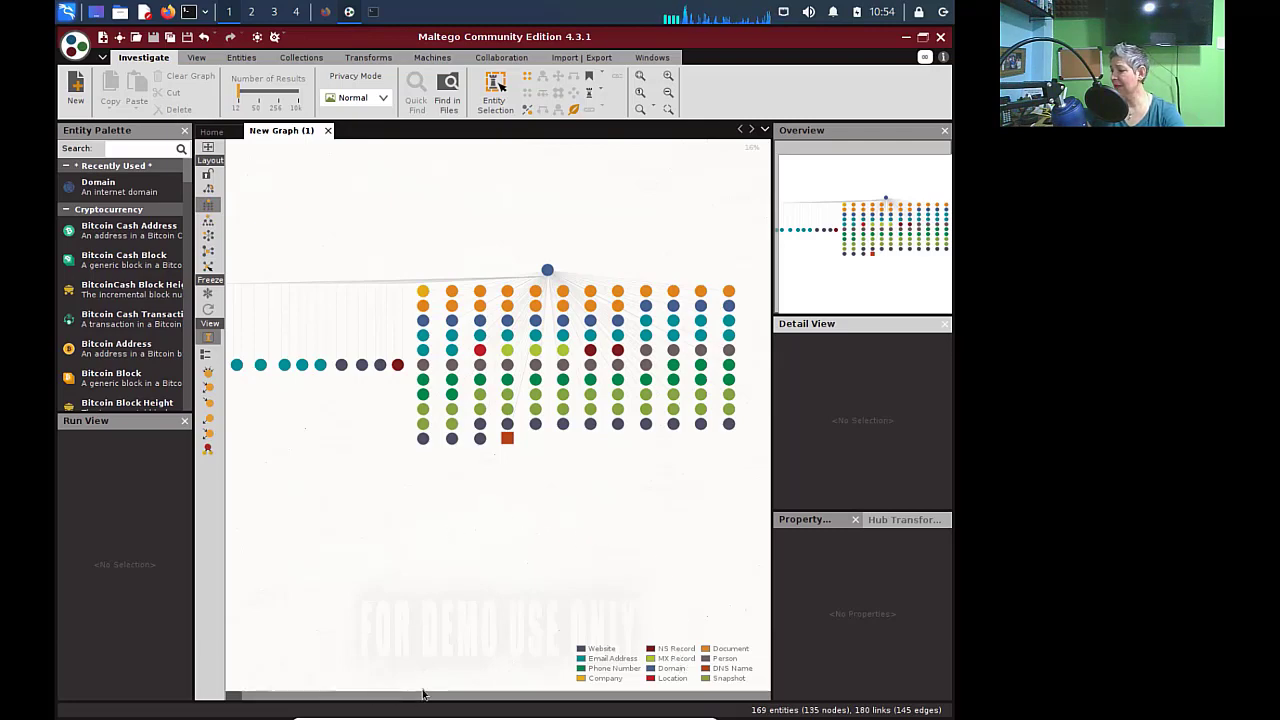
{"action": "left_click_drag", "start_coordinate": [437, 699], "coordinate": [383, 700]}
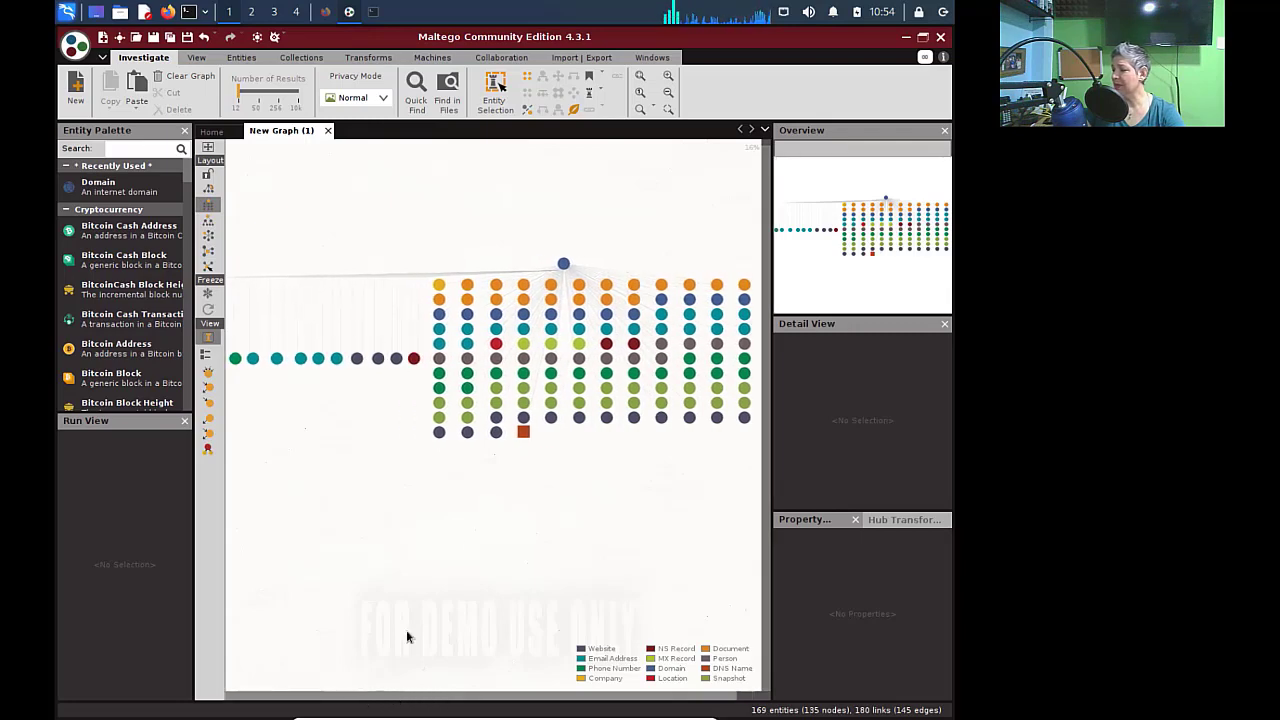
{"action": "scroll", "coordinate": [489, 542], "scroll_direction": "up", "scroll_amount": 4}
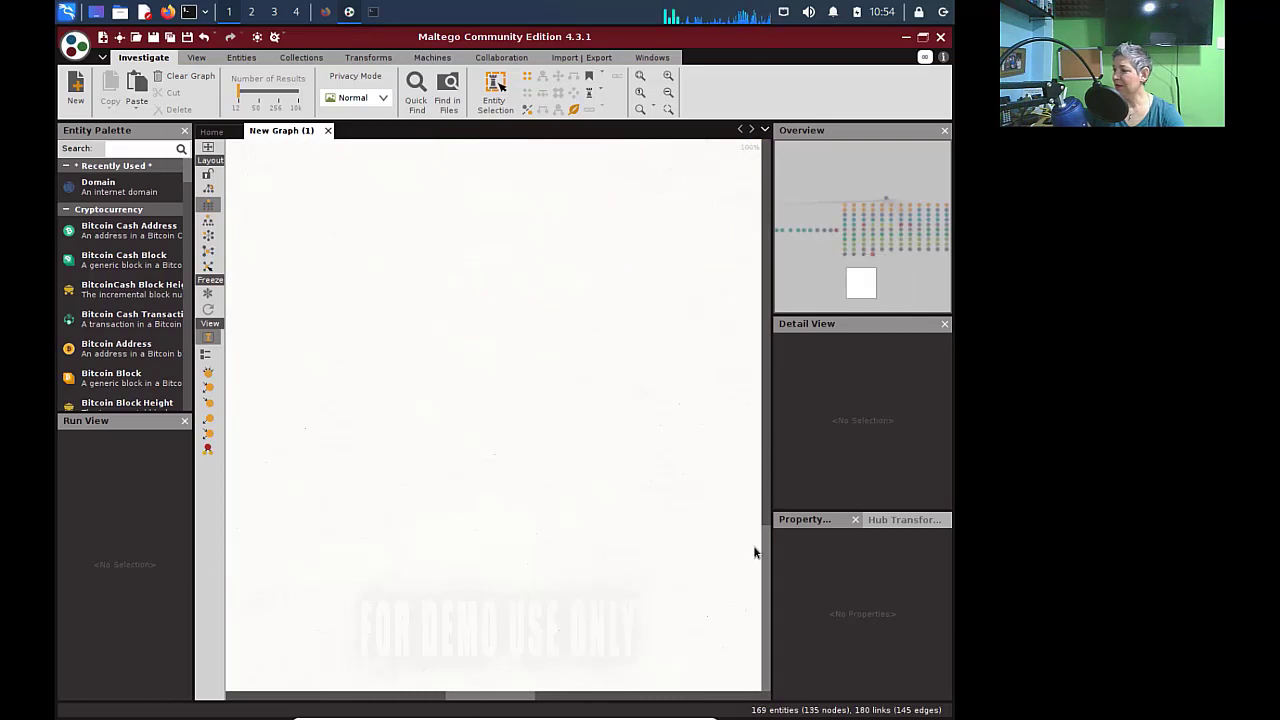
{"action": "left_click_drag", "start_coordinate": [768, 573], "coordinate": [760, 179]}
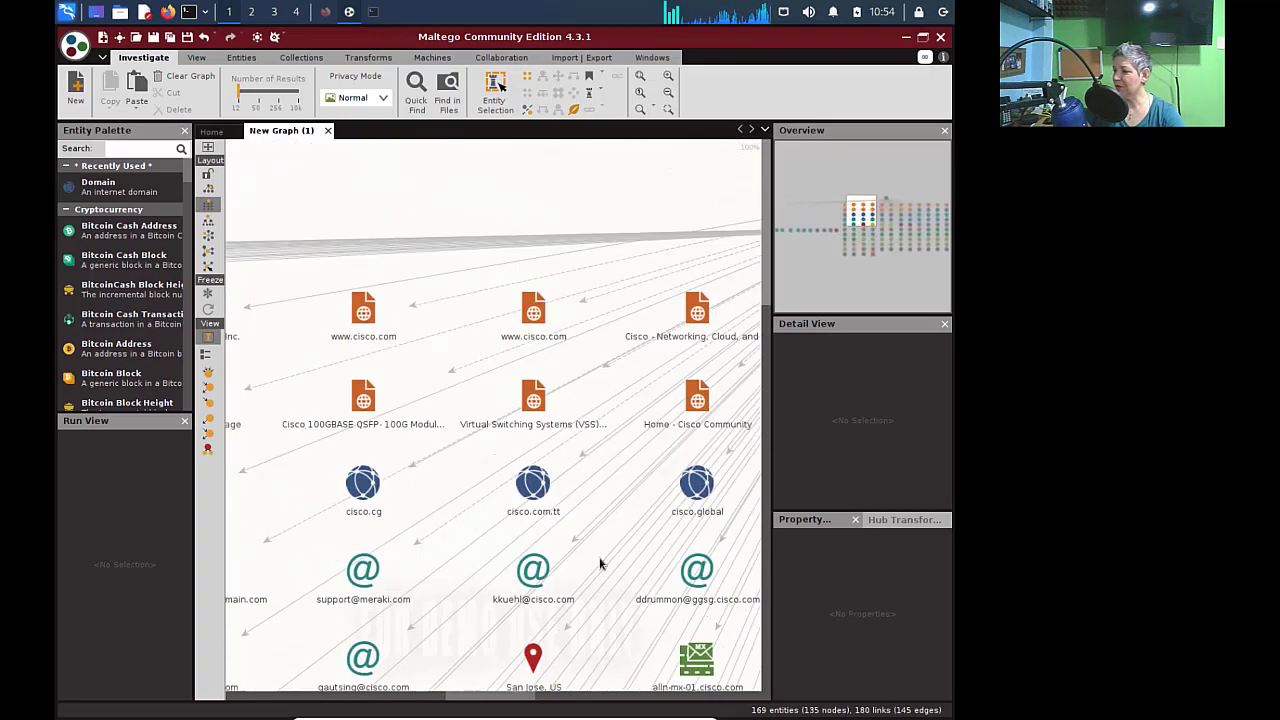
{"action": "left_click_drag", "start_coordinate": [515, 700], "coordinate": [596, 692]}
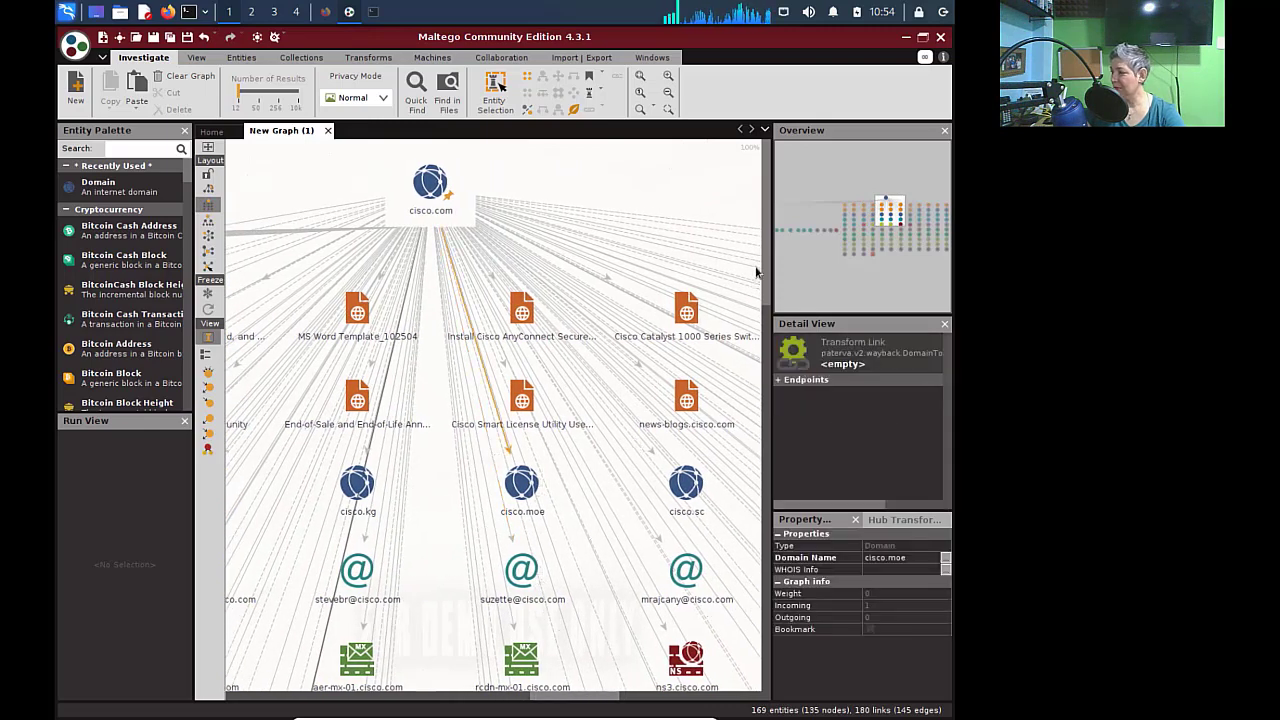
{"action": "left_click_drag", "start_coordinate": [768, 258], "coordinate": [759, 352]}
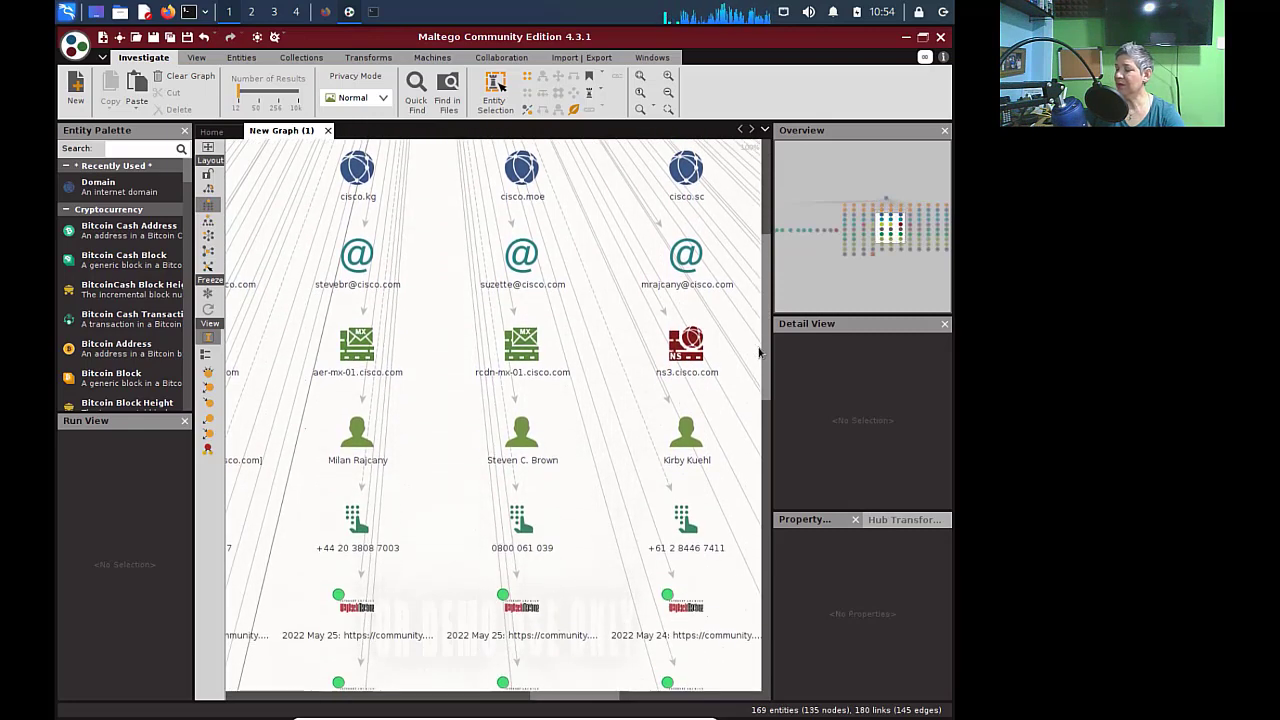
{"action": "left_click", "coordinate": [690, 370]}
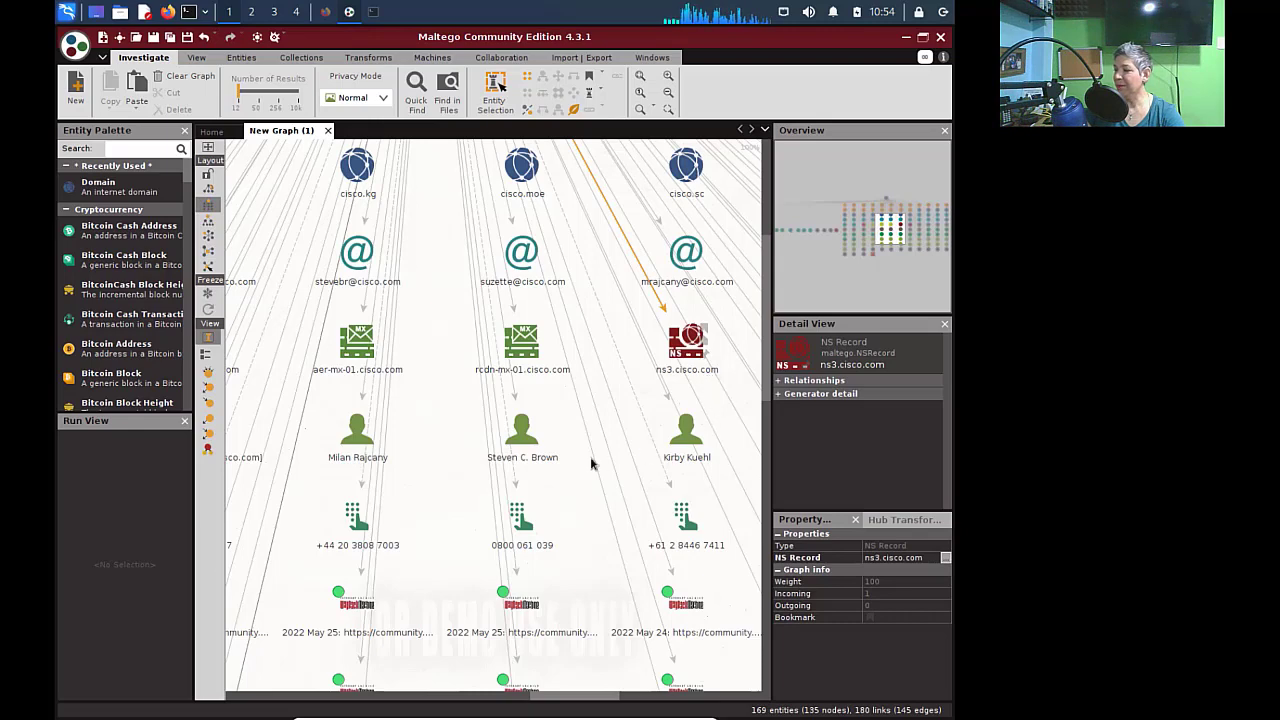
{"action": "left_click_drag", "start_coordinate": [557, 694], "coordinate": [618, 692]}
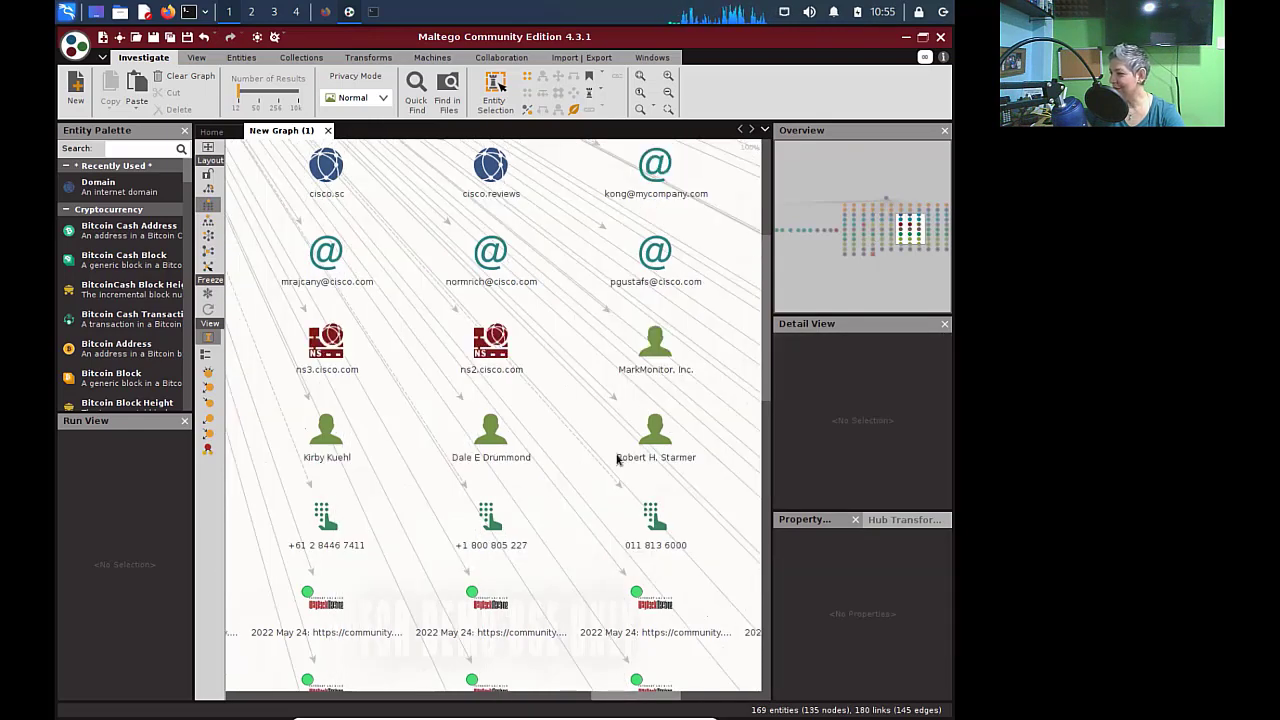
{"action": "left_click_drag", "start_coordinate": [617, 460], "coordinate": [618, 458]}
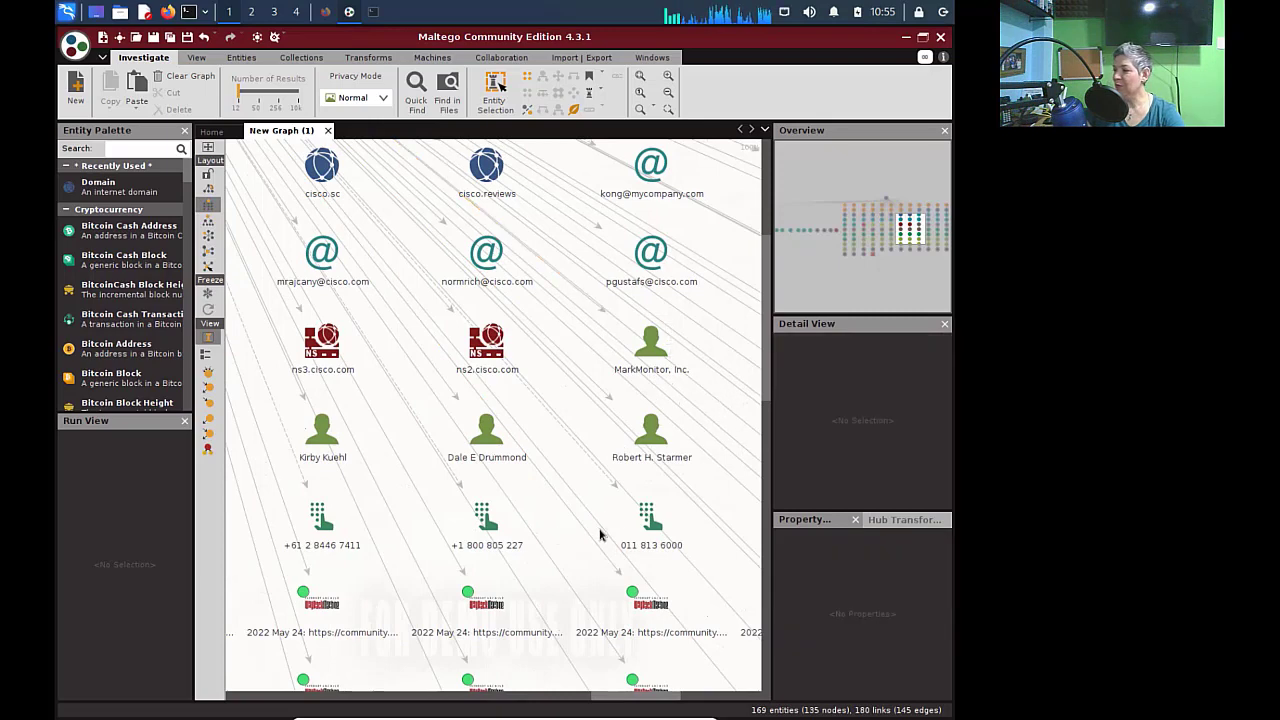
{"action": "left_click_drag", "start_coordinate": [768, 343], "coordinate": [770, 280]}
{"action": "left_click", "coordinate": [655, 318]}
{"action": "left_click", "coordinate": [478, 398]}
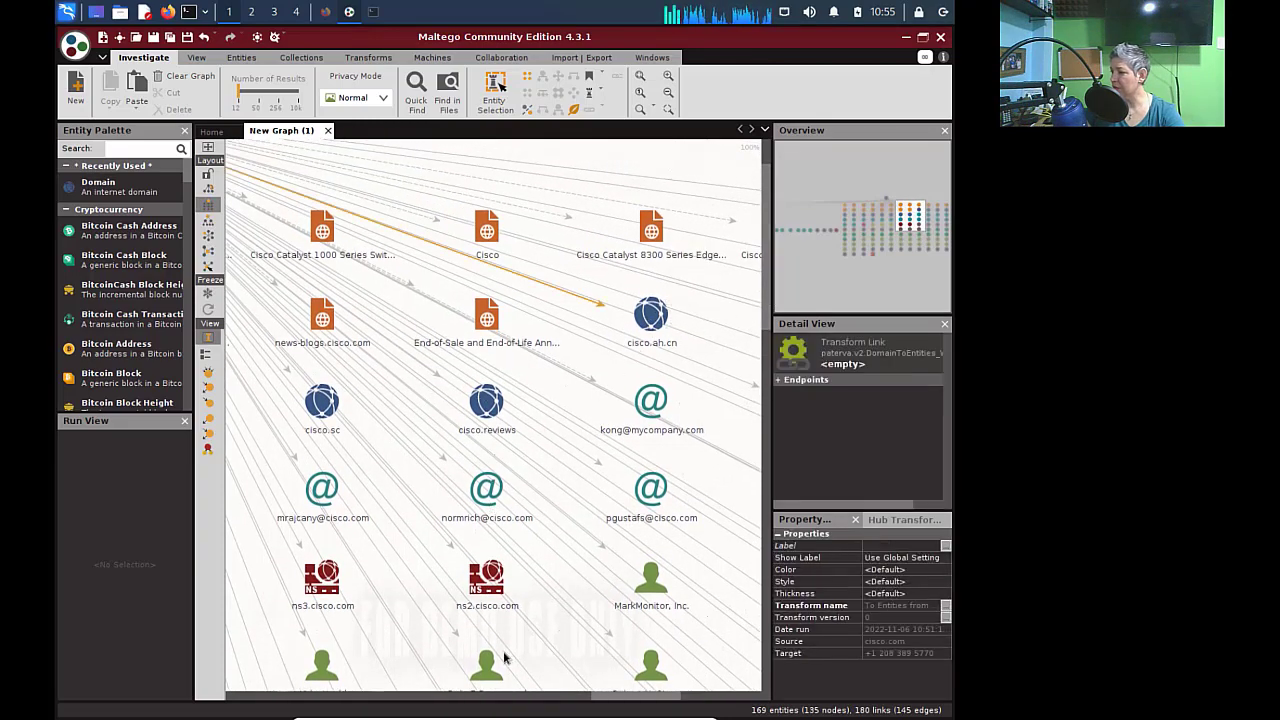
{"action": "left_click_drag", "start_coordinate": [645, 697], "coordinate": [530, 697]}
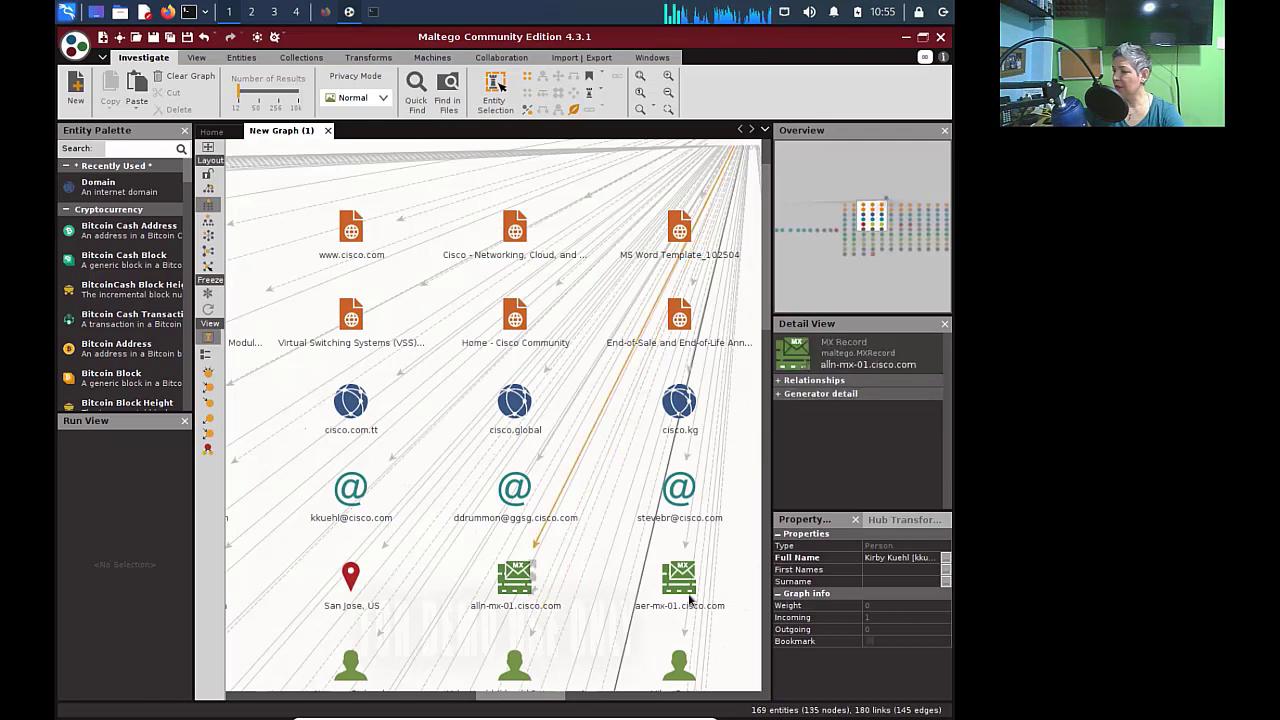
{"action": "left_click", "coordinate": [728, 500]}
{"action": "left_click_drag", "start_coordinate": [770, 295], "coordinate": [763, 432]}
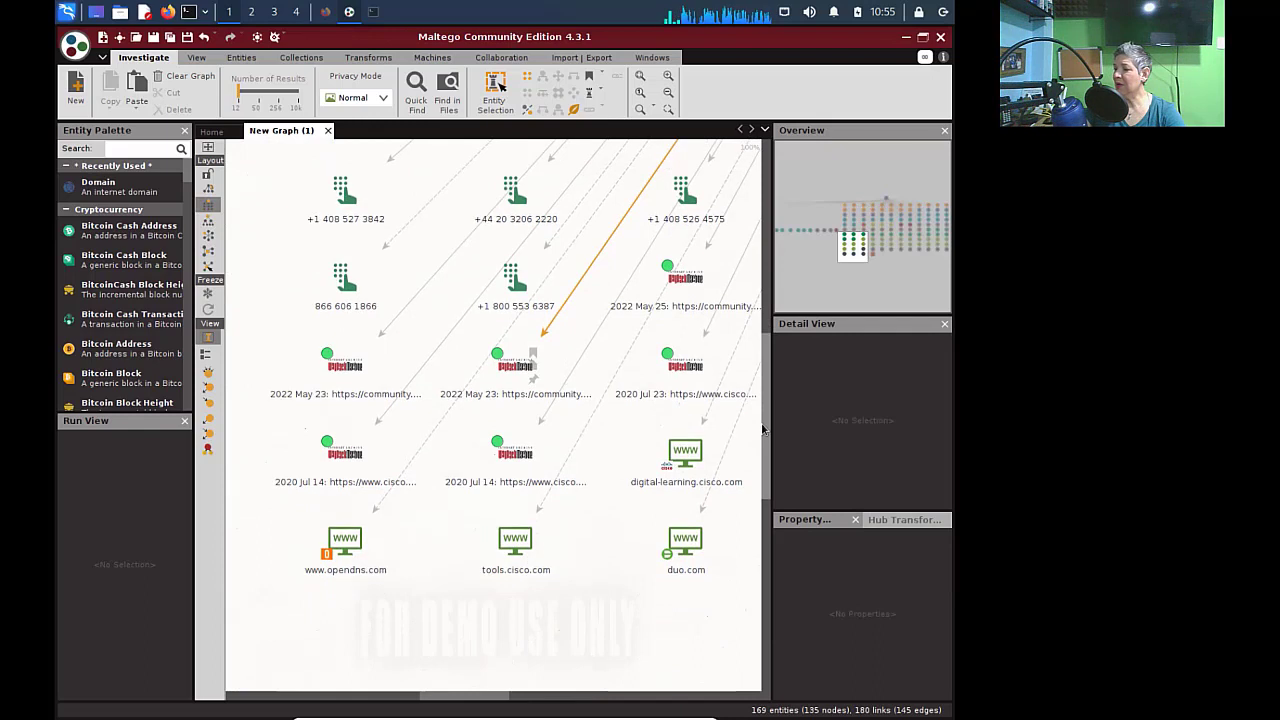
{"action": "left_click", "coordinate": [343, 370]}
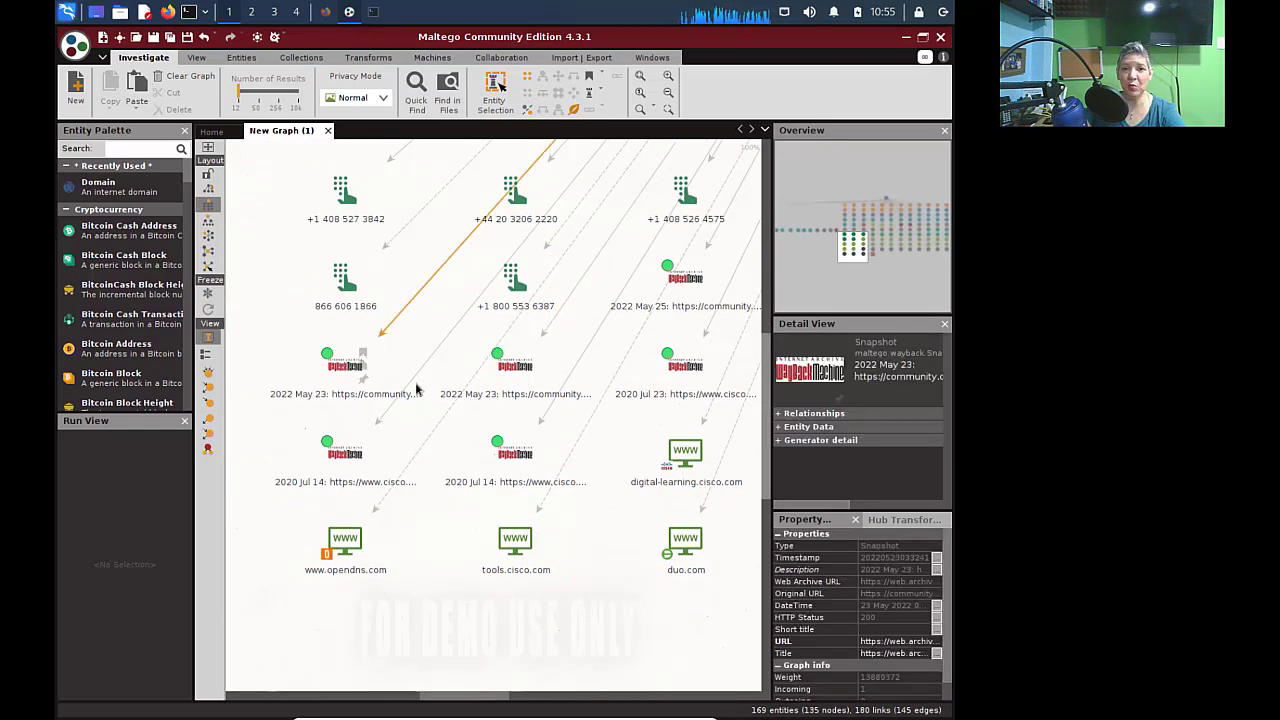
{"action": "left_click", "coordinate": [400, 608]}
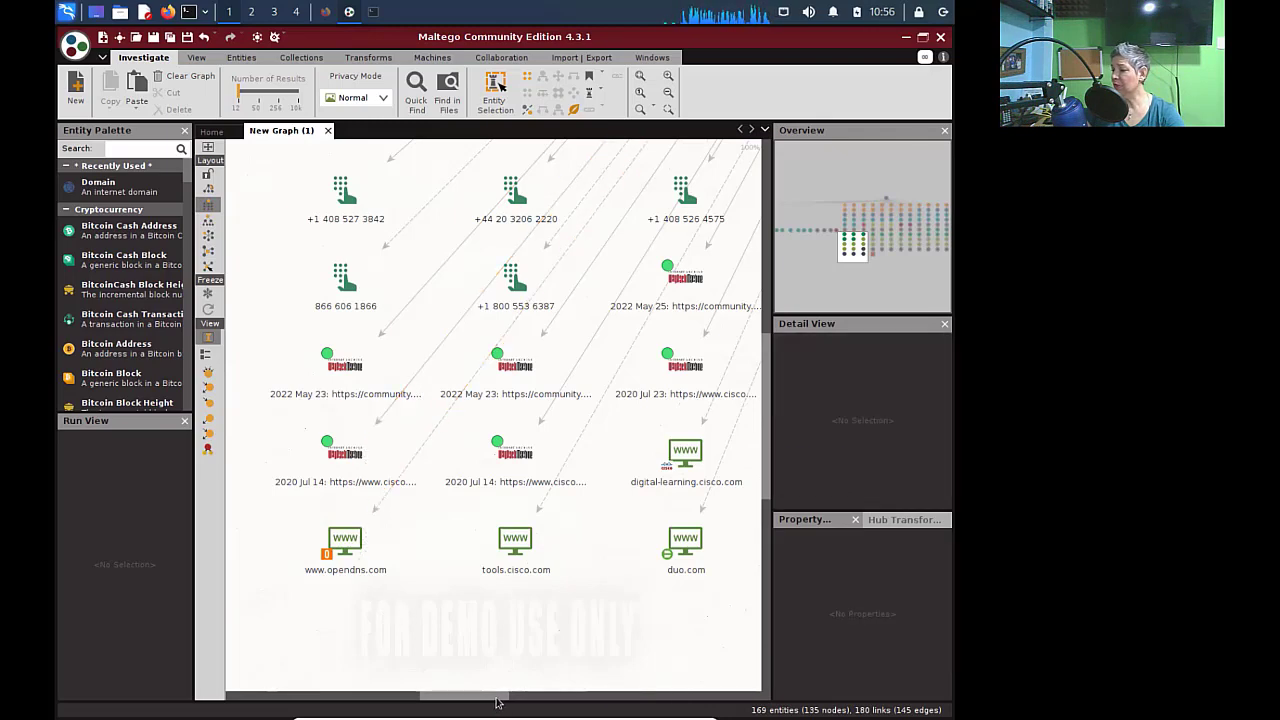
{"action": "left_click_drag", "start_coordinate": [497, 703], "coordinate": [560, 697]}
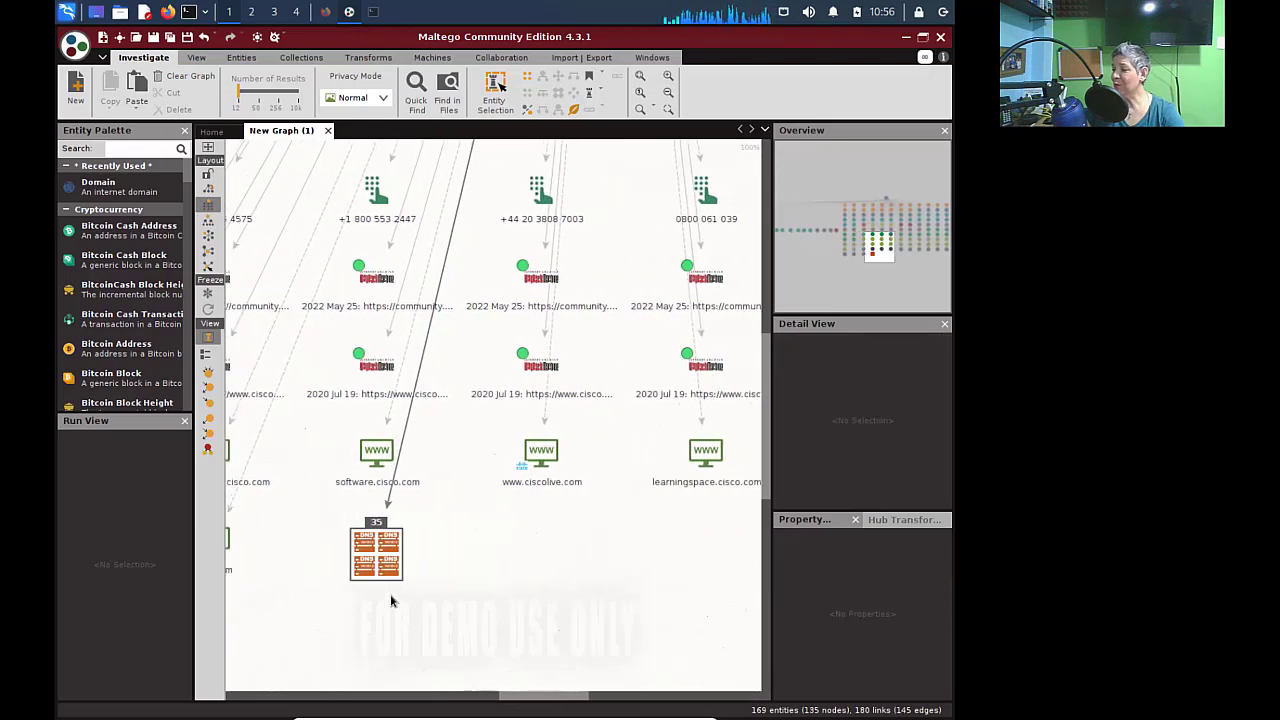
{"action": "double_click", "coordinate": [379, 538]}
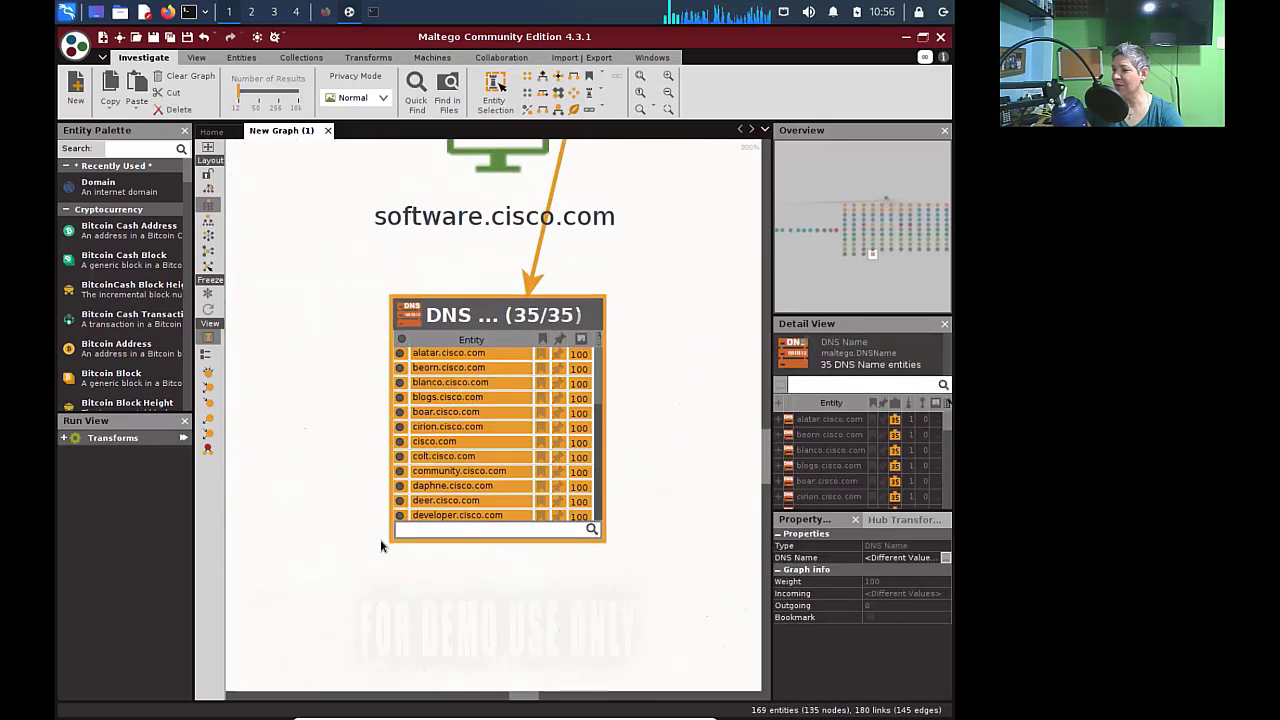
{"action": "left_click", "coordinate": [482, 354]}
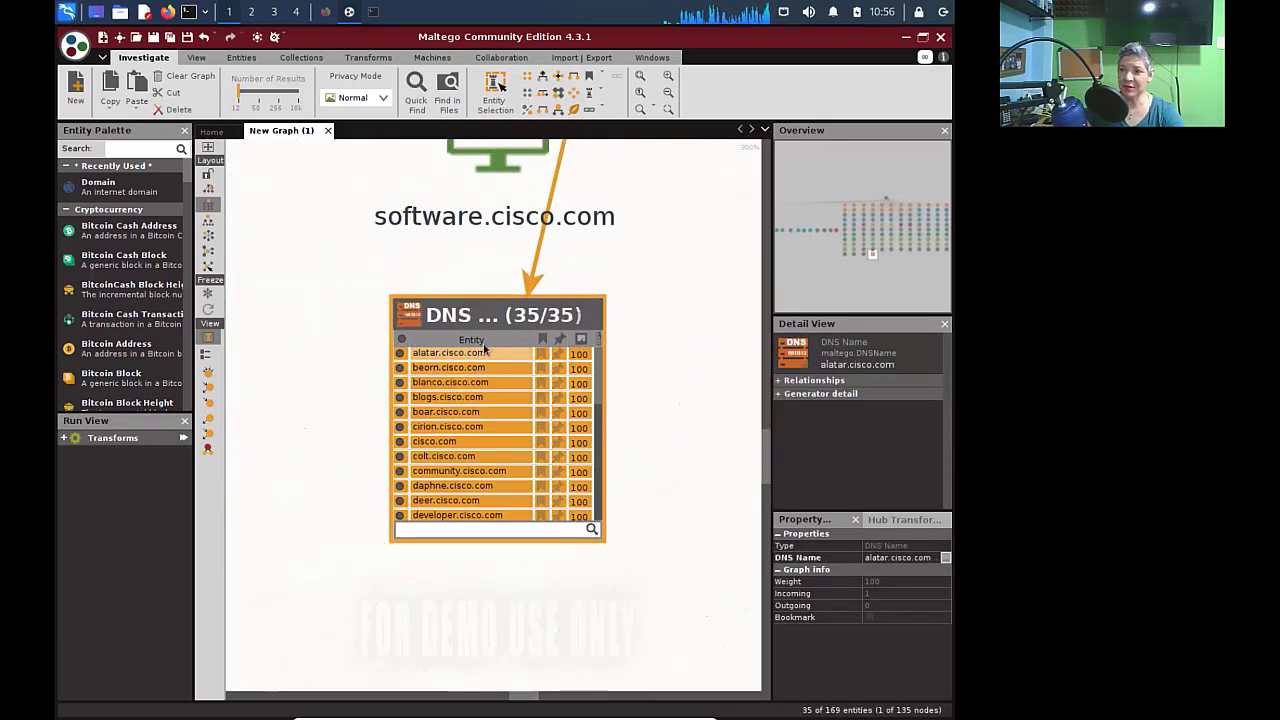
{"action": "left_click", "coordinate": [479, 519]}
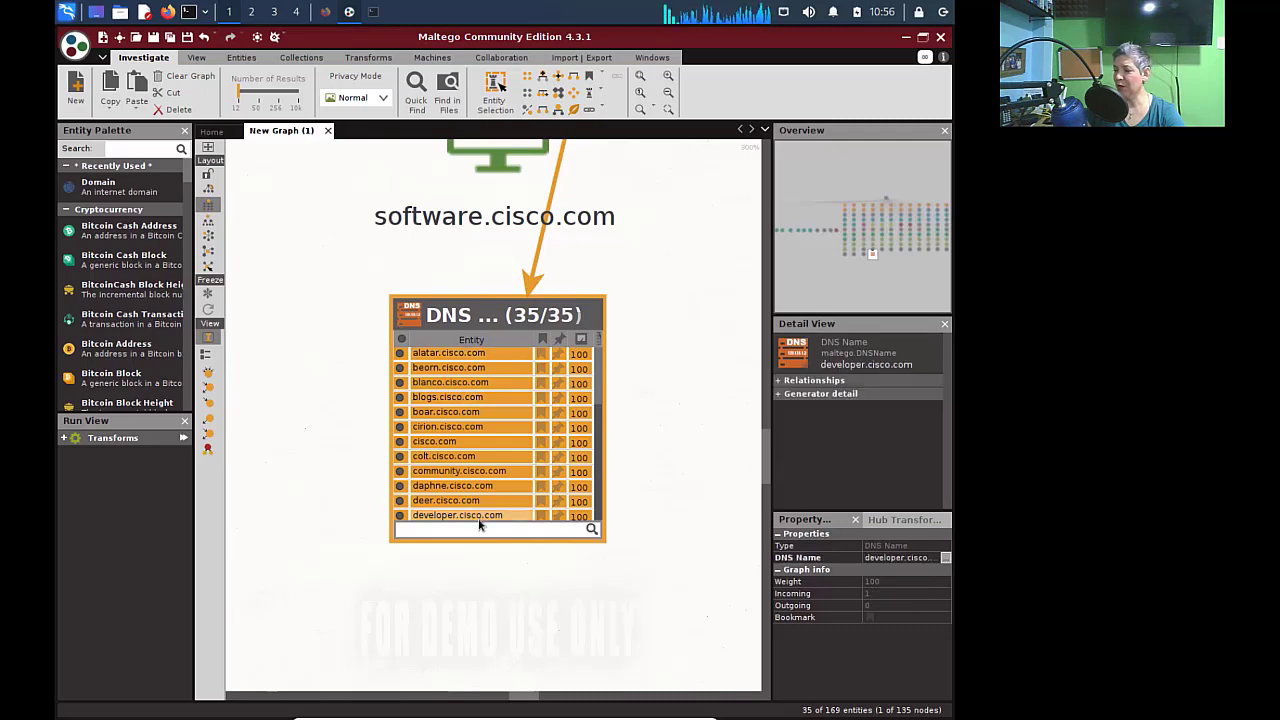
{"action": "left_click", "coordinate": [458, 353]}
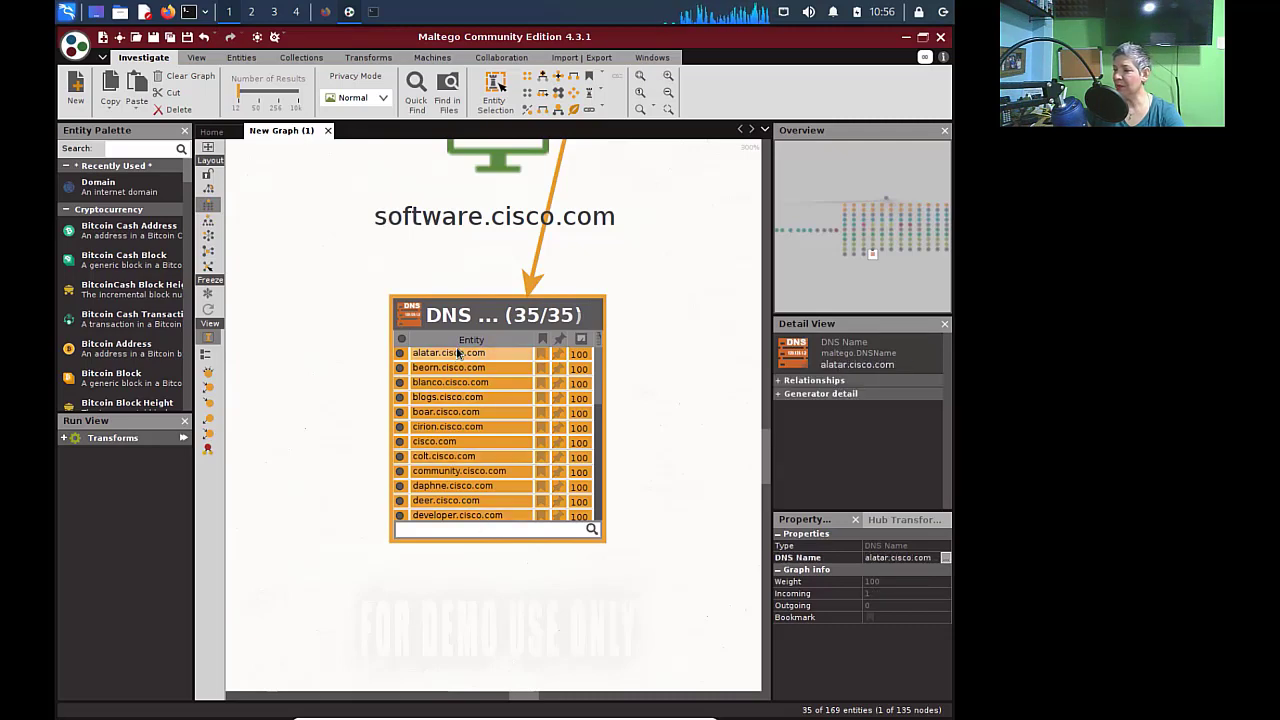
{"action": "left_click", "coordinate": [432, 368]}
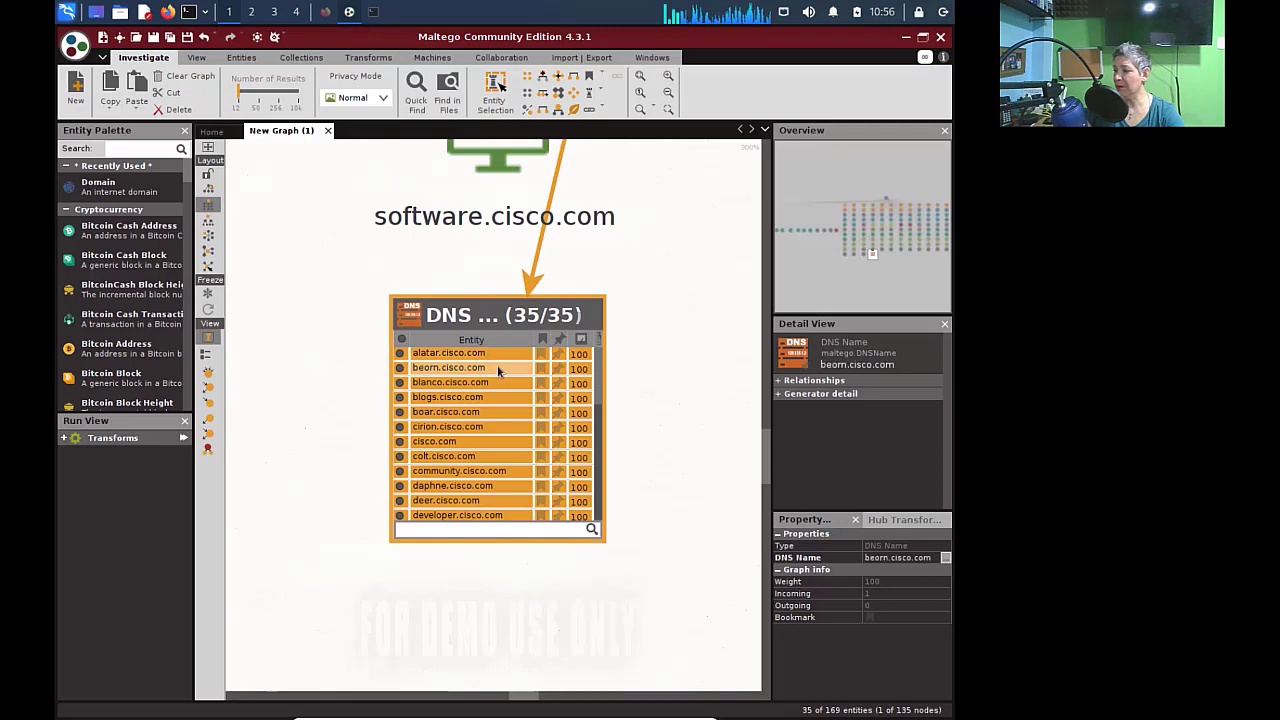
{"action": "left_click", "coordinate": [490, 384]}
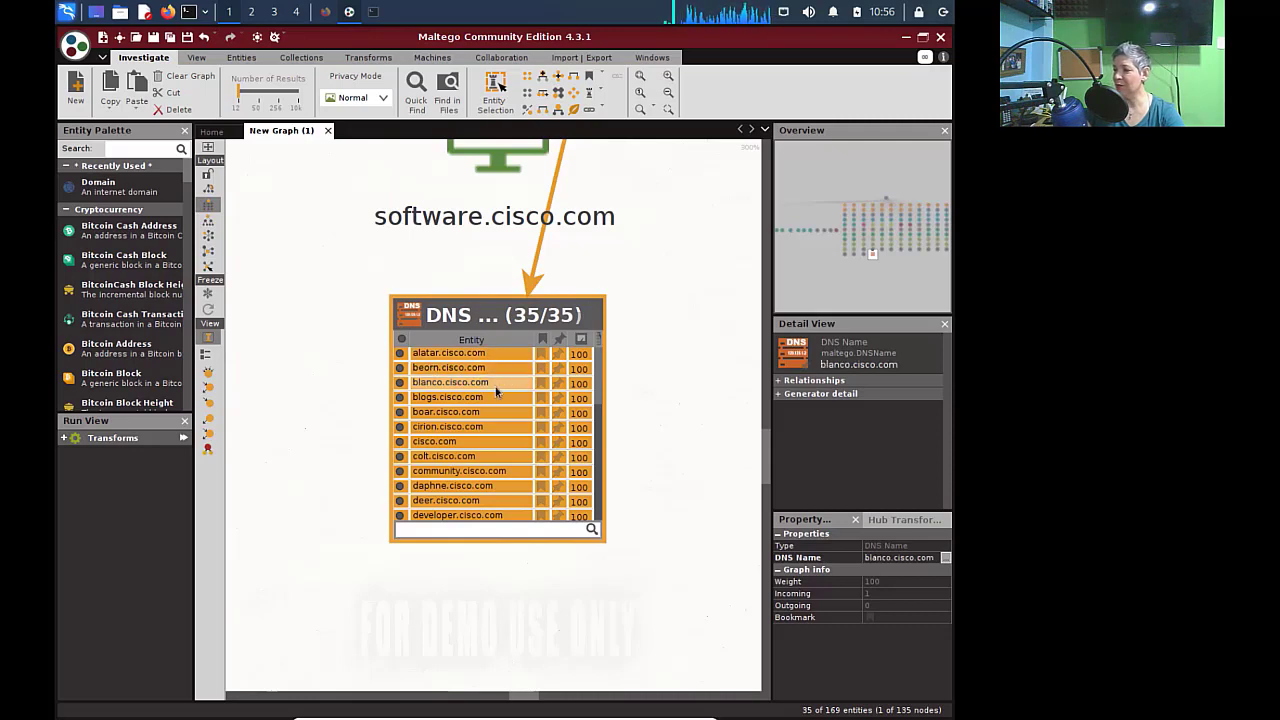
{"action": "left_click", "coordinate": [476, 540]}
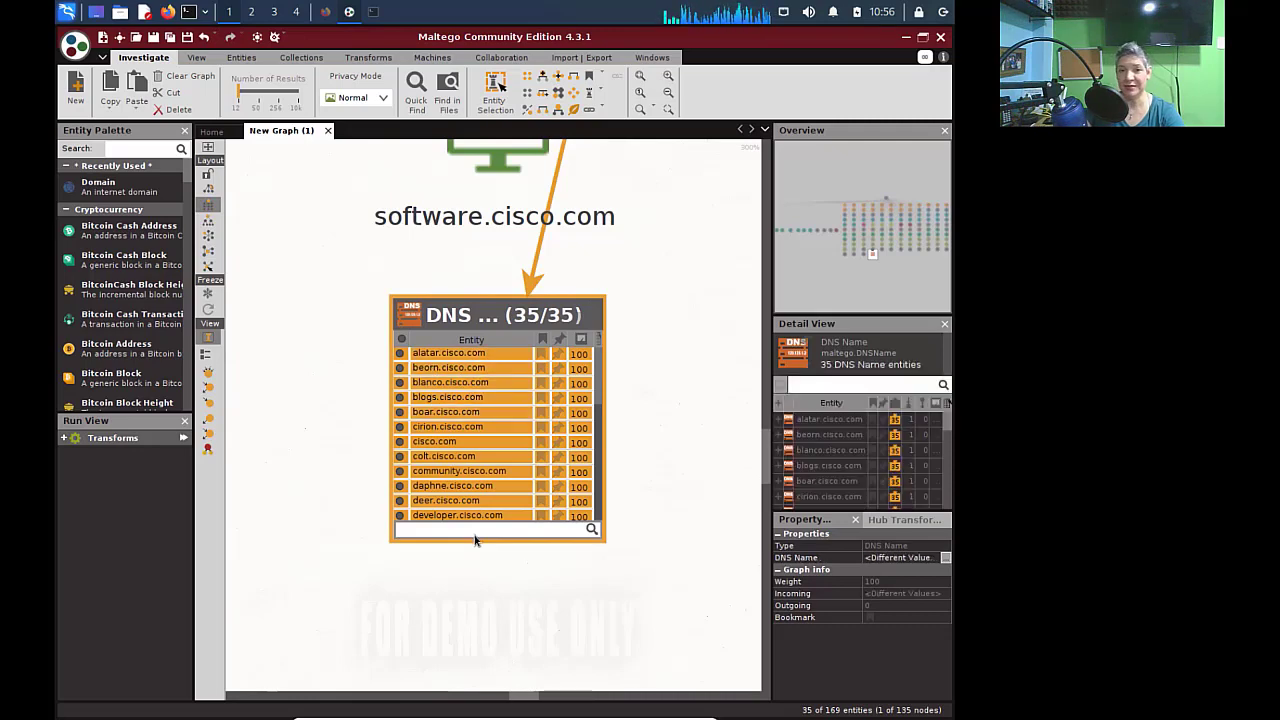
{"action": "left_click", "coordinate": [643, 331]}
{"action": "left_click_drag", "start_coordinate": [562, 699], "coordinate": [567, 701]}
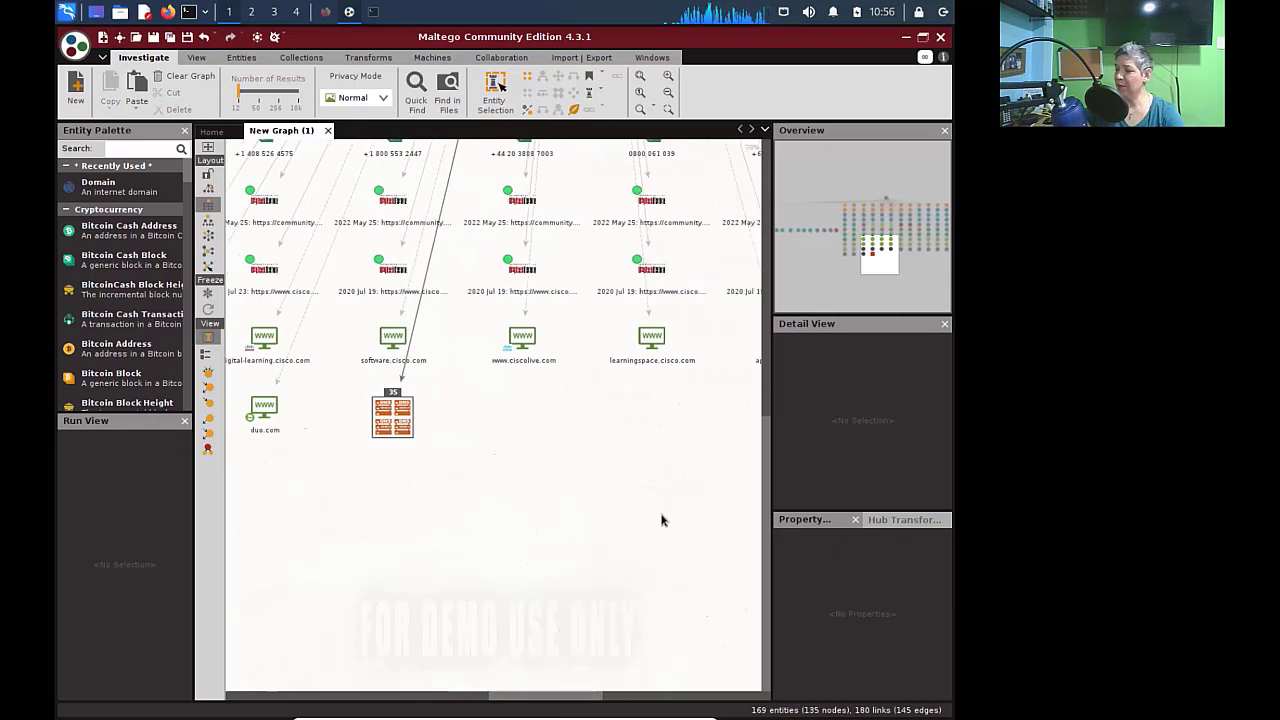
- Box-select the four cisco.com website nodes and bring up their transforms menu
{"action": "left_click_drag", "start_coordinate": [720, 321], "coordinate": [232, 372]}
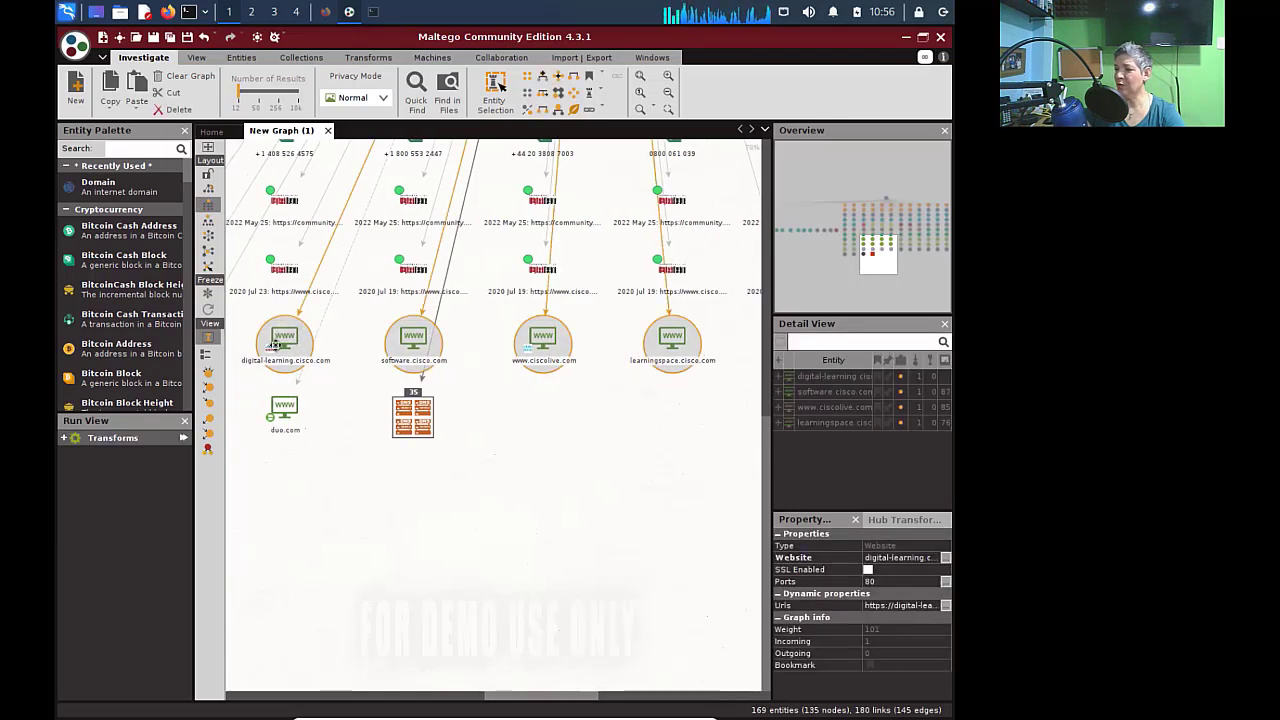
{"action": "right_click", "coordinate": [680, 345]}
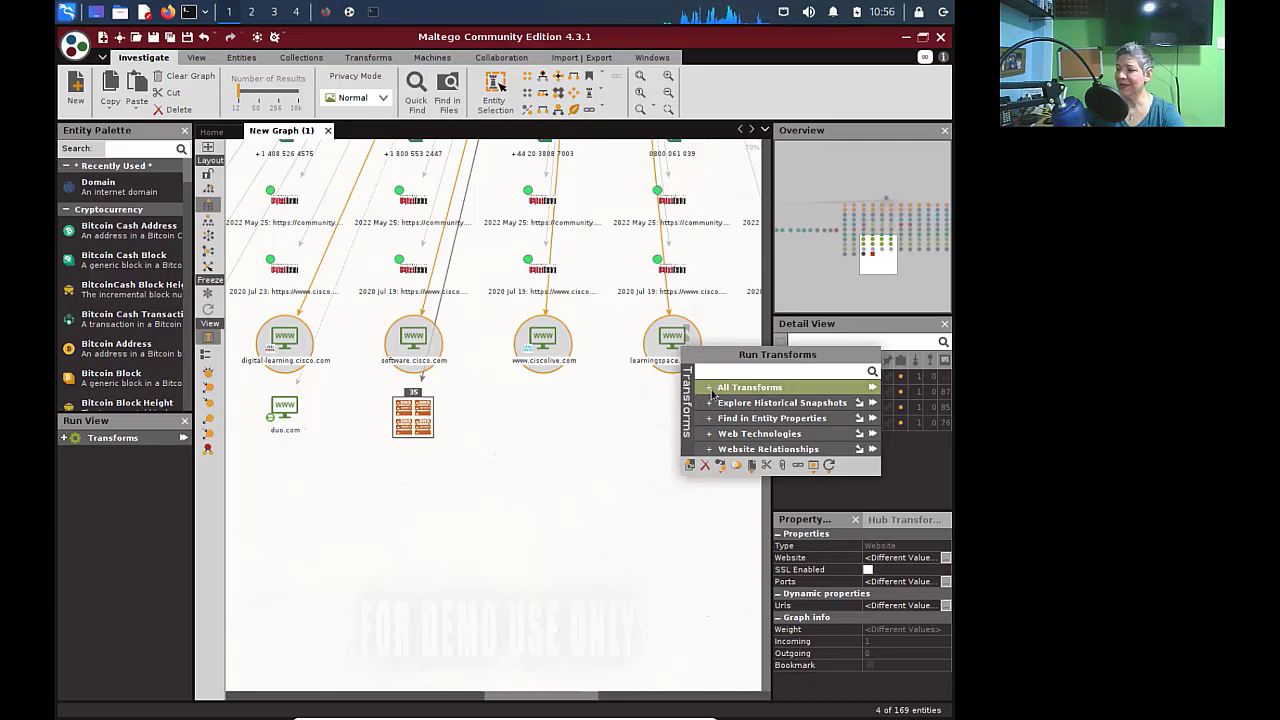
- Run To IP Address [DNS] from All Transforms on the four selected websites
{"action": "left_click", "coordinate": [711, 390]}
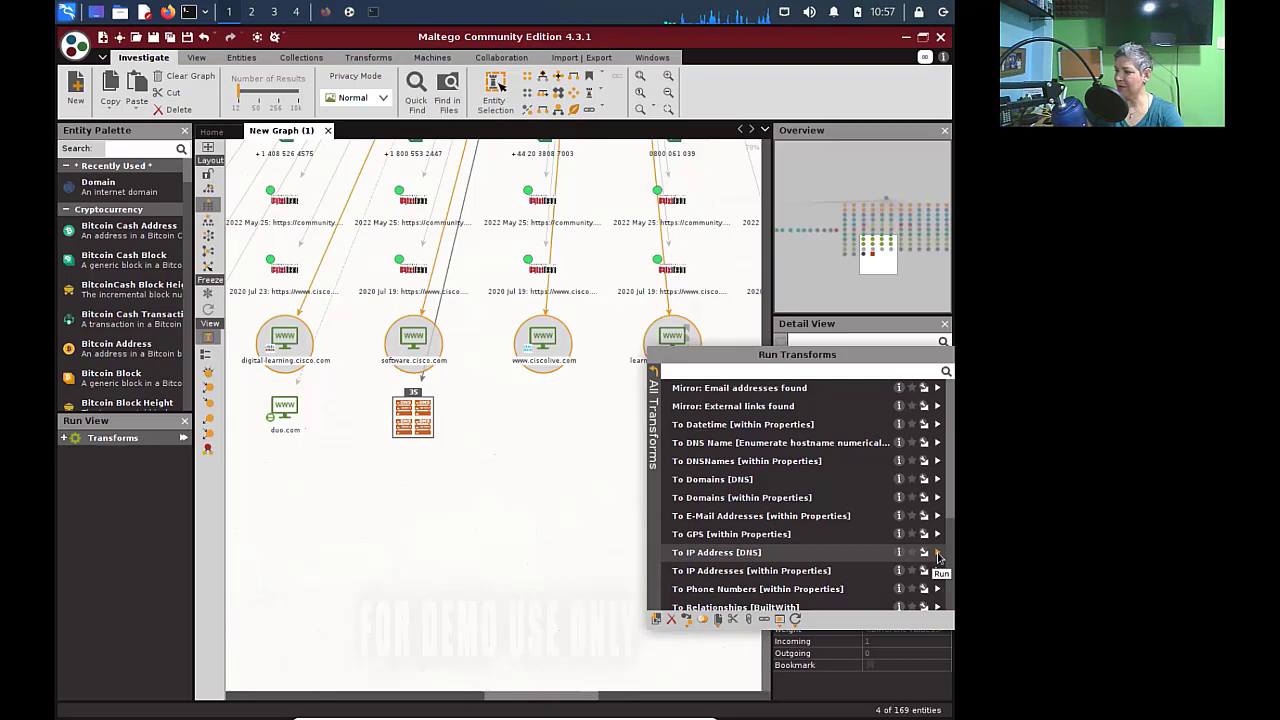
{"action": "left_click", "coordinate": [938, 553]}
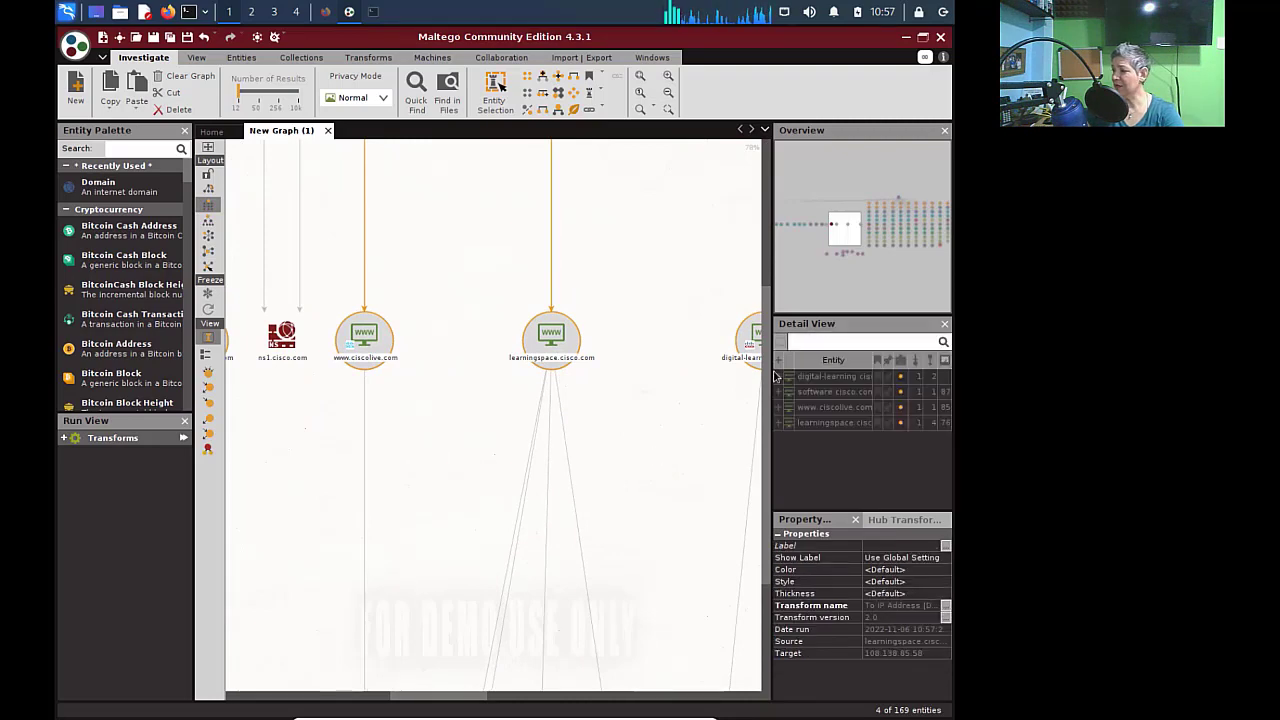
- Inspect learningspace.cisco.com's resolved IPs like 108.138.85.58, then box-select five IP nodes
{"action": "left_click_drag", "start_coordinate": [770, 383], "coordinate": [770, 520]}
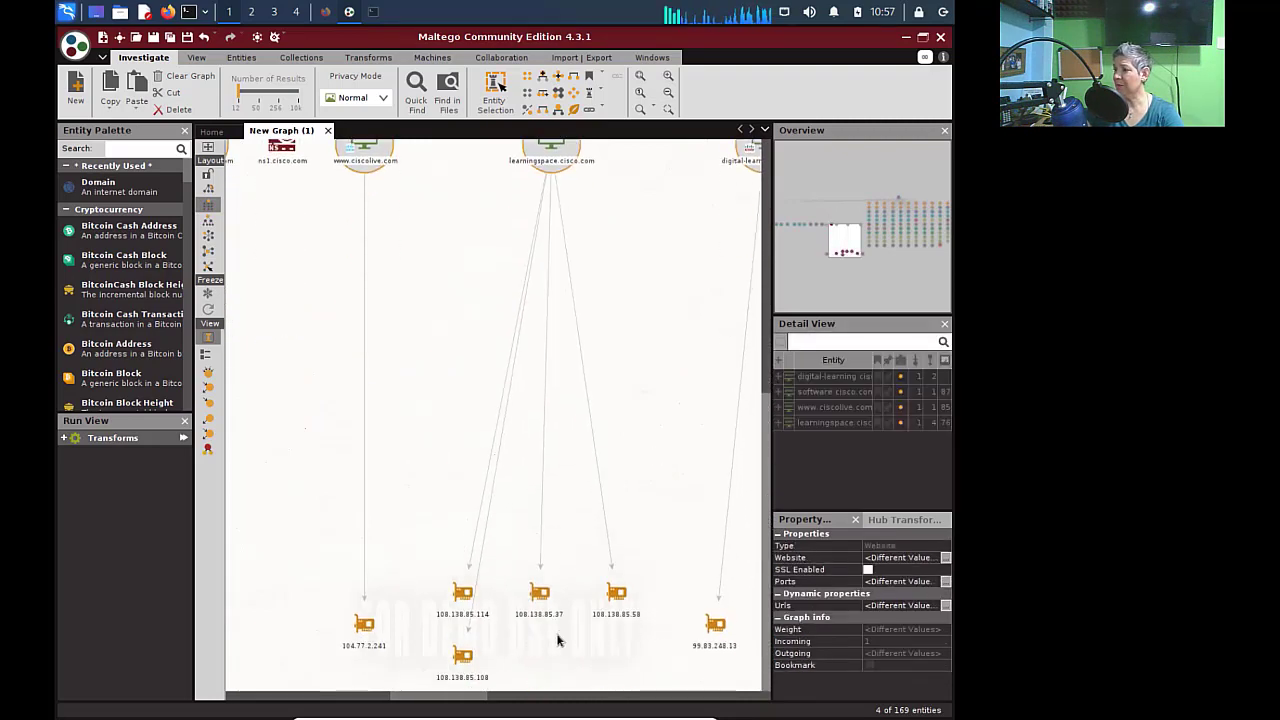
{"action": "left_click", "coordinate": [549, 166]}
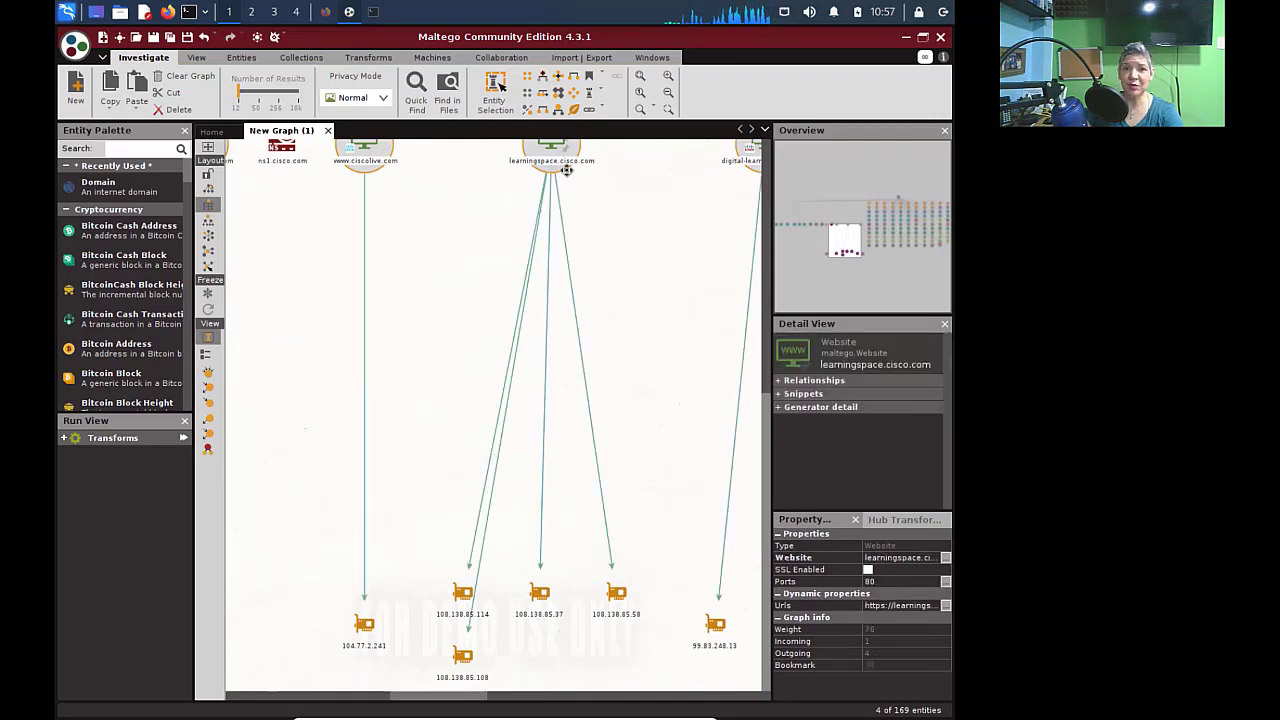
{"action": "left_click", "coordinate": [481, 514]}
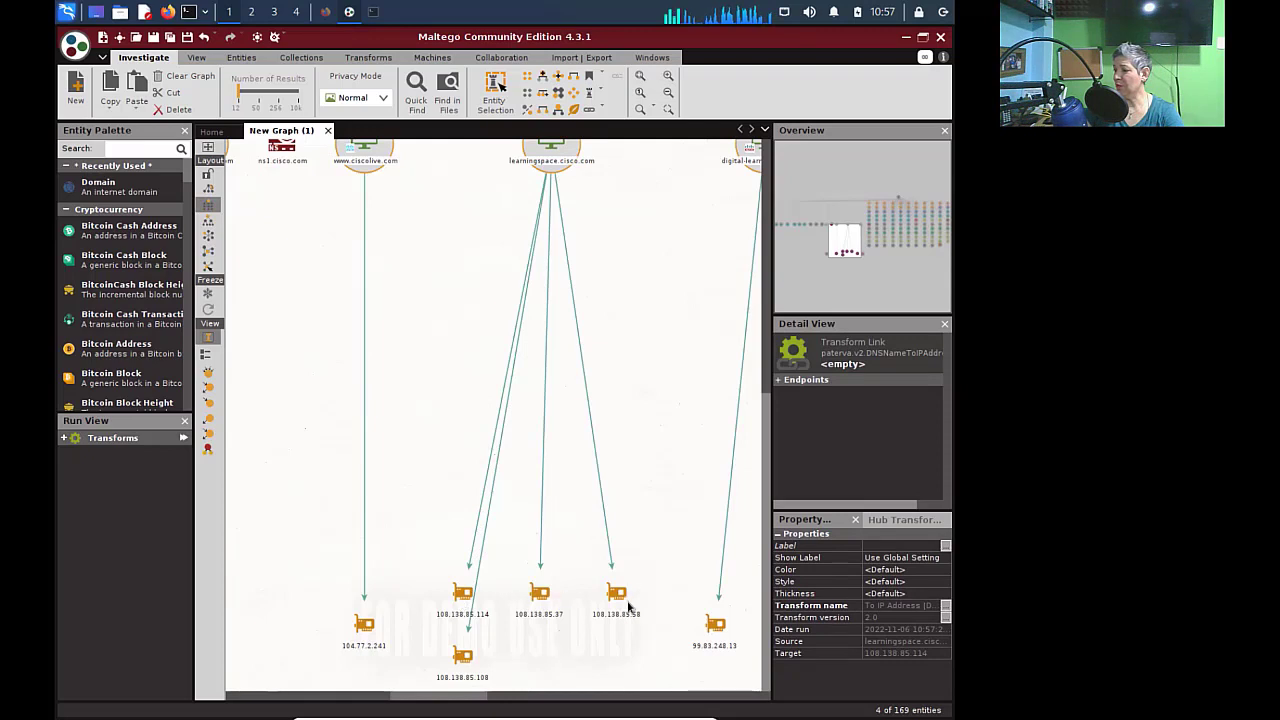
{"action": "left_click", "coordinate": [616, 592]}
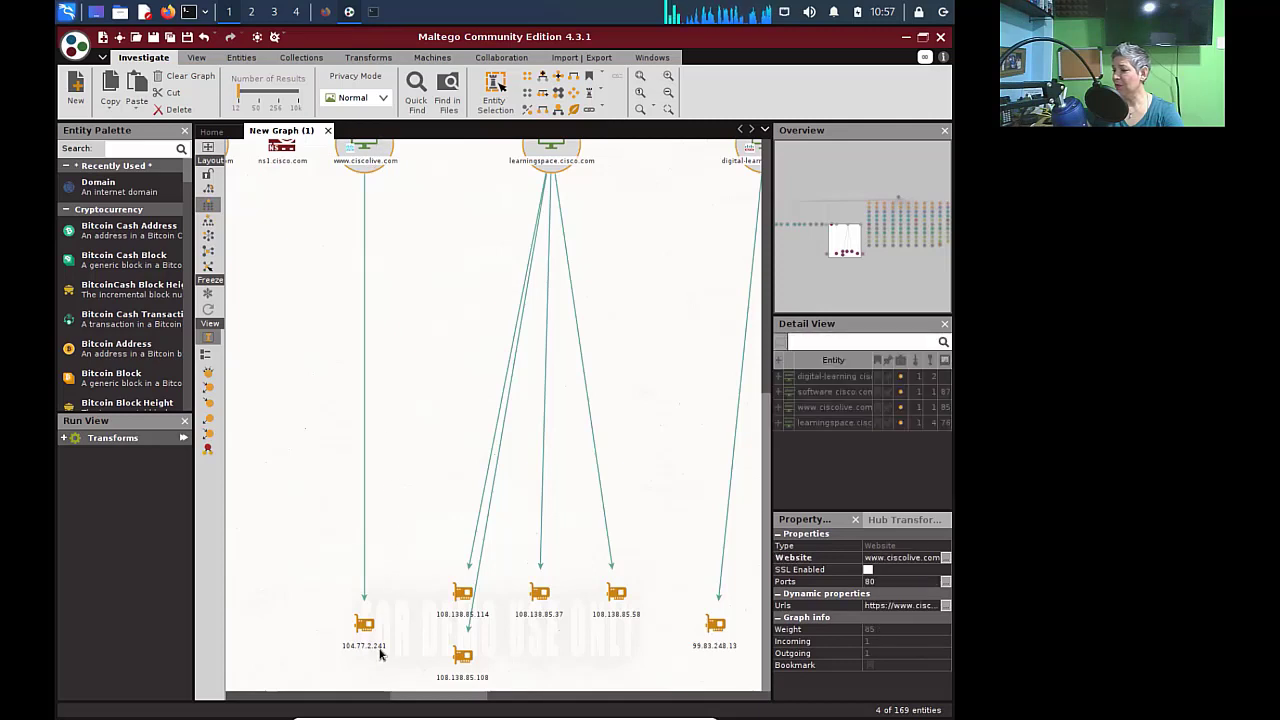
{"action": "scroll", "coordinate": [380, 655], "scroll_direction": "right", "scroll_amount": 5}
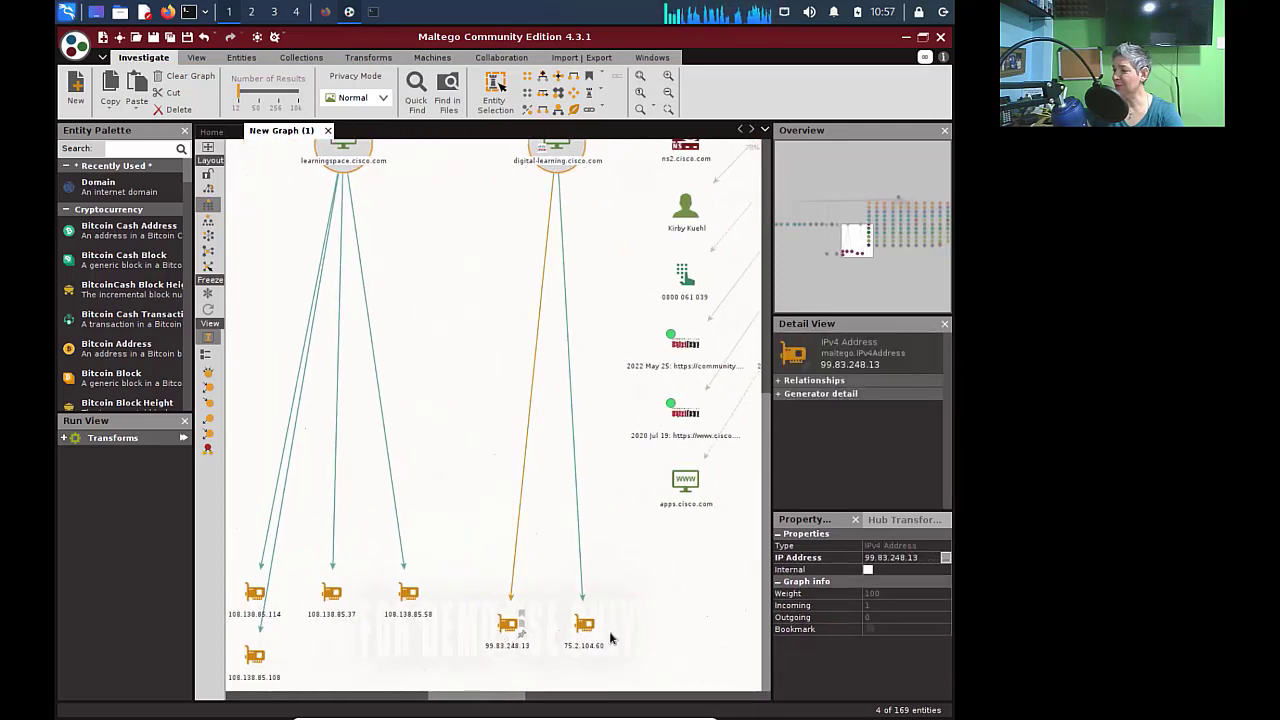
{"action": "scroll", "coordinate": [460, 688], "scroll_direction": "left", "scroll_amount": 8}
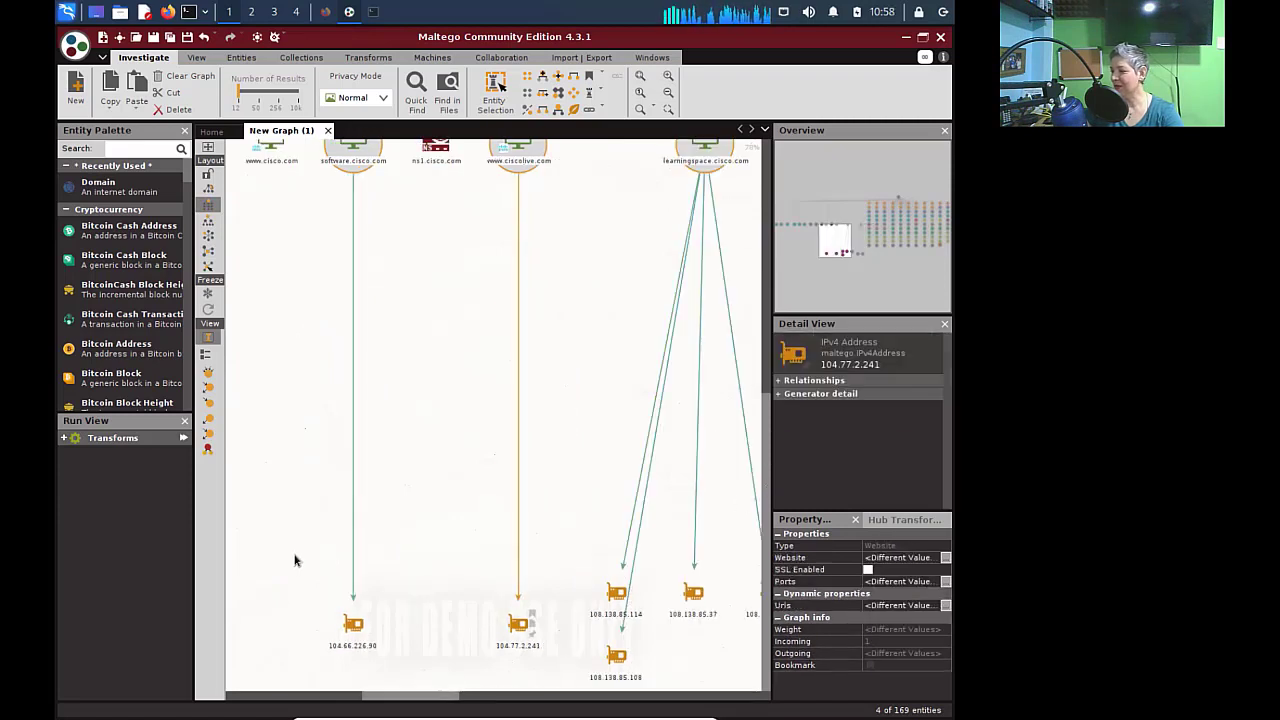
{"action": "left_click_drag", "start_coordinate": [294, 556], "coordinate": [720, 680]}
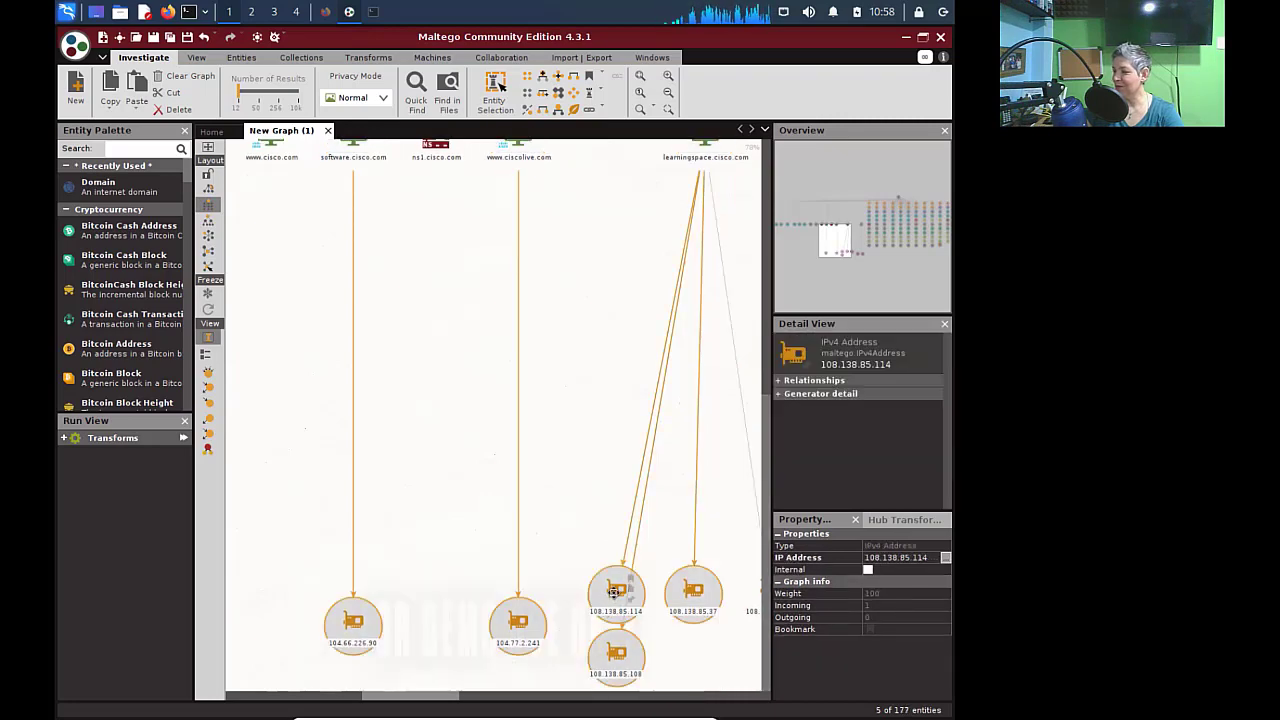
{"action": "right_click", "coordinate": [613, 591]}
{"action": "left_click", "coordinate": [638, 479]}
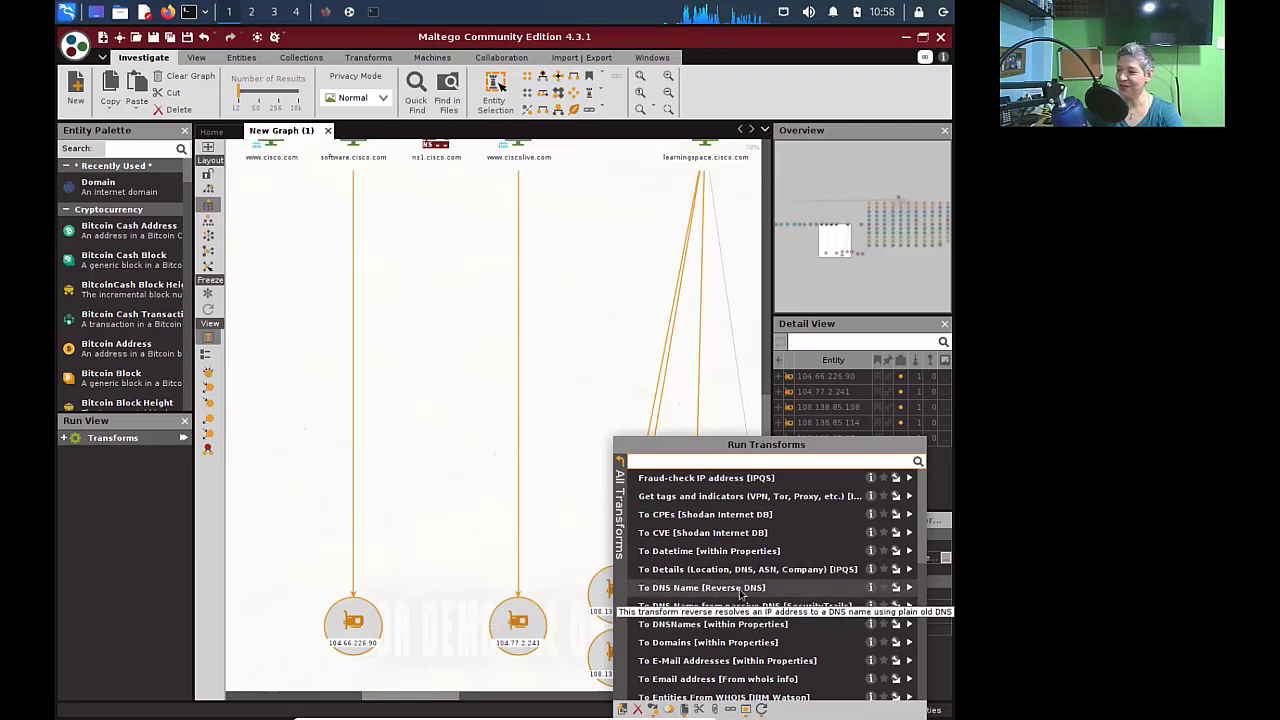
{"action": "left_click", "coordinate": [910, 590]}
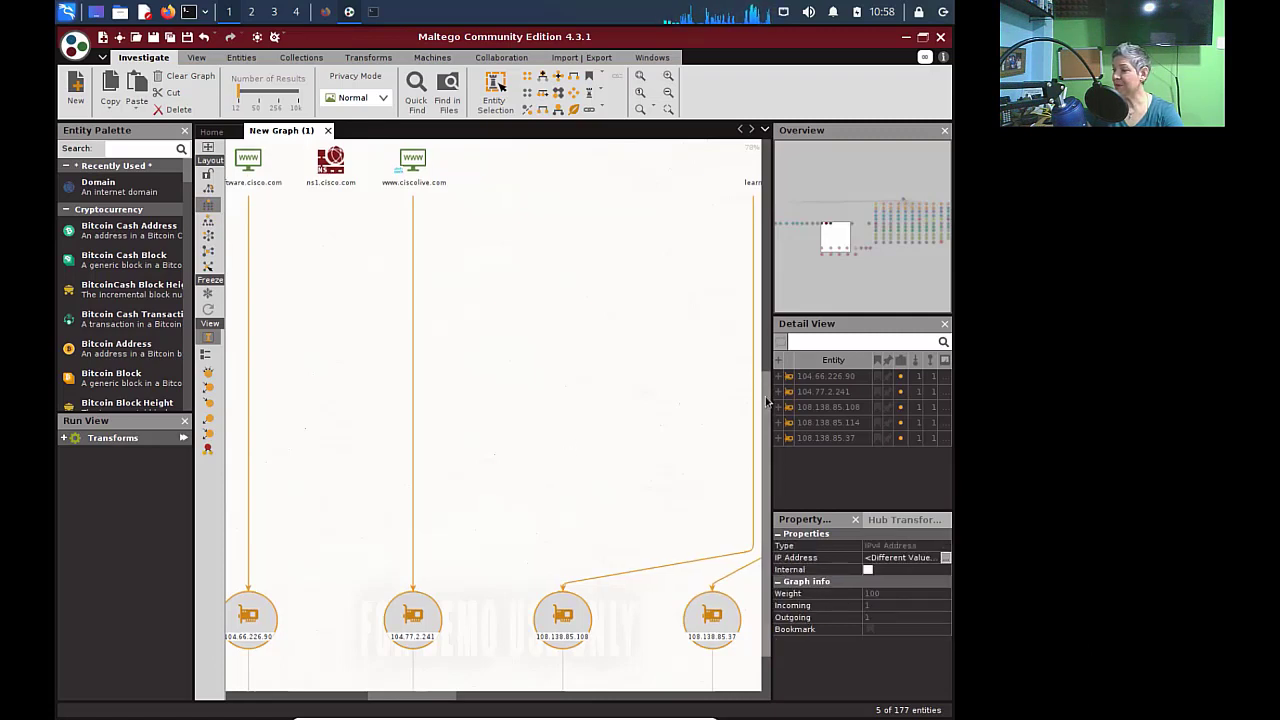
{"action": "left_click_drag", "start_coordinate": [766, 410], "coordinate": [766, 491]}
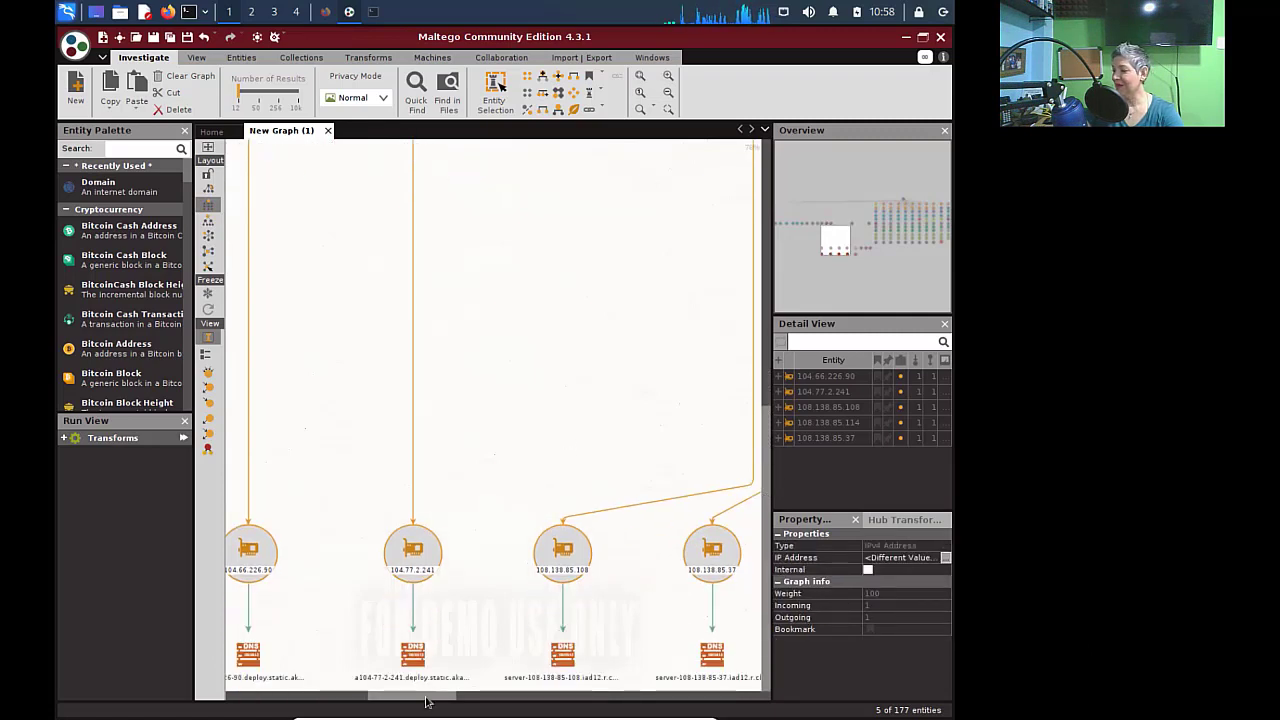
{"action": "left_click_drag", "start_coordinate": [420, 703], "coordinate": [489, 705]}
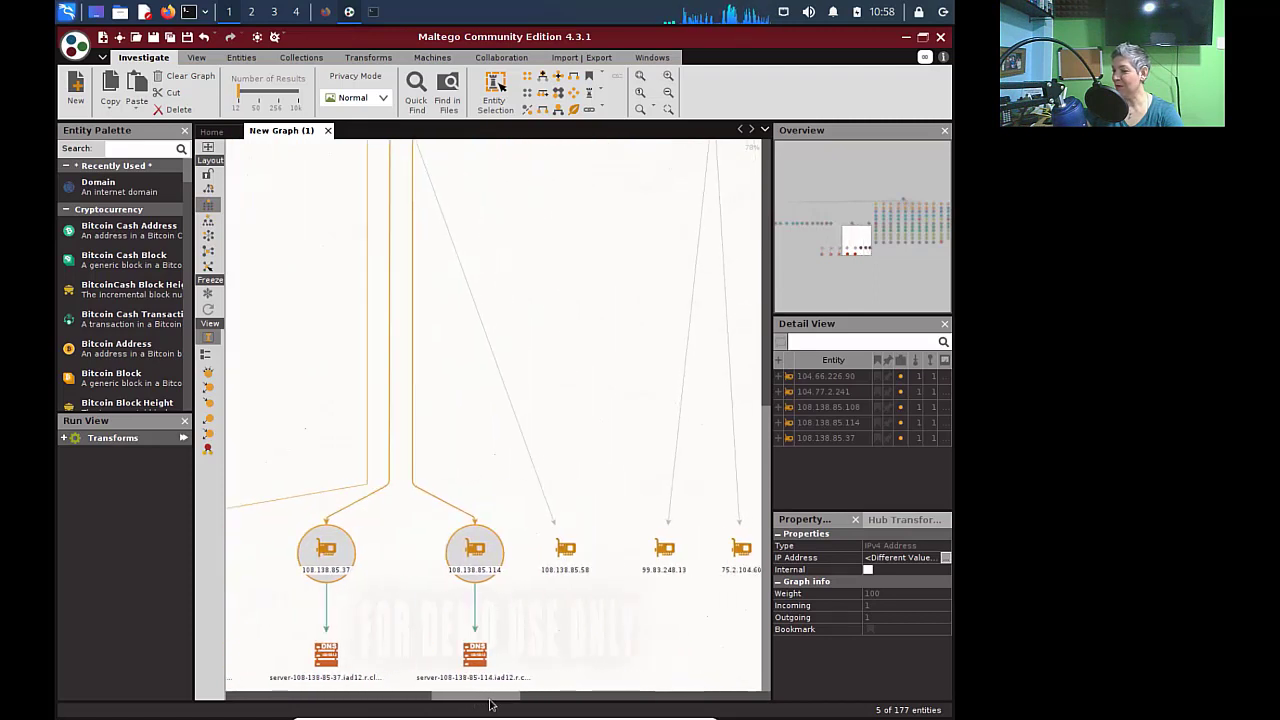
{"action": "left_click", "coordinate": [496, 680]}
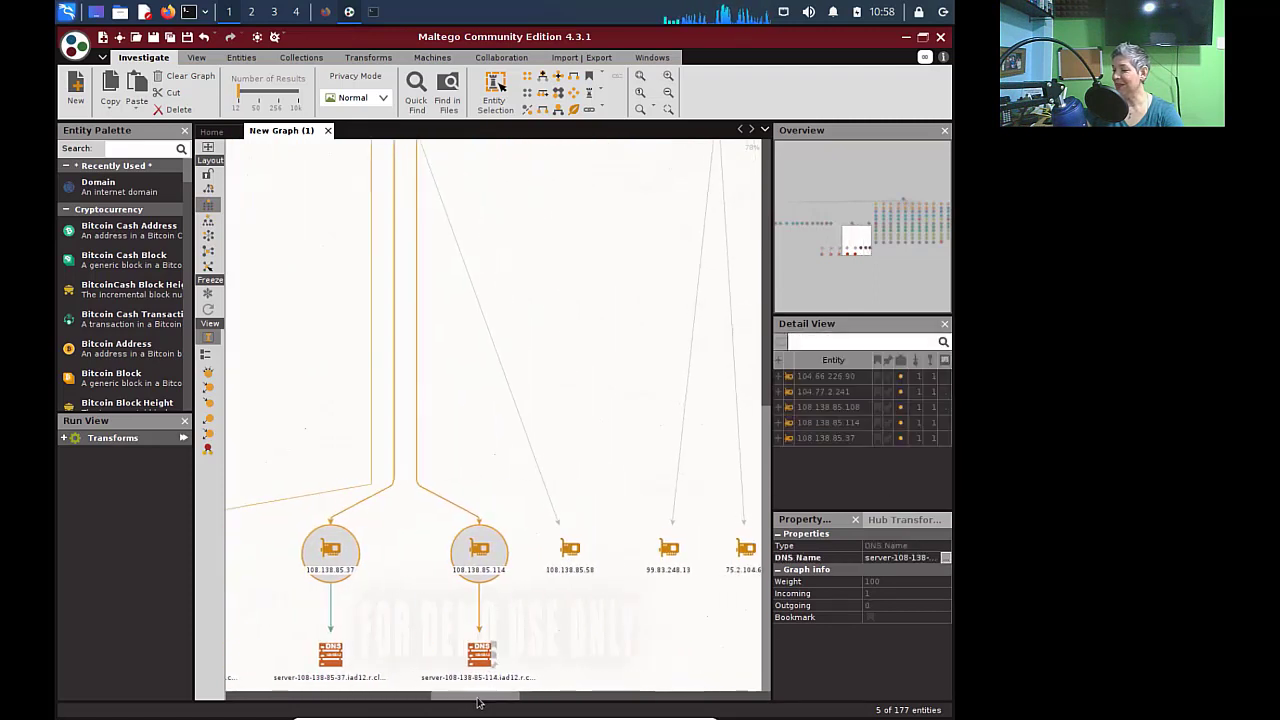
{"action": "left_click_drag", "start_coordinate": [480, 703], "coordinate": [393, 701]}
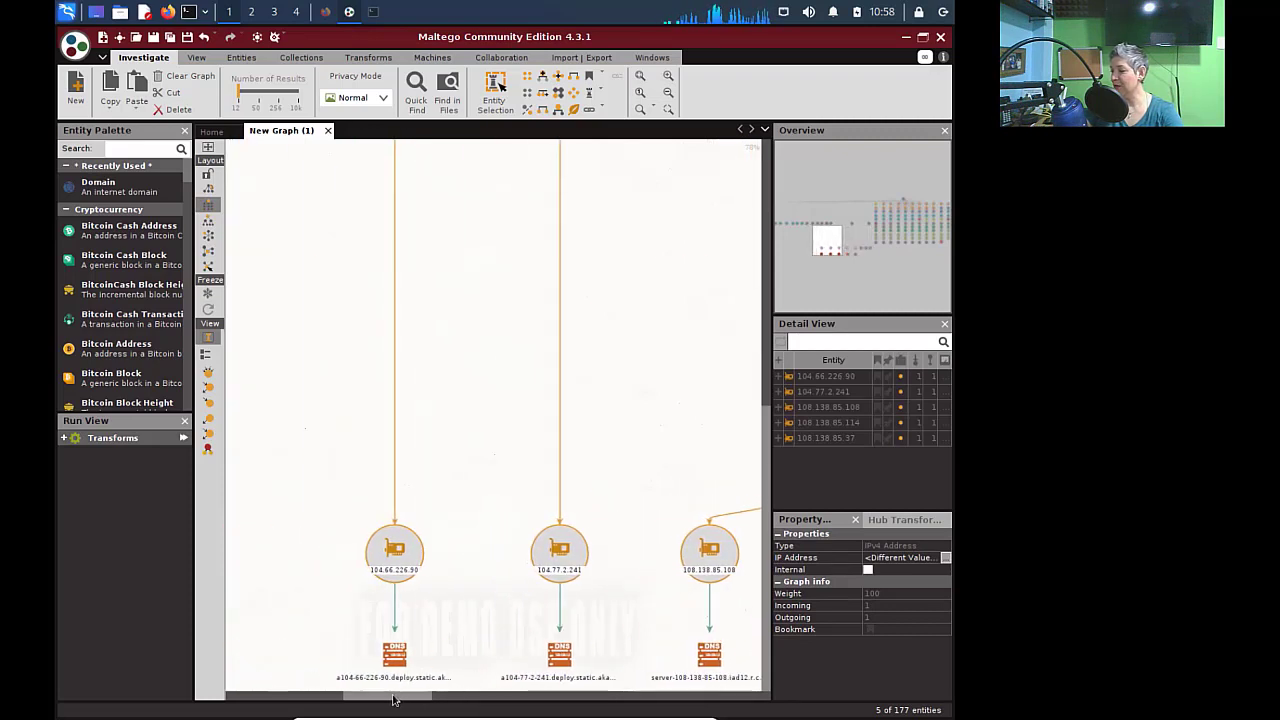
{"action": "left_click", "coordinate": [493, 685]}
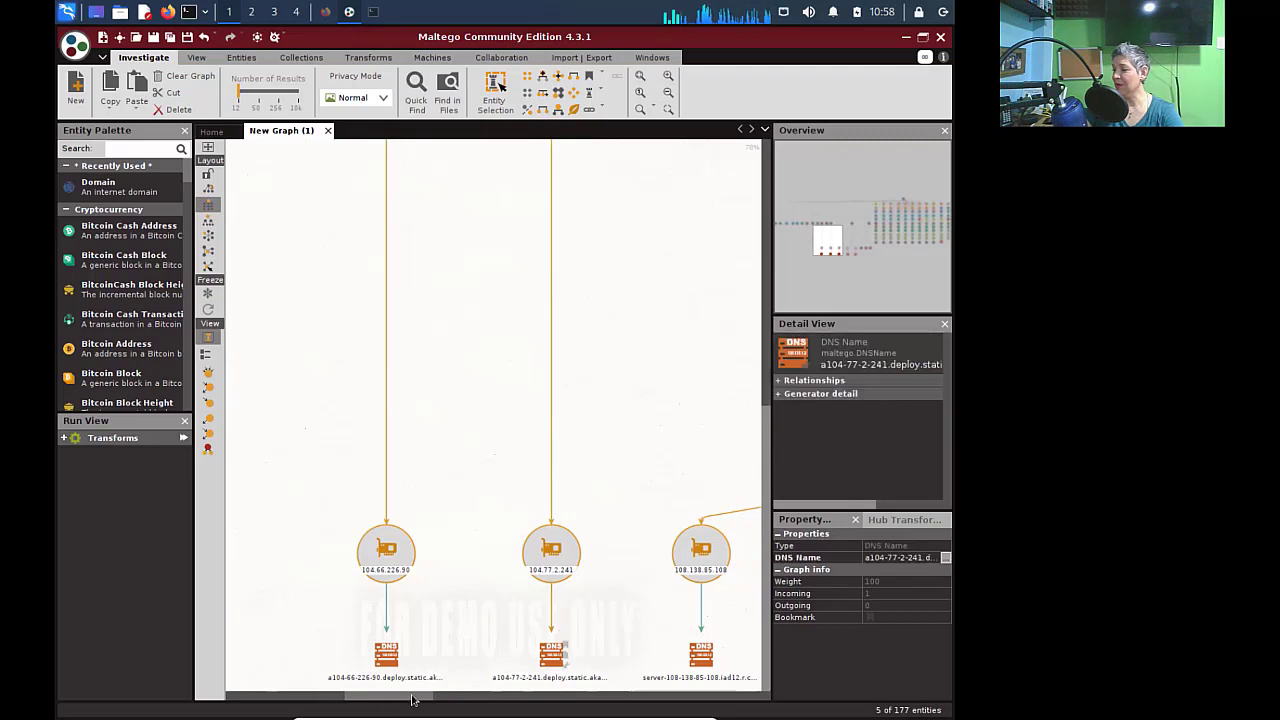
{"action": "mouse_move", "coordinate": [412, 701]}
{"action": "left_mouse_down"}
{"action": "mouse_move", "coordinate": [449, 703]}
{"action": "mouse_move", "coordinate": [407, 701]}
{"action": "left_mouse_up"}
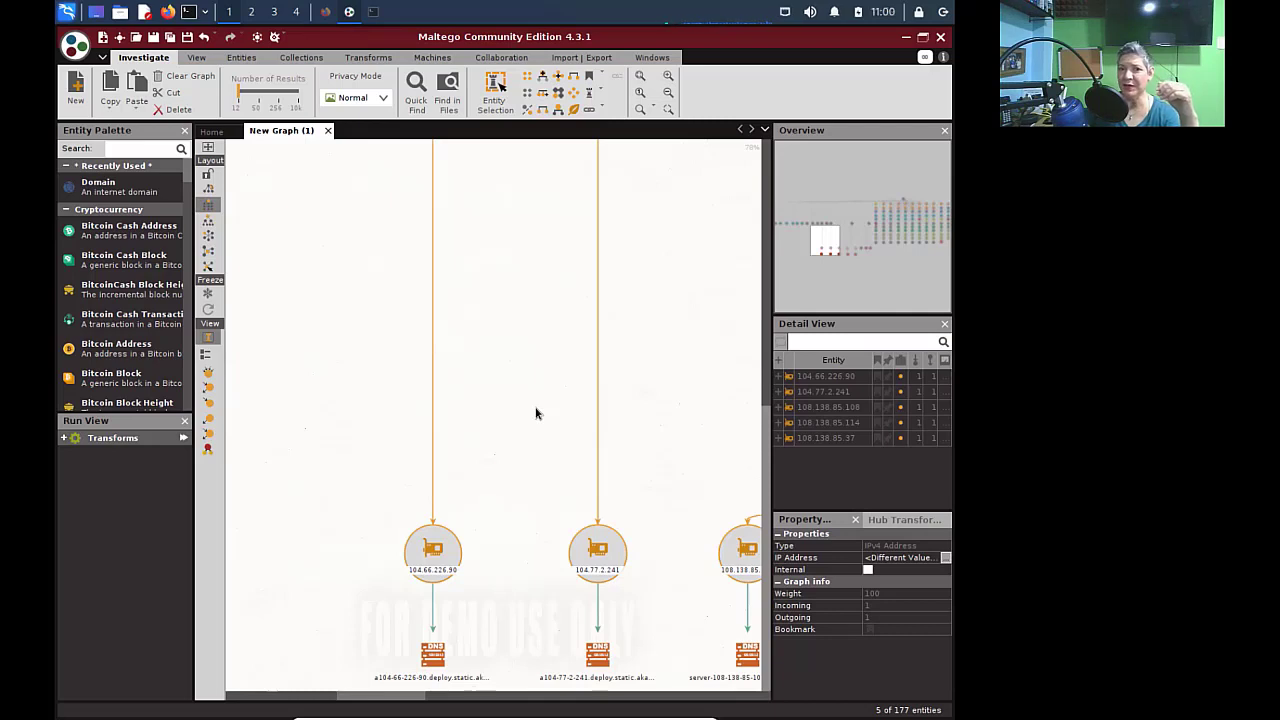
{"action": "scroll", "coordinate": [535, 413], "scroll_direction": "down", "scroll_amount": 2}
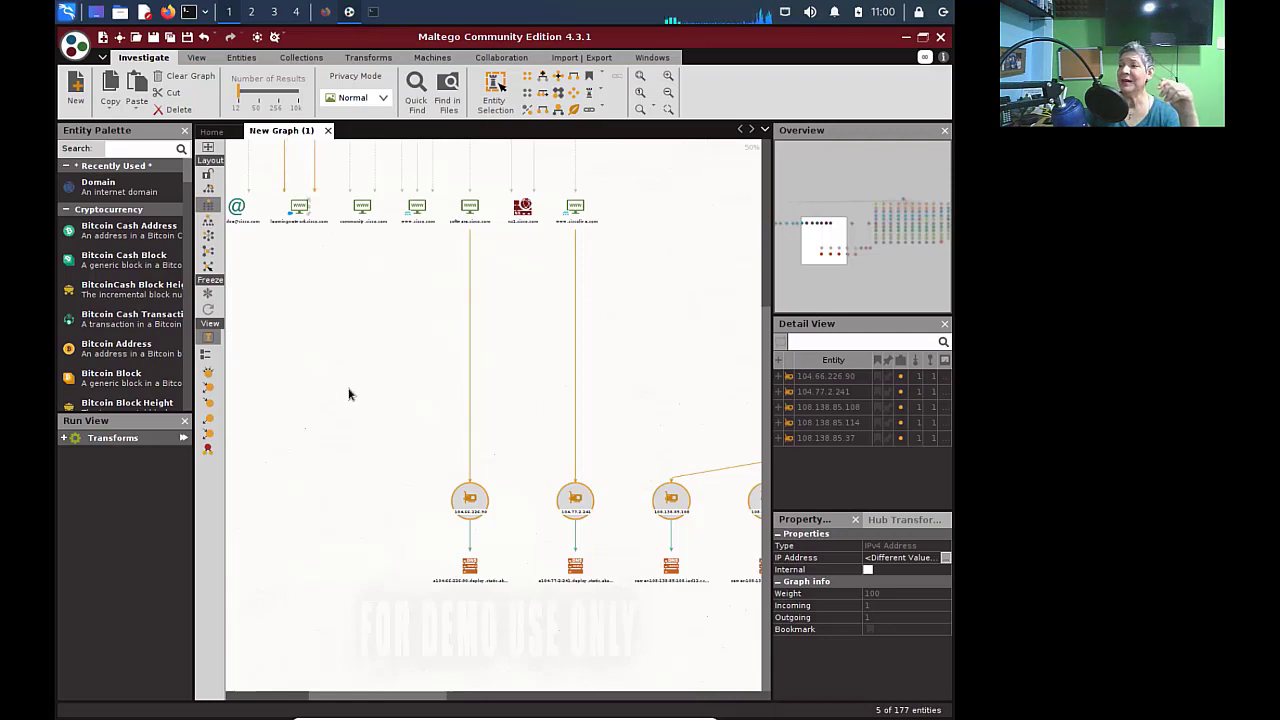
- Save the graph under the name cisco and close its tab
{"action": "left_click", "coordinate": [153, 37]}
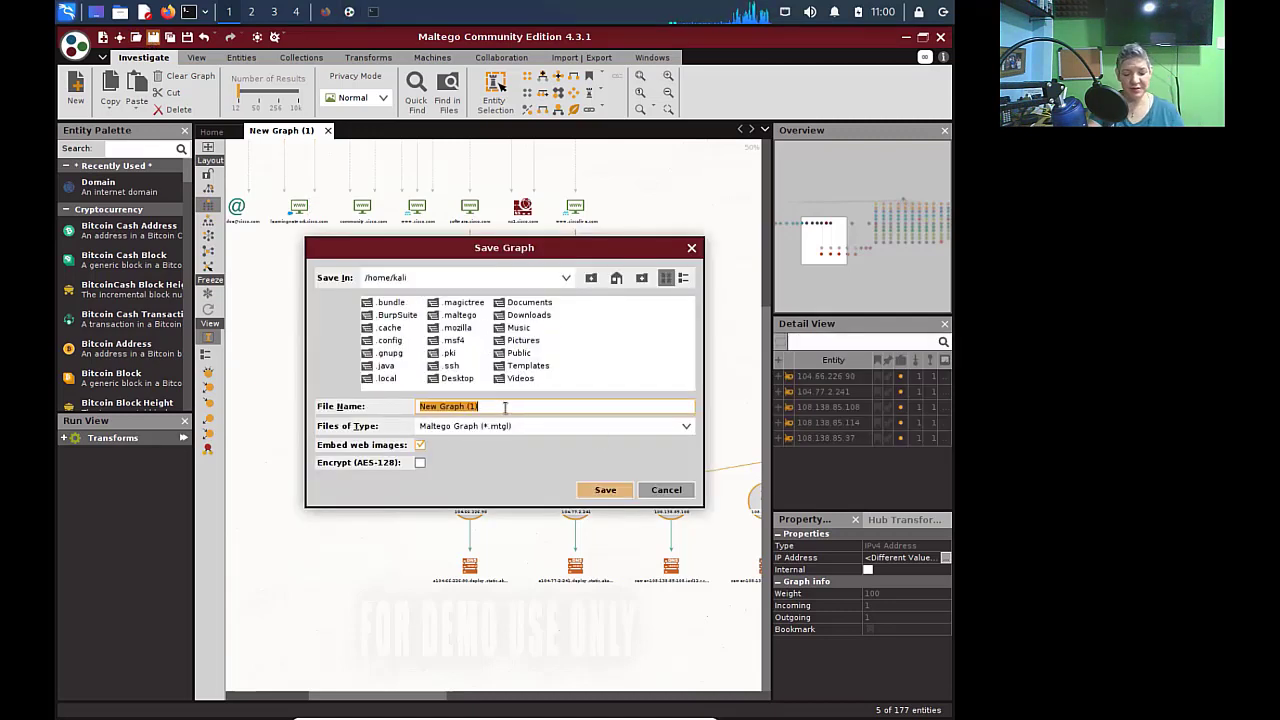
{"action": "type", "text": "cisco"}
{"action": "key", "text": "Return"}
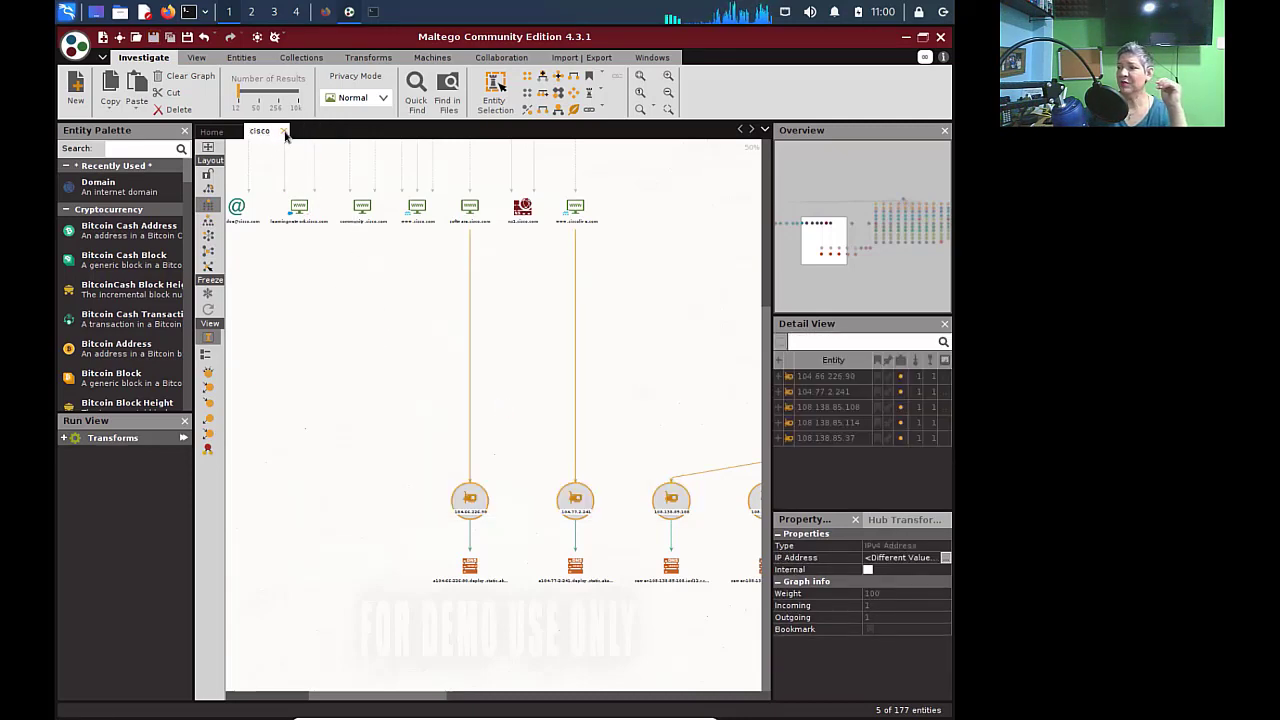
{"action": "left_click", "coordinate": [285, 133]}
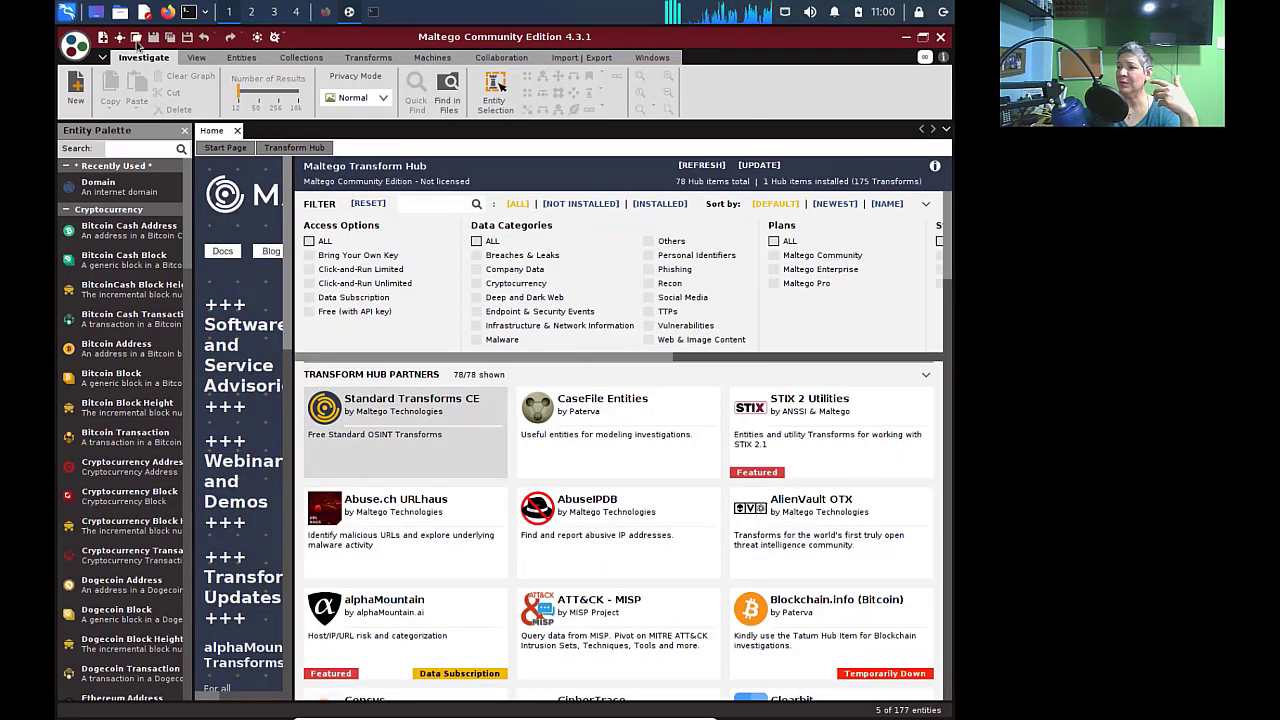
{"action": "left_click", "coordinate": [137, 40]}
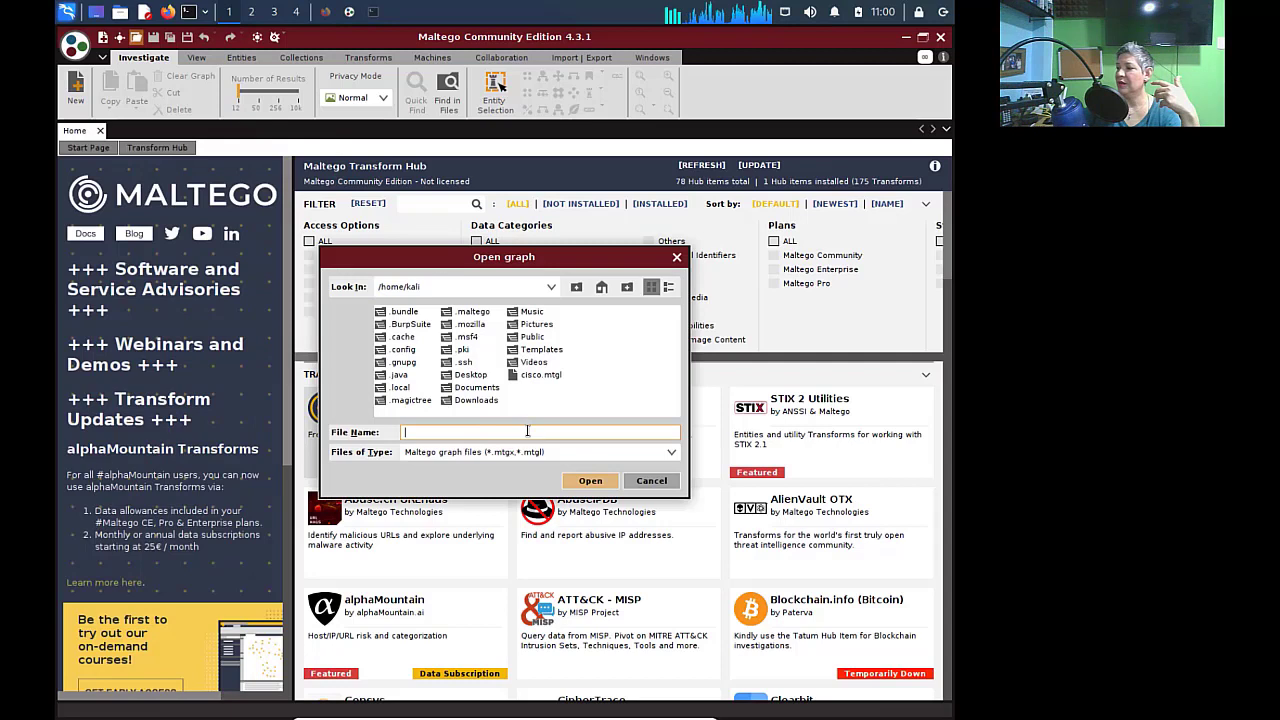
{"action": "double_click", "coordinate": [548, 376]}
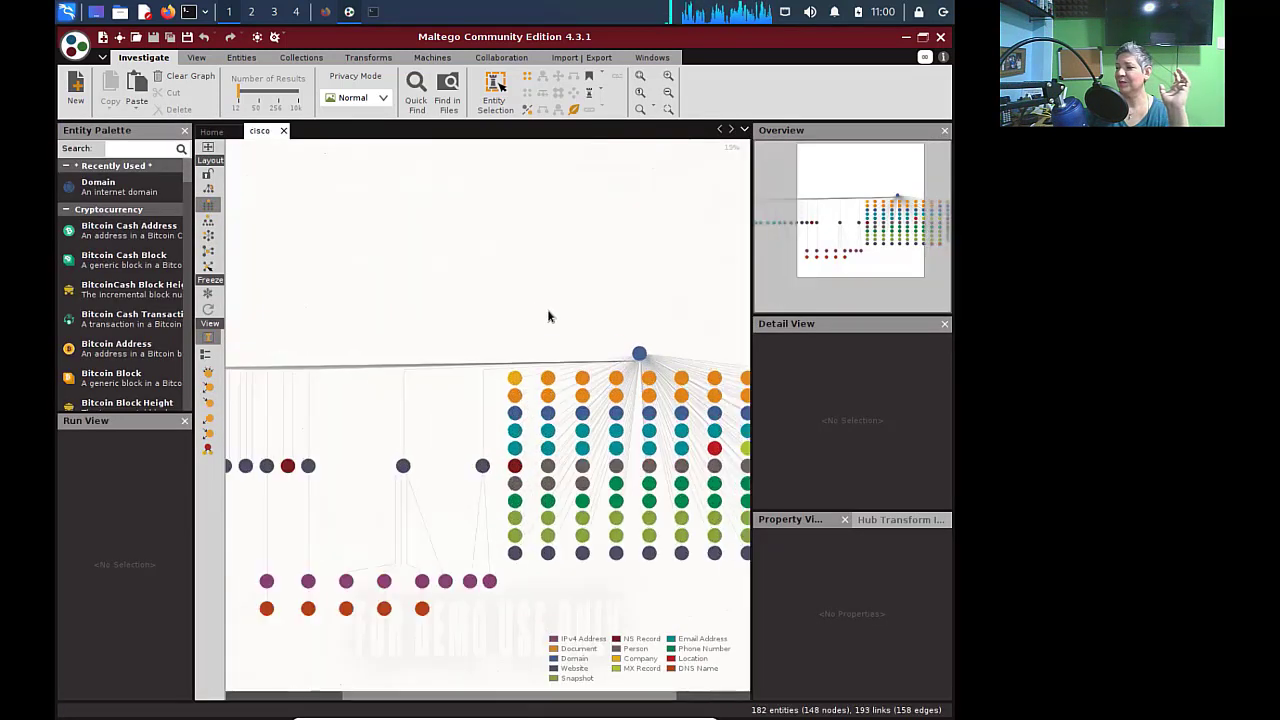
{"action": "scroll", "coordinate": [548, 317], "scroll_direction": "up", "scroll_amount": 3}
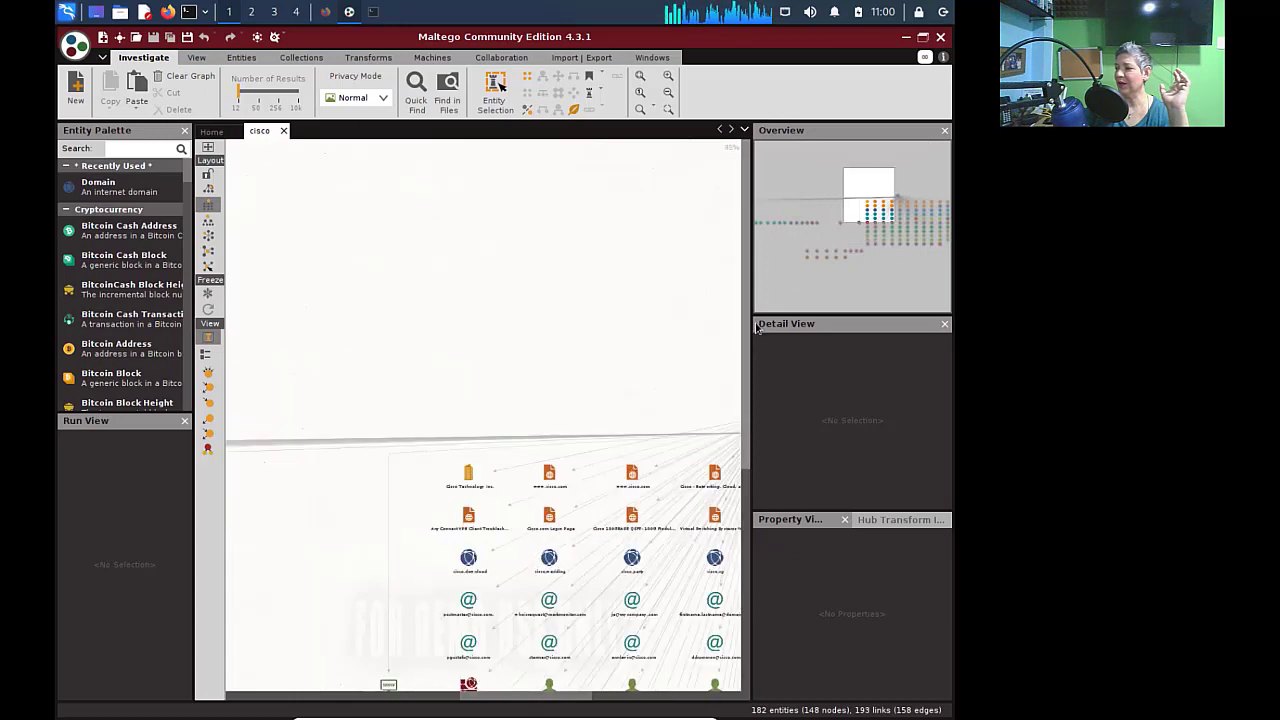
{"action": "scroll", "coordinate": [755, 450], "scroll_direction": "down", "scroll_amount": 5}
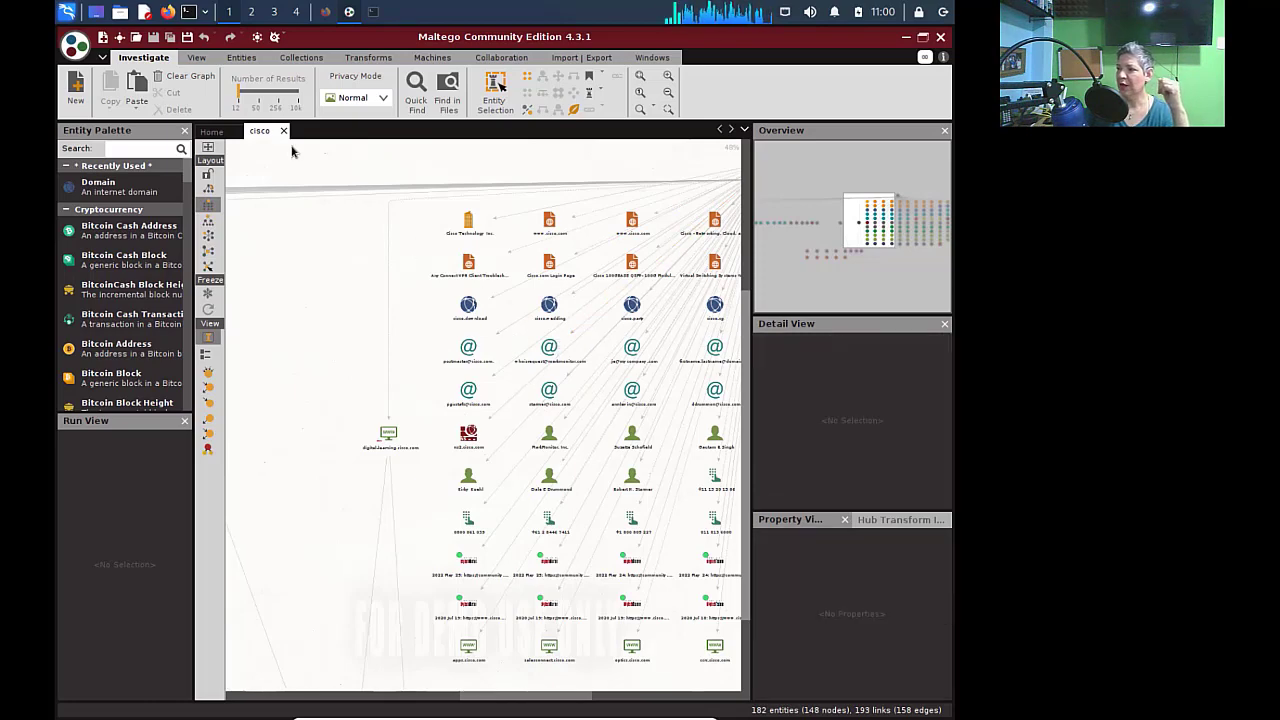
{"action": "left_click", "coordinate": [283, 131]}
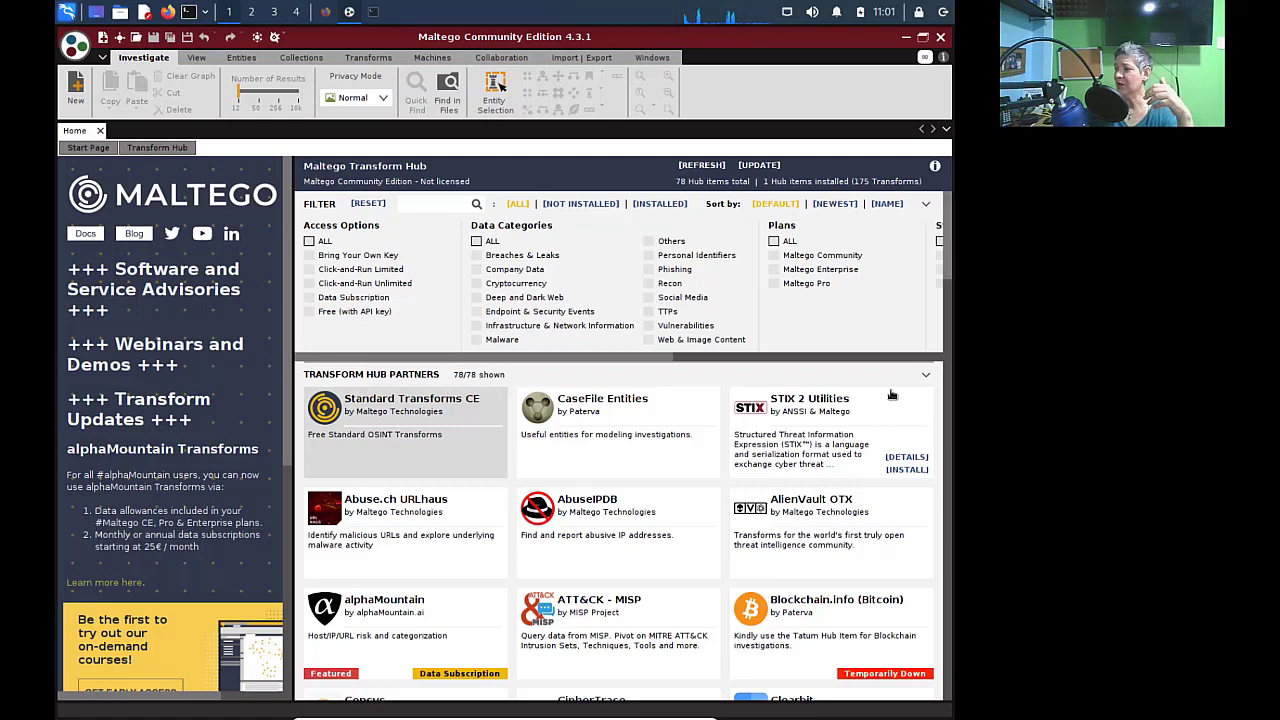
- Review the CaseFile Entities details, then install it from the Transform Hub
{"action": "mouse_move", "coordinate": [630, 412]}
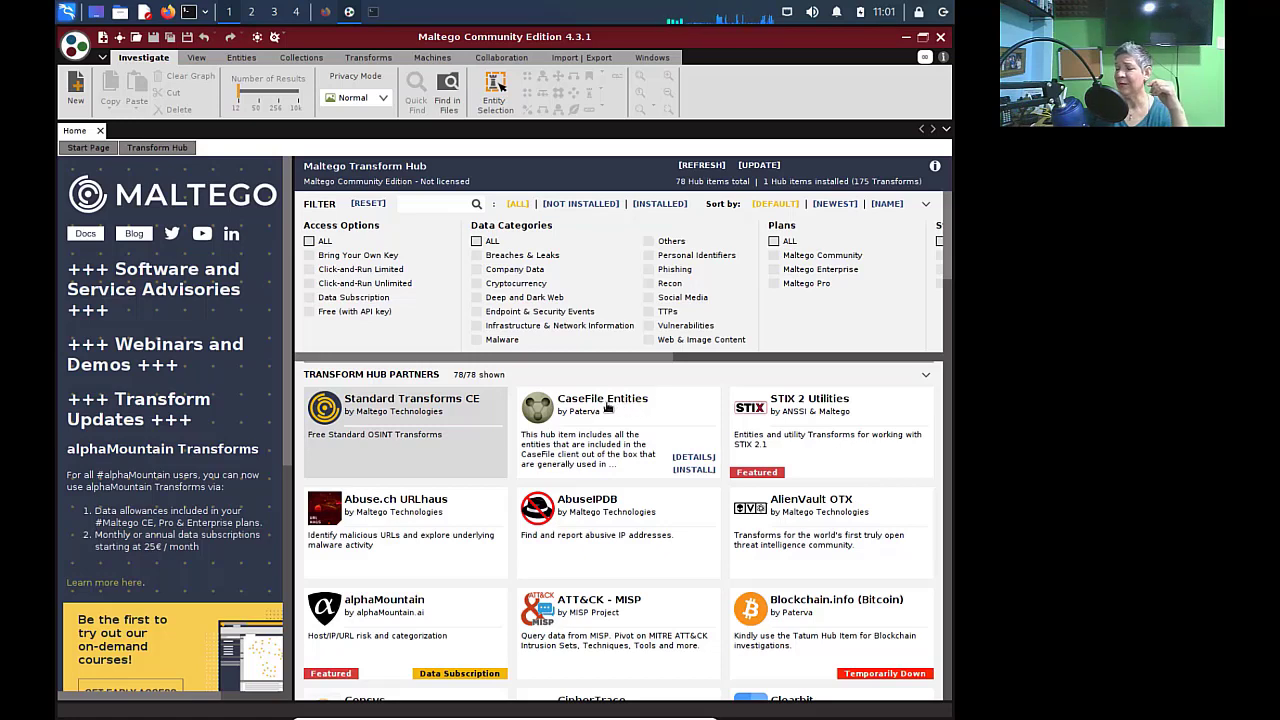
{"action": "left_click", "coordinate": [693, 457]}
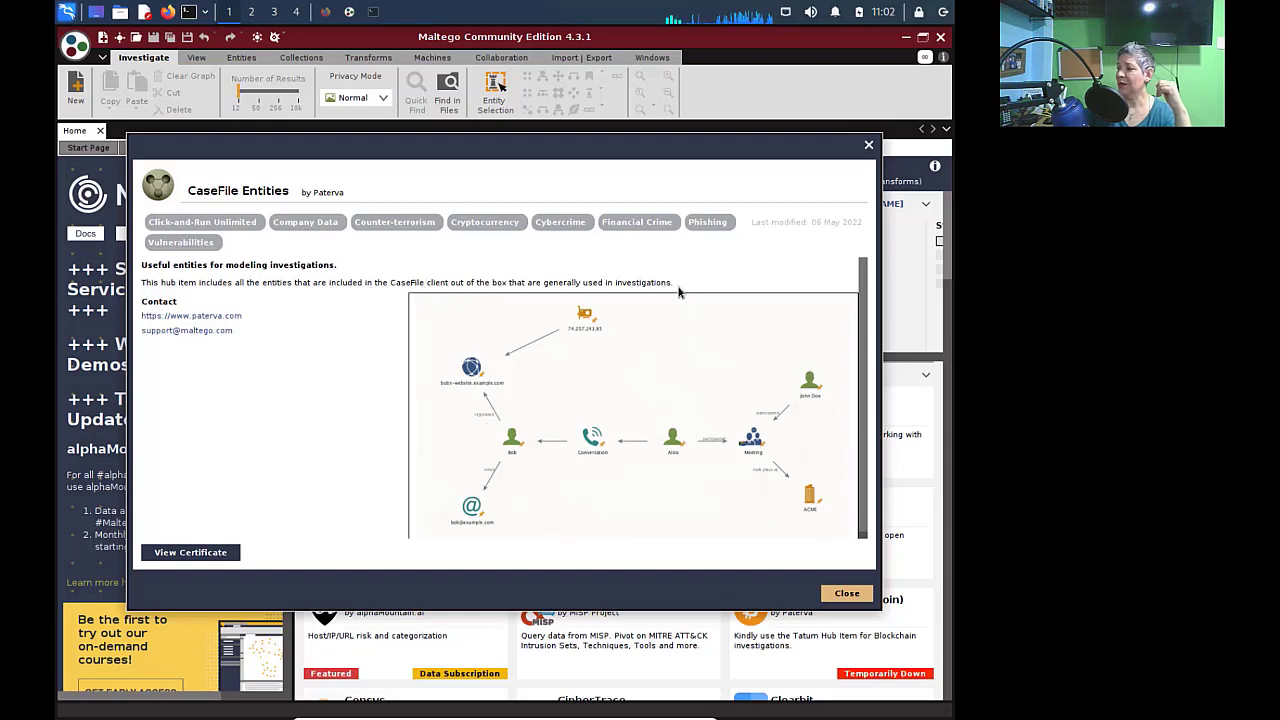
{"action": "left_click", "coordinate": [847, 593]}
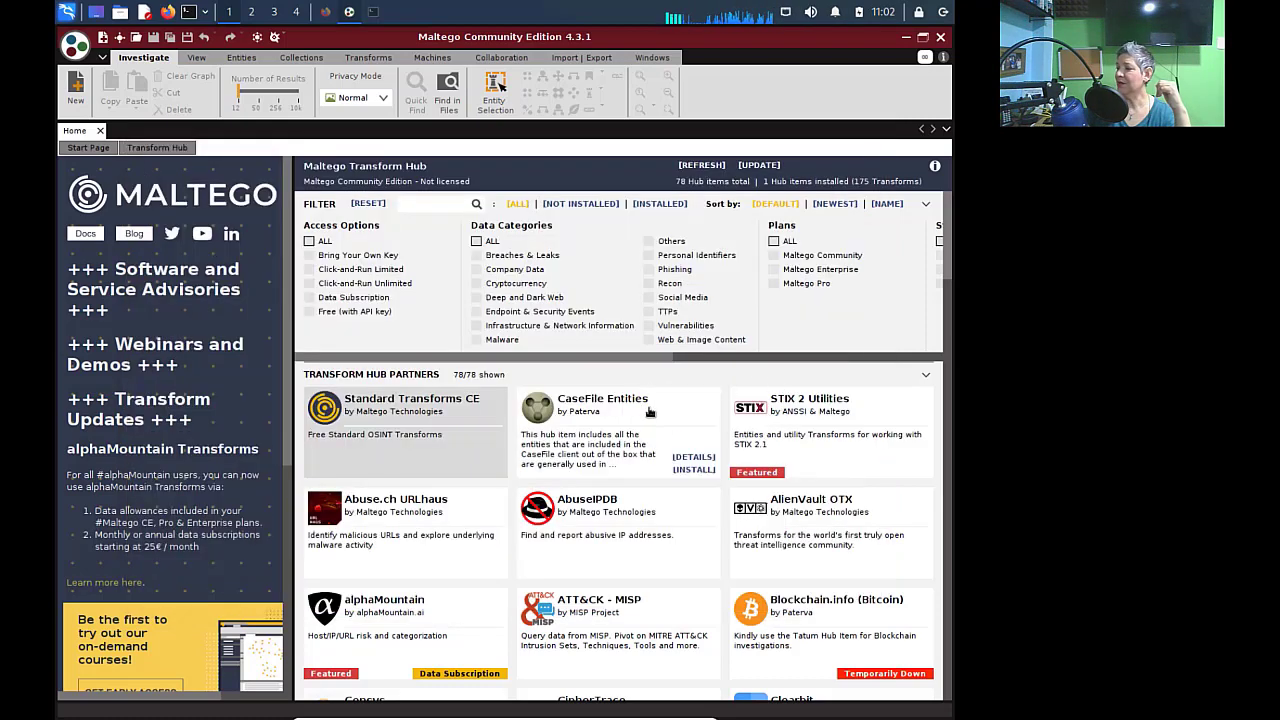
{"action": "left_click", "coordinate": [694, 470]}
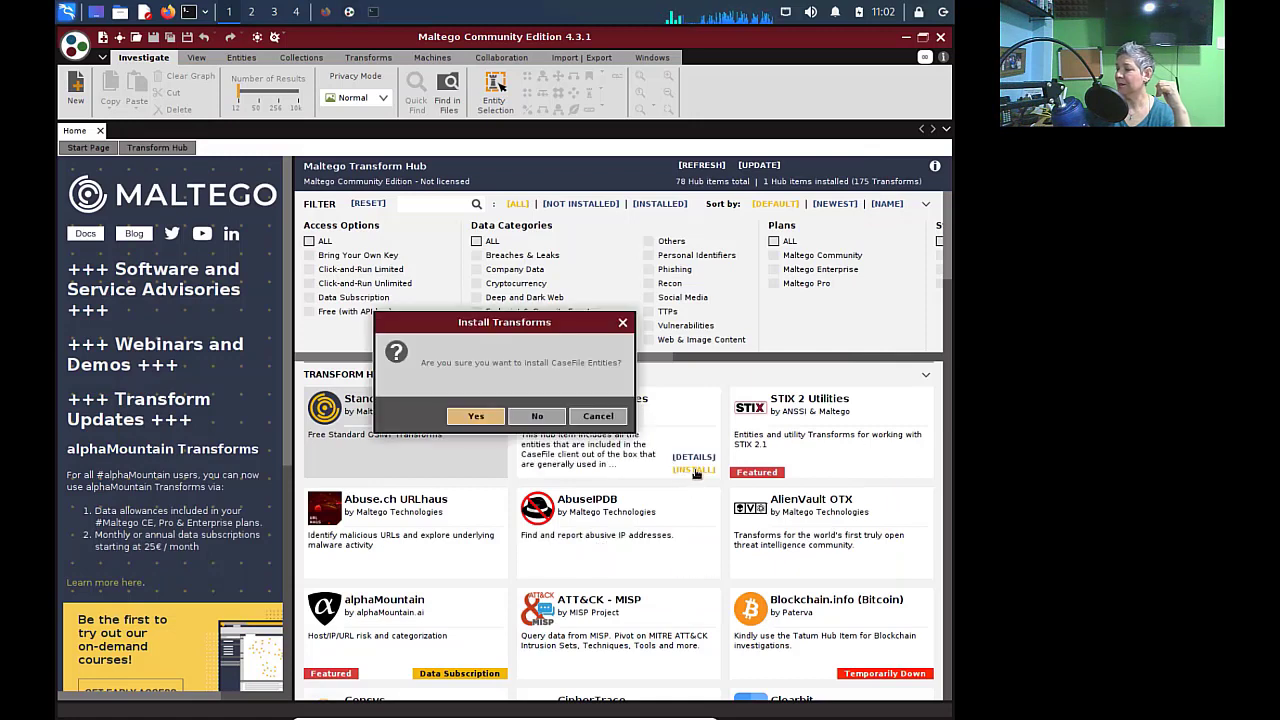
{"action": "left_click", "coordinate": [480, 412]}
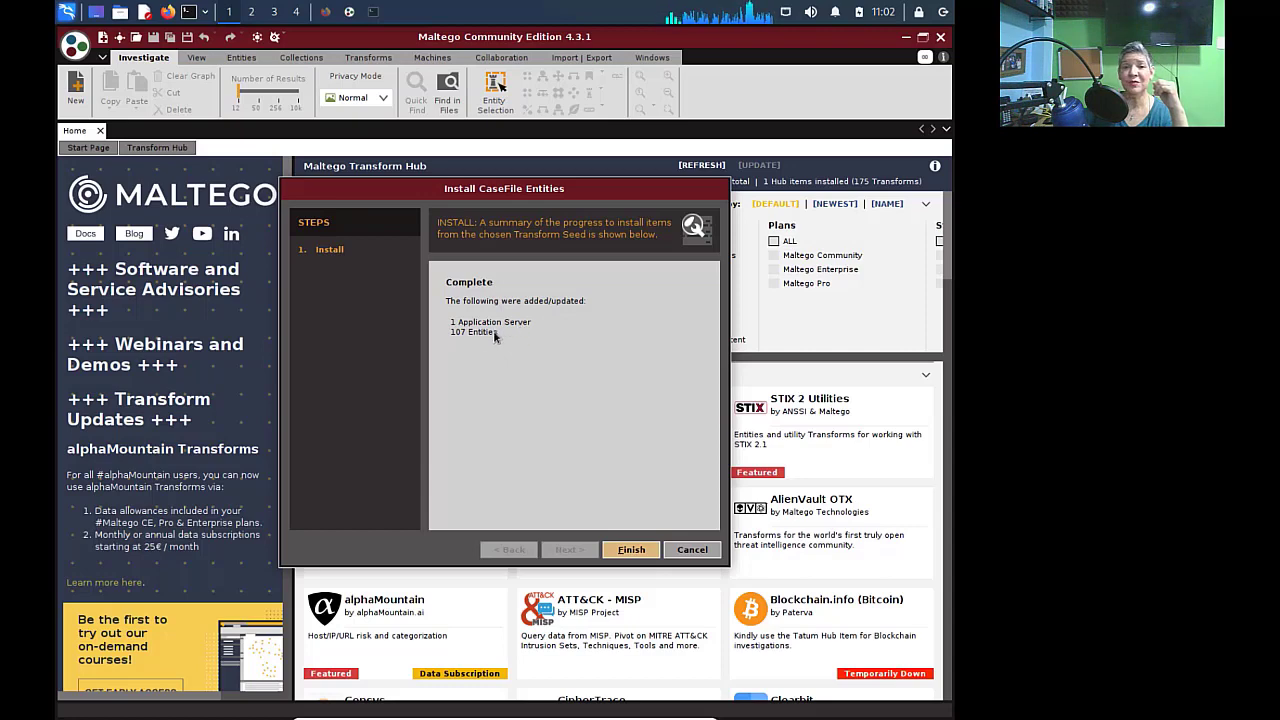
{"action": "left_click", "coordinate": [631, 550]}
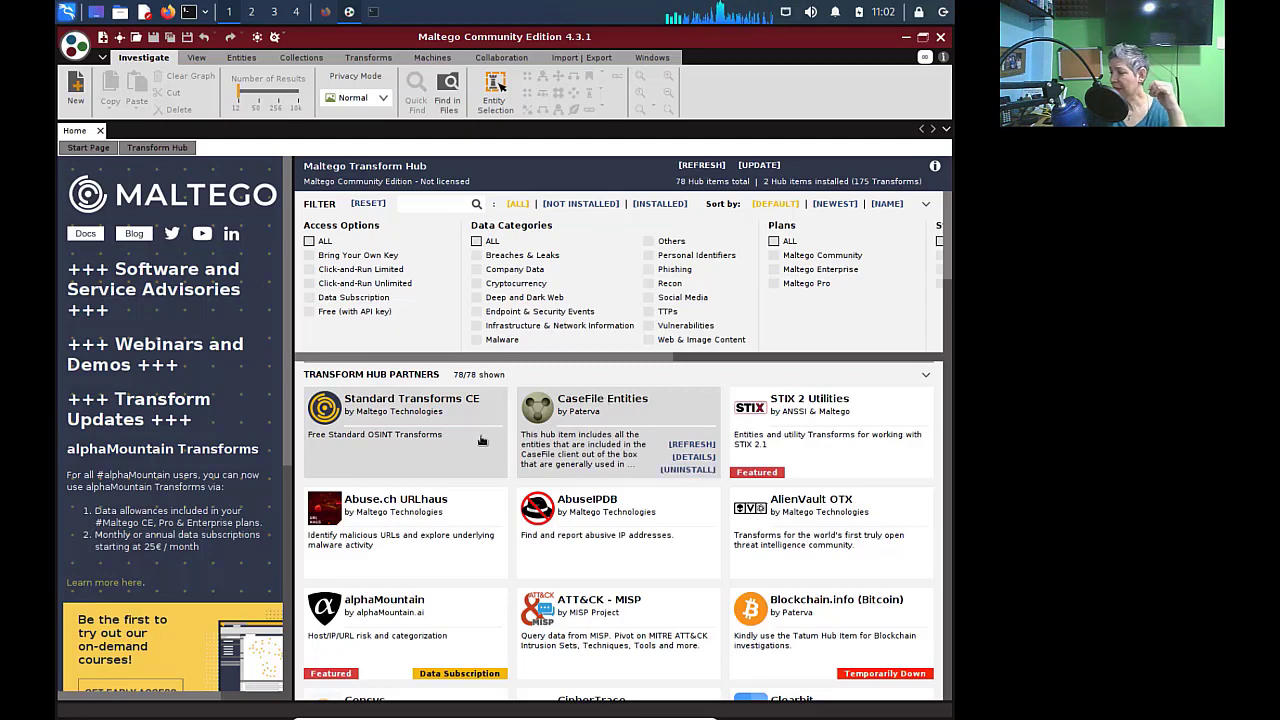
{"action": "scroll", "coordinate": [685, 560], "scroll_direction": "down", "scroll_amount": 3}
{"action": "scroll", "coordinate": [685, 560], "scroll_direction": "up", "scroll_amount": 3}
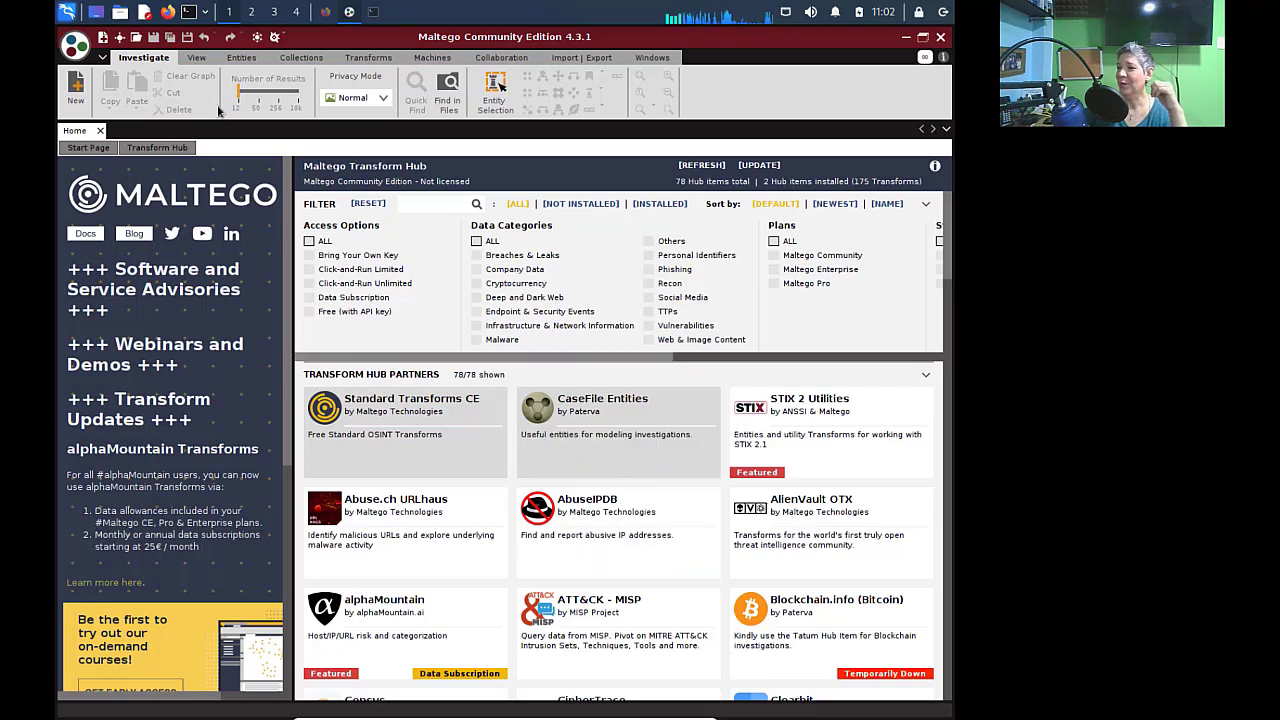
- Create a new blank graph and collapse the Cryptocurrency and Devices palette categories
{"action": "left_click", "coordinate": [103, 40]}
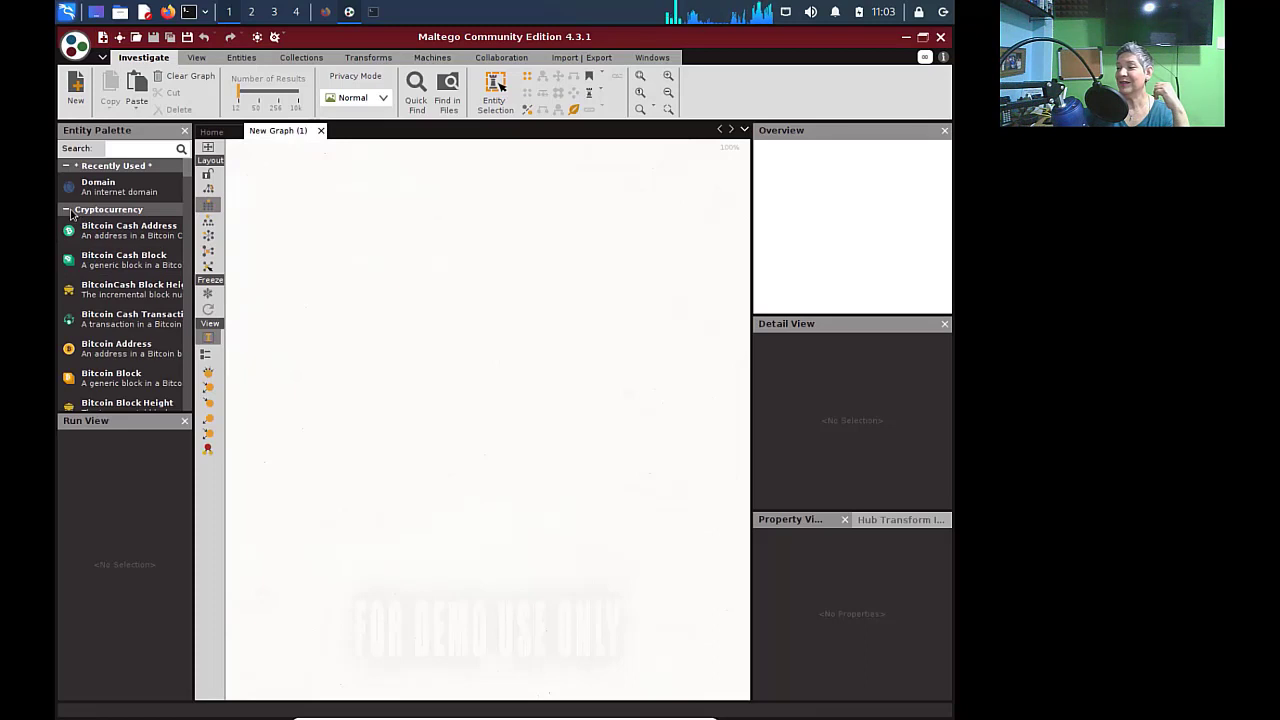
{"action": "left_click", "coordinate": [67, 210]}
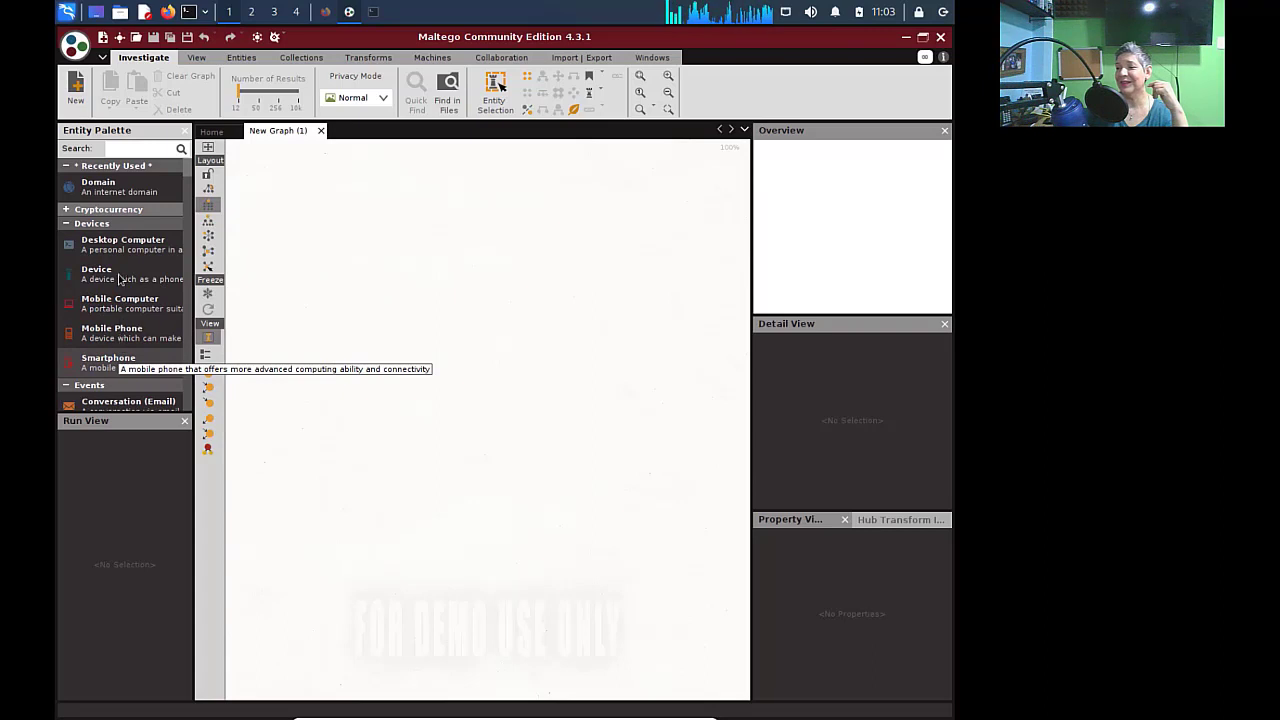
{"action": "left_click", "coordinate": [100, 223]}
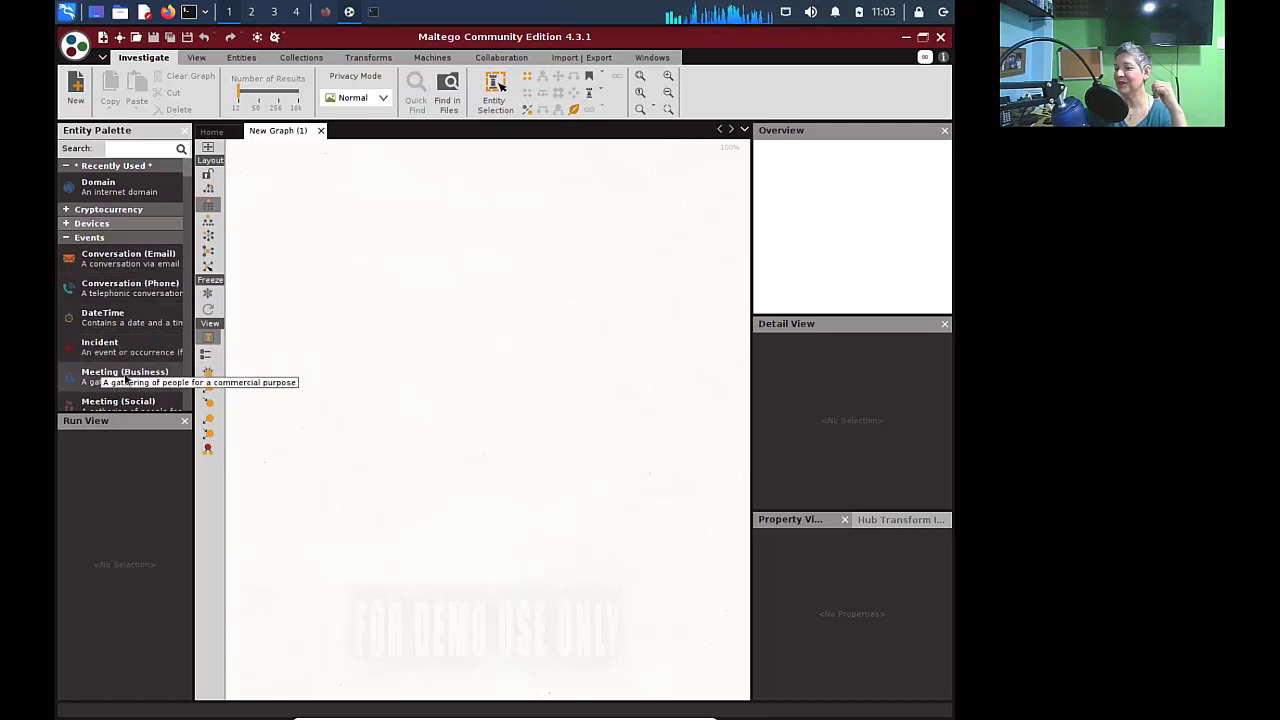
- Collapse the Events, Groups, Infrastructure and Locations entity palette categories
{"action": "scroll", "coordinate": [100, 378], "scroll_direction": "down", "scroll_amount": 3}
{"action": "left_click", "coordinate": [90, 345]}
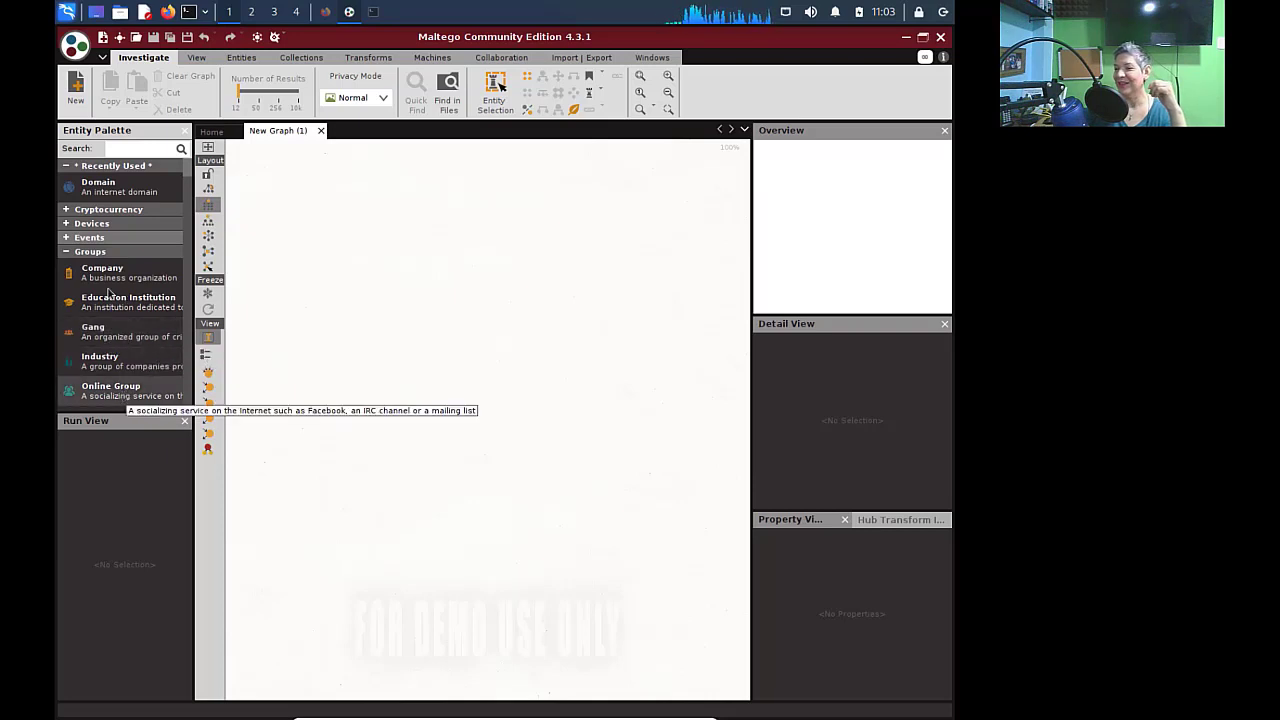
{"action": "scroll", "coordinate": [133, 305], "scroll_direction": "down", "scroll_amount": 2}
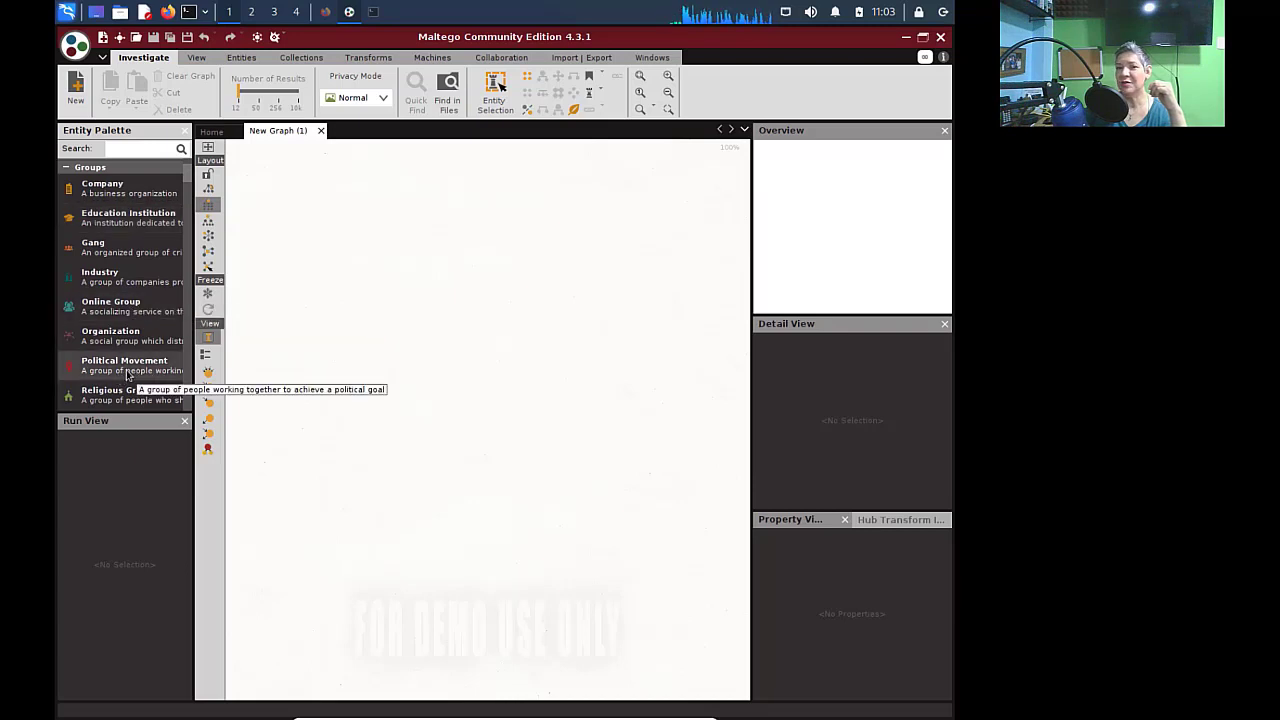
{"action": "left_click", "coordinate": [68, 173]}
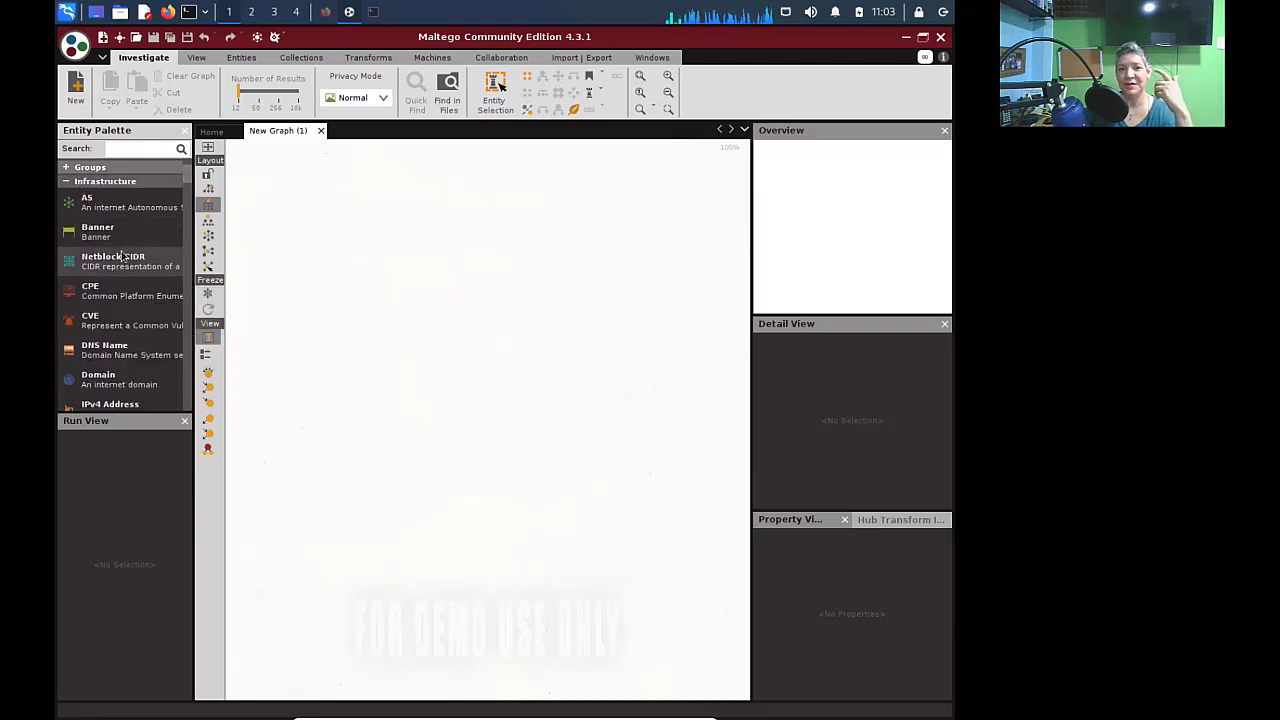
{"action": "left_click", "coordinate": [66, 181]}
{"action": "left_click", "coordinate": [67, 195]}
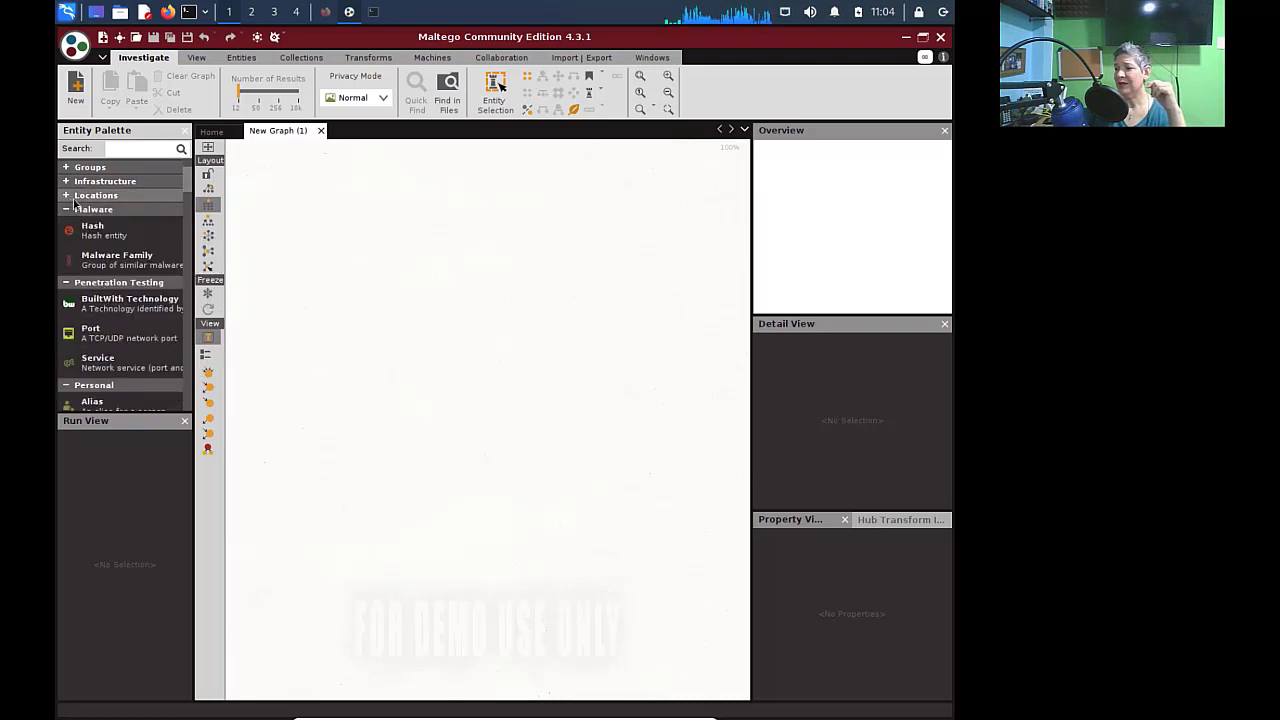